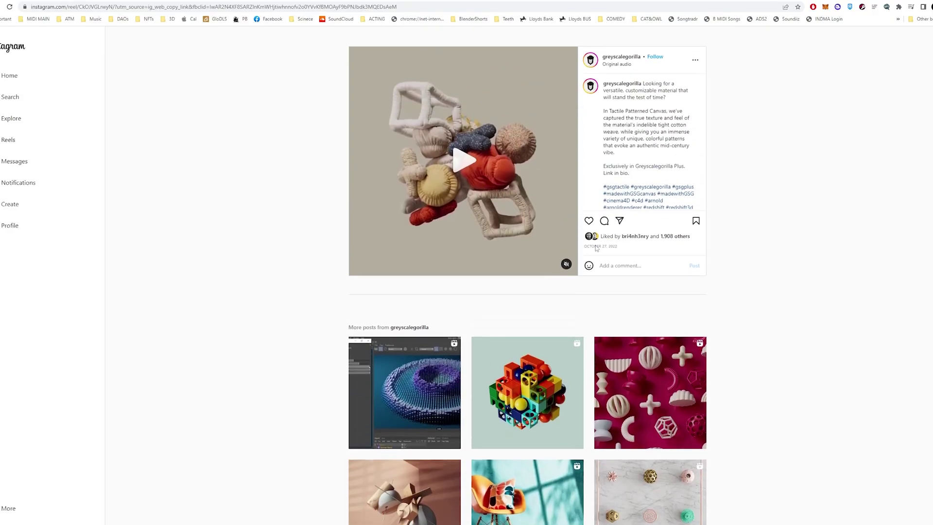
Step: Play the greyscalegorilla reference reel and examine the finished cluster of inflated cloth shapes from different angles
{"action": "left_click", "coordinate": [480, 175]}
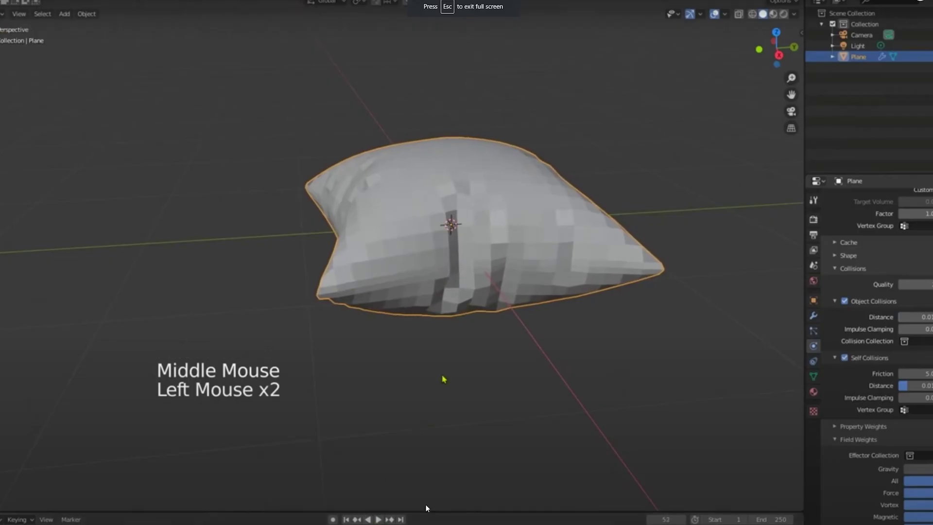
{"action": "middle_click_drag", "start_coordinate": [444, 377], "coordinate": [489, 249]}
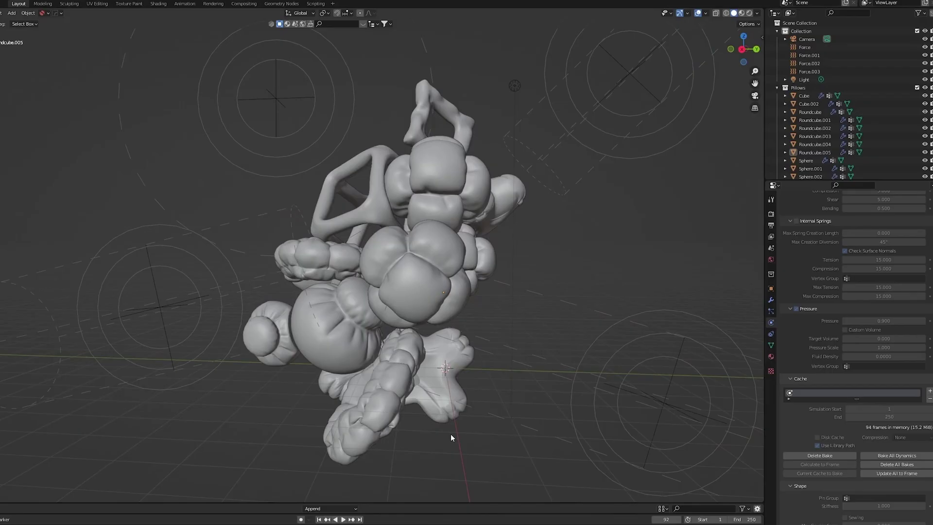
{"action": "middle_click_drag", "start_coordinate": [451, 433], "coordinate": [331, 369]}
{"action": "scroll", "coordinate": [439, 439], "scroll_direction": "up", "scroll_amount": 5}
{"action": "scroll", "coordinate": [447, 423], "scroll_direction": "down", "scroll_amount": 8}
{"action": "scroll", "coordinate": [331, 369], "scroll_direction": "up", "scroll_amount": 5}
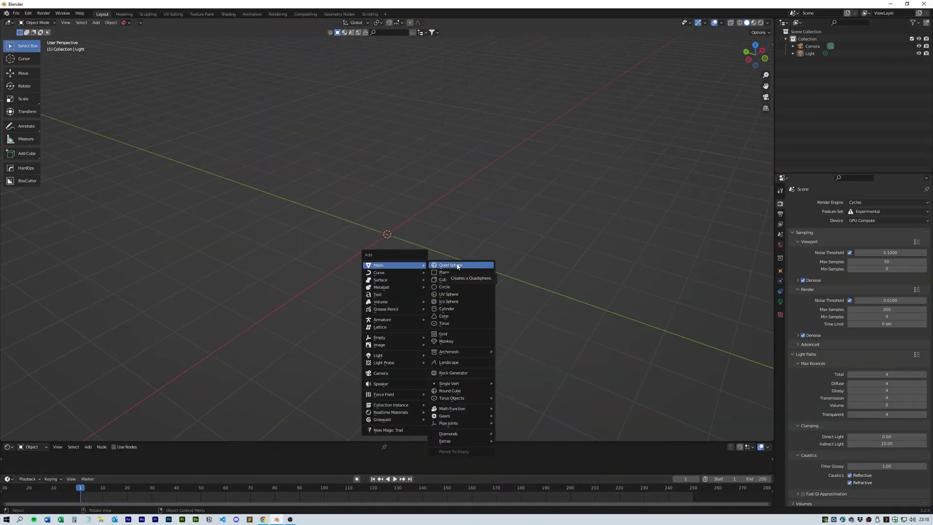
Step: Add a UV sphere and display it as a wireframe in the front orthographic view
{"action": "left_click", "coordinate": [459, 295]}
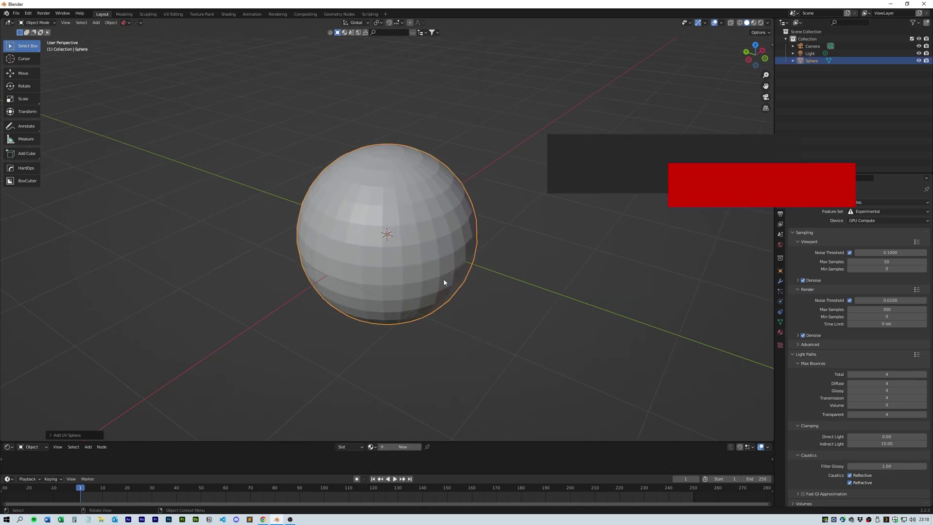
{"action": "left_click", "coordinate": [739, 23]}
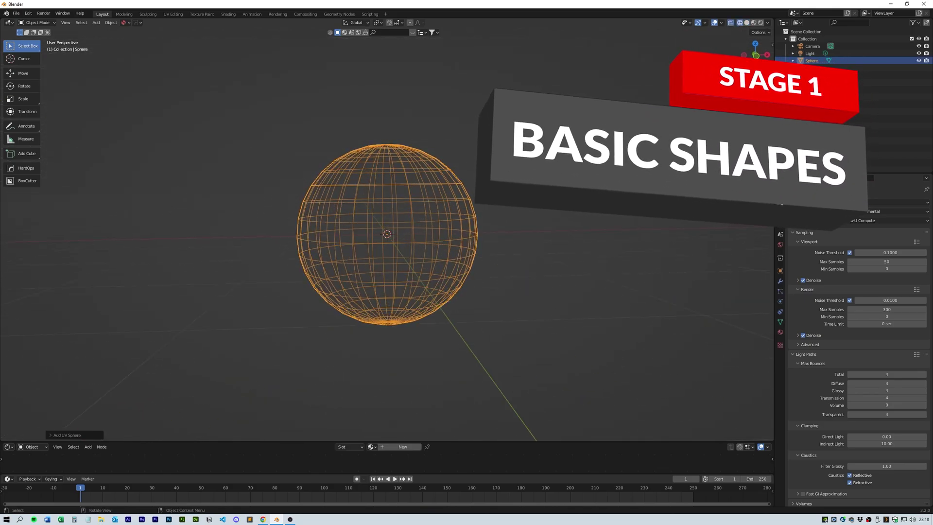
{"action": "key", "text": "KP_1"}
{"action": "scroll", "coordinate": [455, 198], "scroll_direction": "up", "scroll_amount": 2}
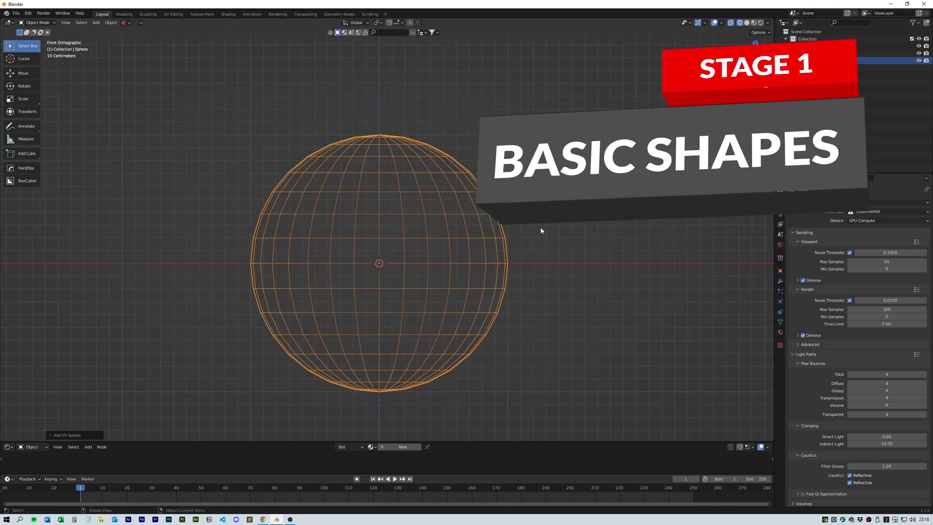
Step: In Edit Mode, delete the sphere's pole vertices and flatten the uppermost rings, lowering them about 0.085 m along Z
{"action": "key", "text": "Tab"}
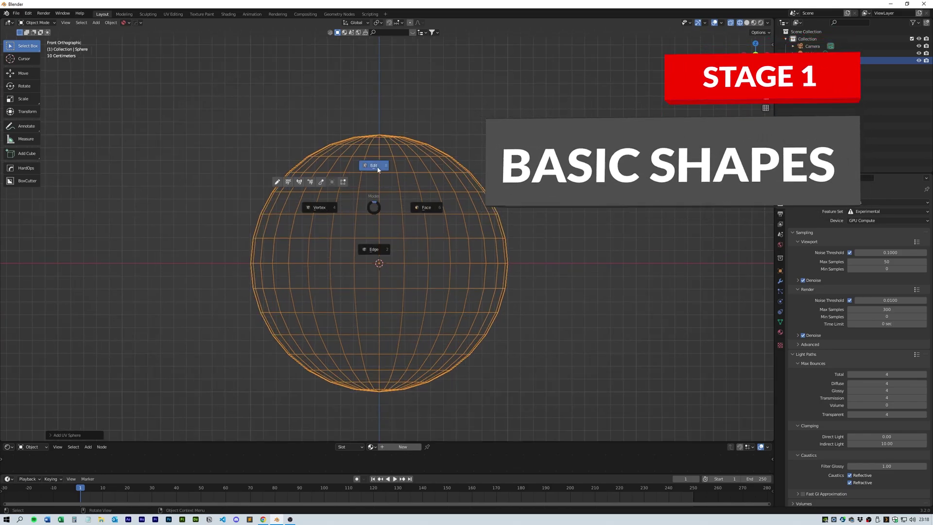
{"action": "left_click", "coordinate": [379, 168]}
{"action": "left_click", "coordinate": [293, 125]}
{"action": "scroll", "coordinate": [364, 99], "scroll_direction": "up", "scroll_amount": 1}
{"action": "key", "text": "b"}
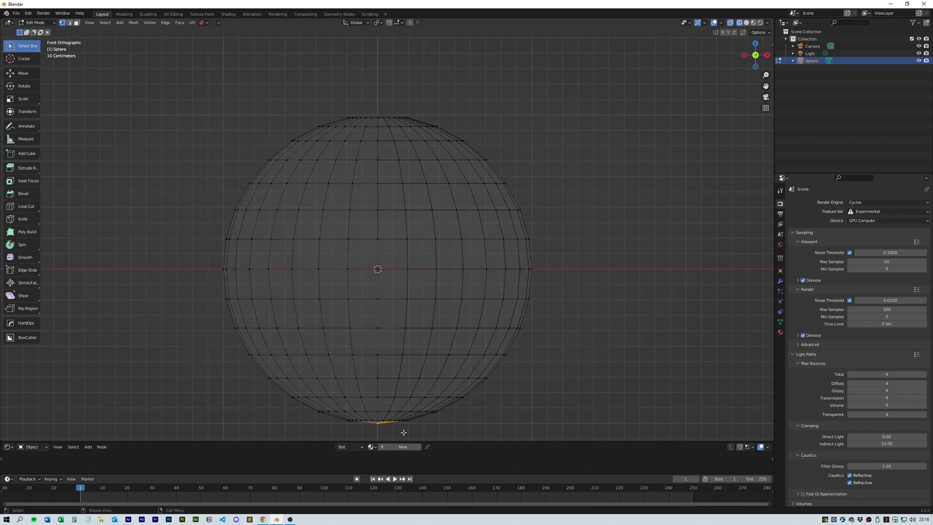
{"action": "left_click_drag", "start_coordinate": [272, 100], "coordinate": [558, 148]}
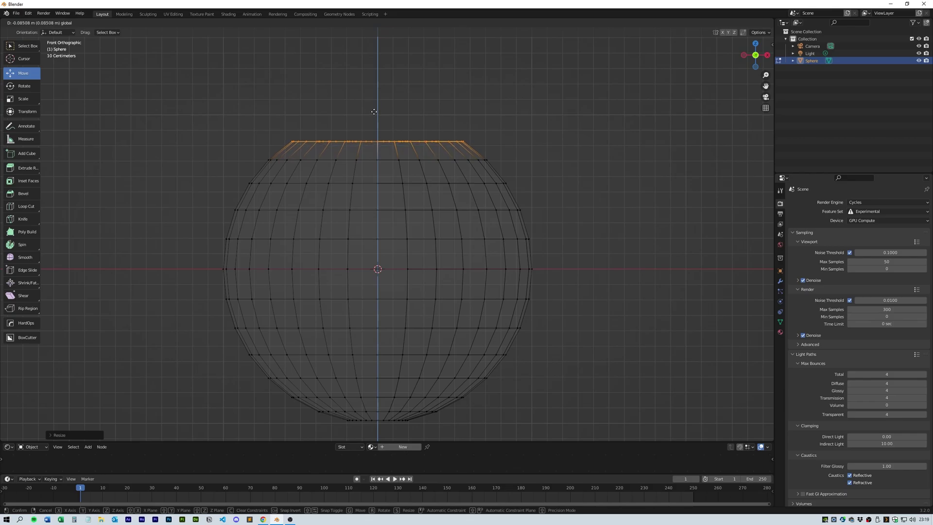
{"action": "middle_click_drag", "start_coordinate": [379, 167], "coordinate": [432, 203]}
Step: Flatten the vertices of the sphere's lower half with a Z scale of 0 and raise them towards the centre
{"action": "left_click", "coordinate": [749, 60]}
{"action": "key", "text": "s"}
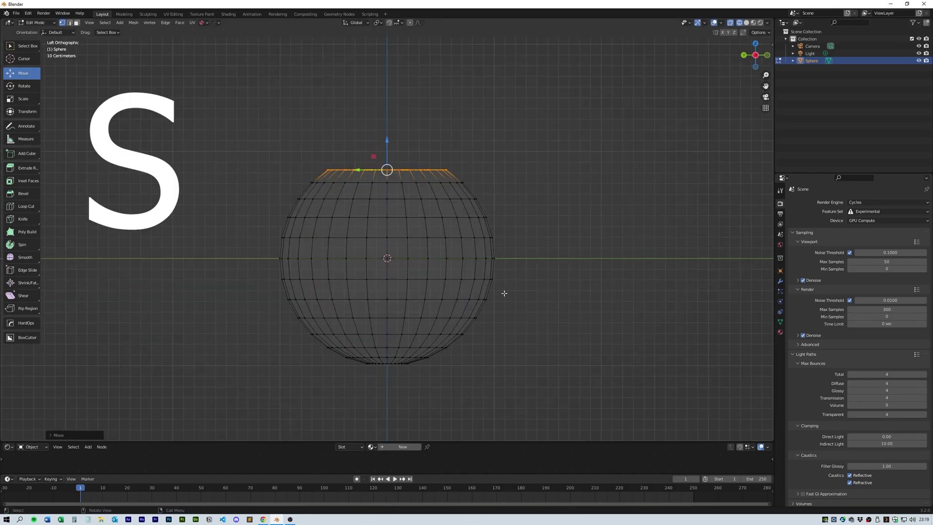
{"action": "left_click_drag", "start_coordinate": [260, 269], "coordinate": [594, 385]}
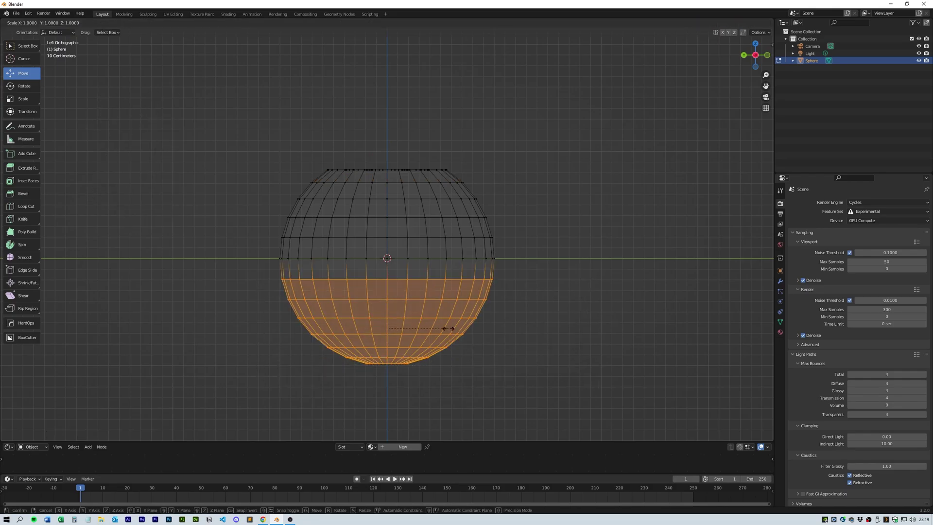
{"action": "type", "text": "0"}
{"action": "left_click_drag", "start_coordinate": [390, 301], "coordinate": [389, 237]}
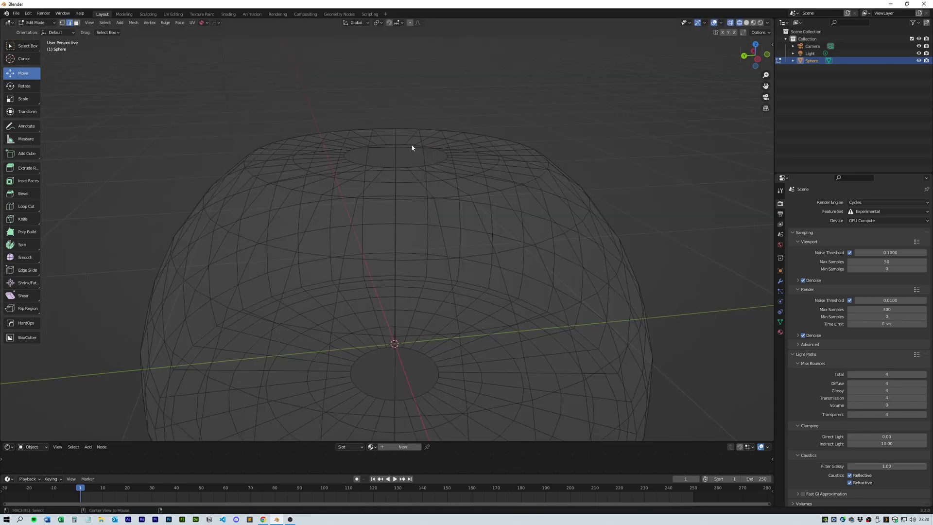
Step: Select the edge loop around the top opening and close it with Grid Fill
{"action": "left_click", "coordinate": [411, 144], "text": "alt"}
{"action": "left_click", "coordinate": [179, 22]}
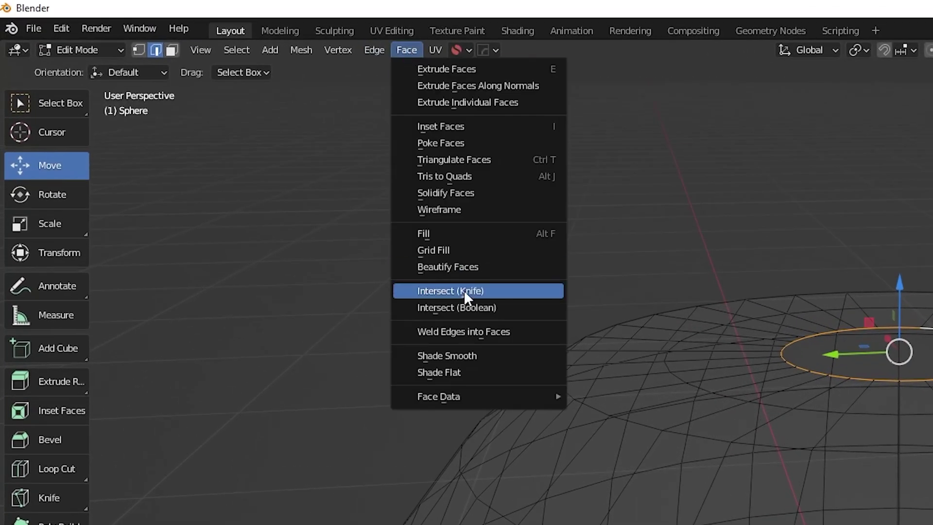
{"action": "left_click", "coordinate": [458, 249]}
{"action": "middle_click_drag", "start_coordinate": [458, 246], "coordinate": [432, 359]}
{"action": "scroll", "coordinate": [432, 359], "scroll_direction": "up", "scroll_amount": 3}
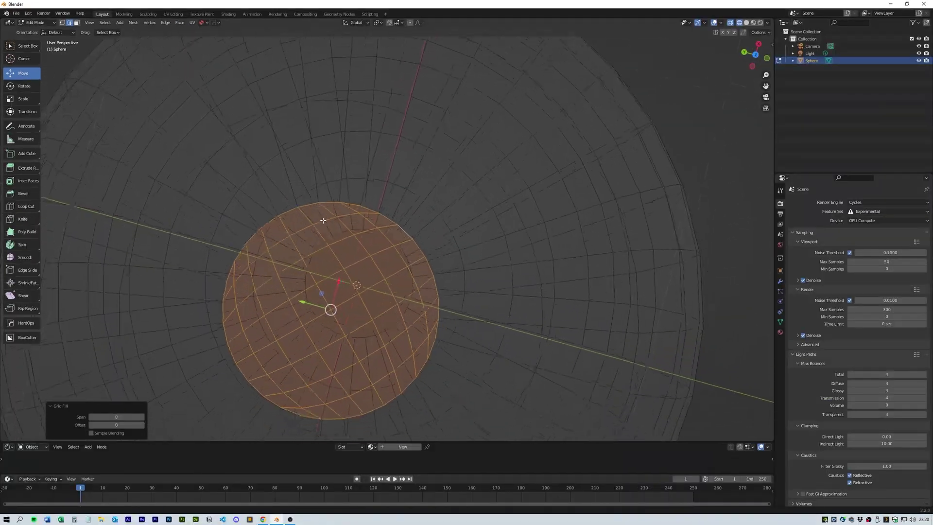
Step: Set the top Grid Fill's offset to -4 and enable Simple Blending so the grid aligns with the axes
{"action": "left_click", "coordinate": [755, 56]}
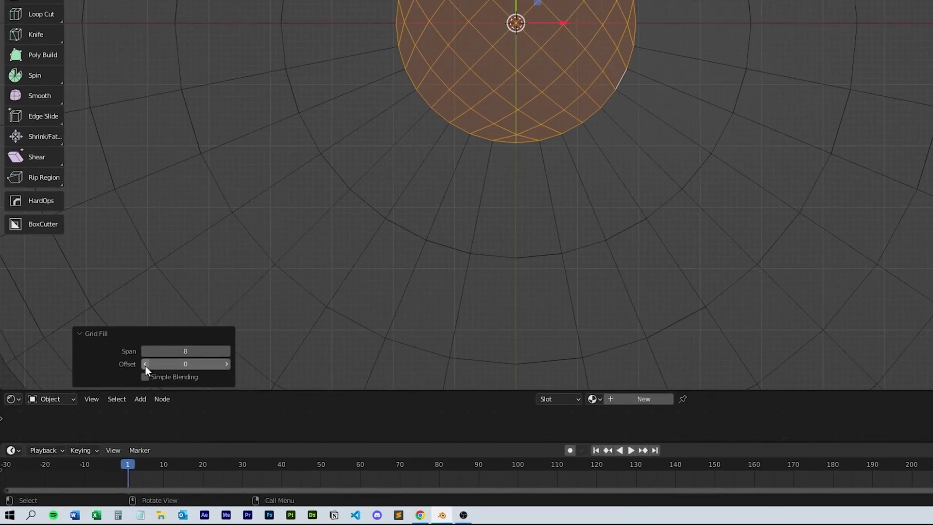
{"action": "left_click", "coordinate": [90, 426]}
{"action": "left_click", "coordinate": [90, 425]}
{"action": "left_click", "coordinate": [91, 425]}
{"action": "left_click", "coordinate": [91, 425]}
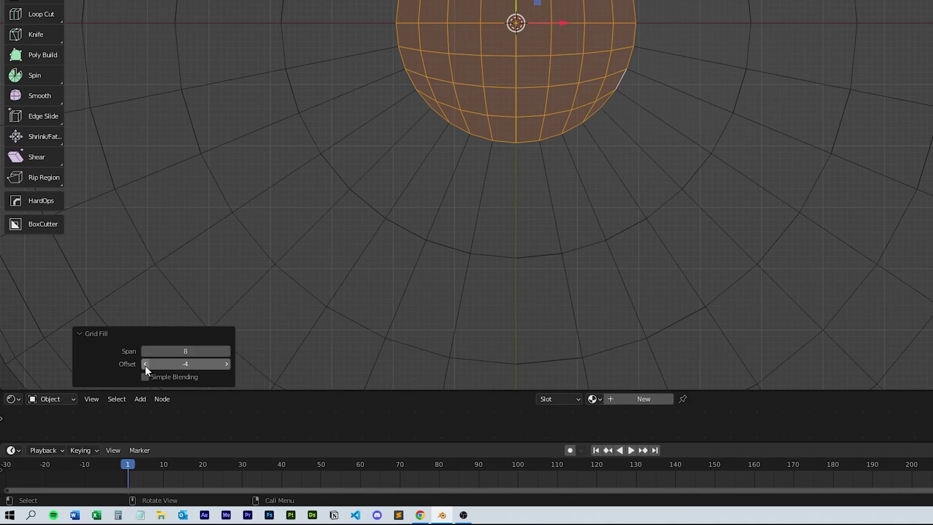
{"action": "left_click", "coordinate": [145, 377]}
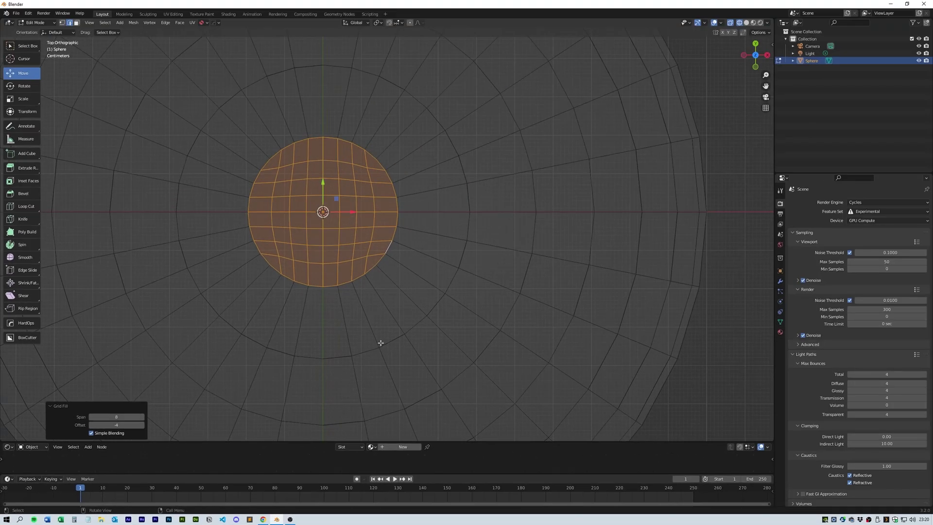
Step: Select the edge loop around the bottom opening, close it with Grid Fill using Simple Blending, and adjust the offset
{"action": "middle_click_drag", "start_coordinate": [607, 229], "coordinate": [691, 196]}
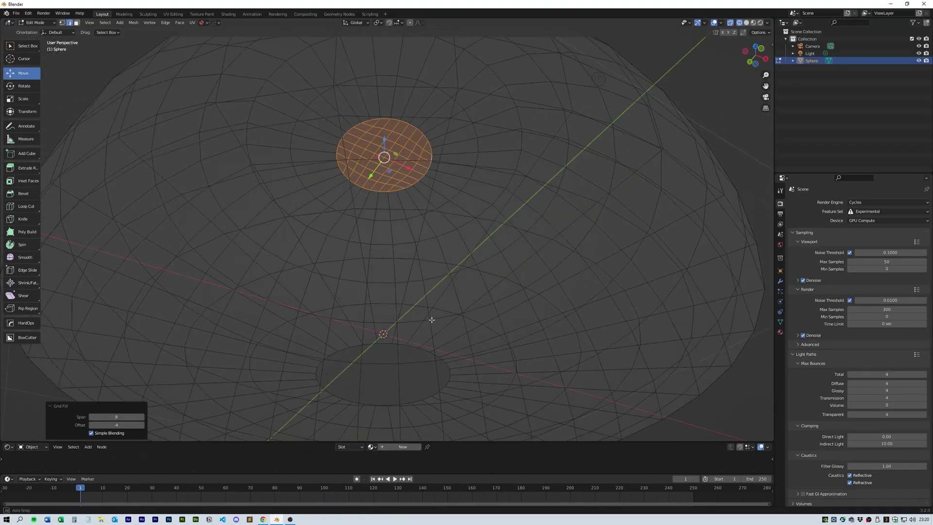
{"action": "middle_click_drag", "start_coordinate": [431, 320], "coordinate": [454, 287]}
{"action": "left_click", "coordinate": [462, 255], "text": "alt"}
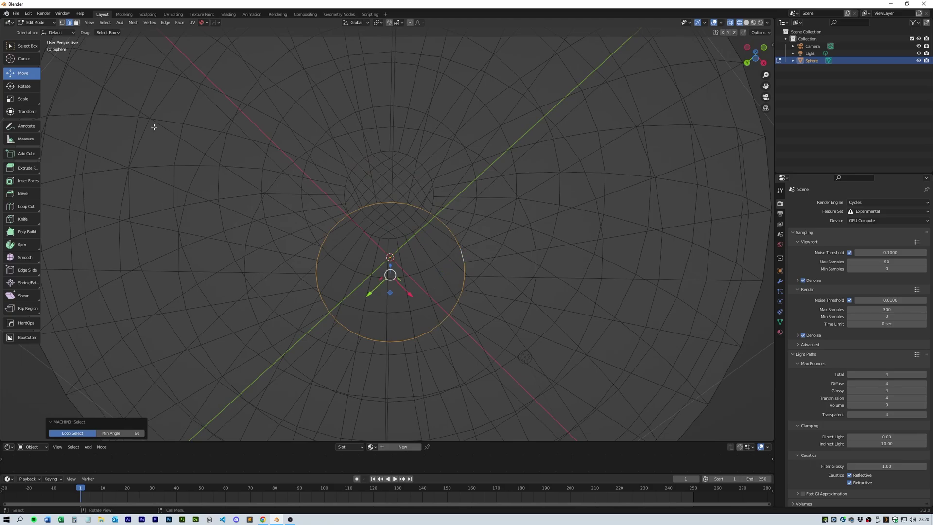
{"action": "middle_click_drag", "start_coordinate": [351, 234], "coordinate": [411, 243]}
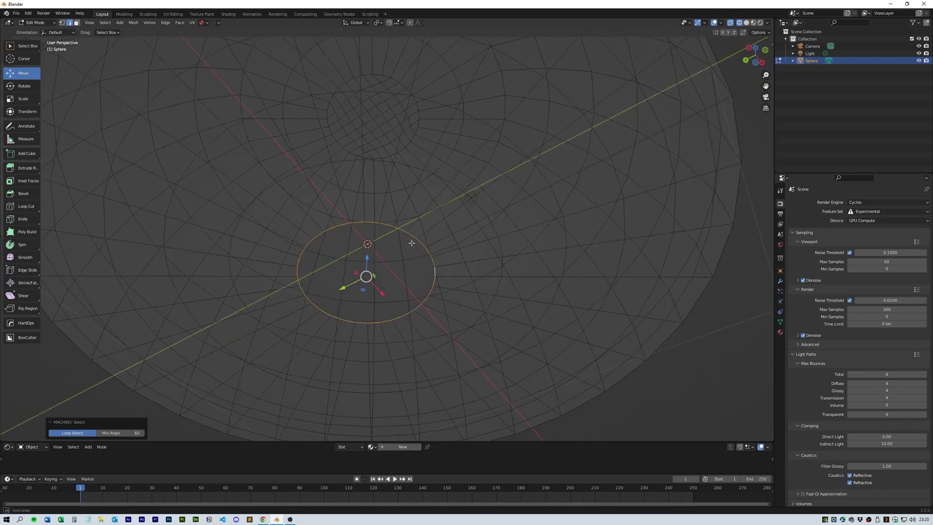
{"action": "left_click", "coordinate": [180, 24]}
{"action": "left_click", "coordinate": [208, 112]}
{"action": "middle_click_drag", "start_coordinate": [541, 143], "coordinate": [769, 54]}
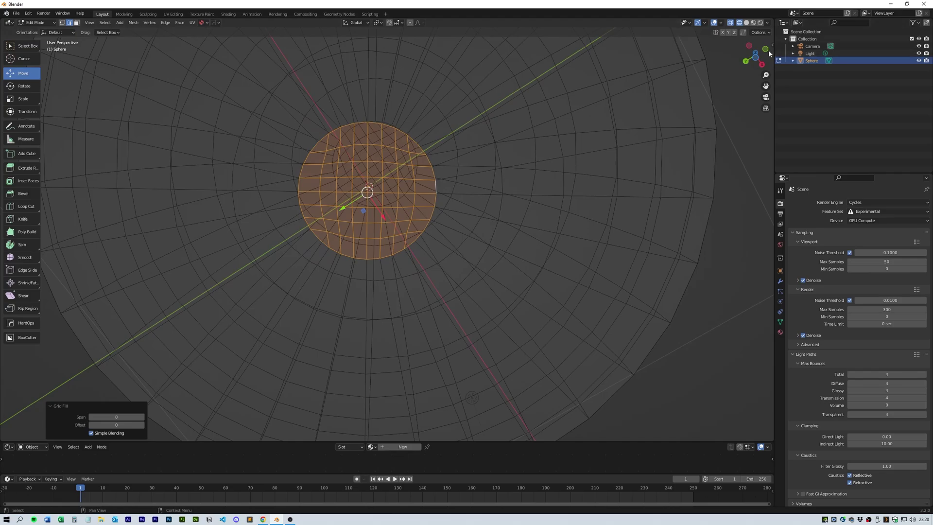
{"action": "left_click", "coordinate": [755, 57]}
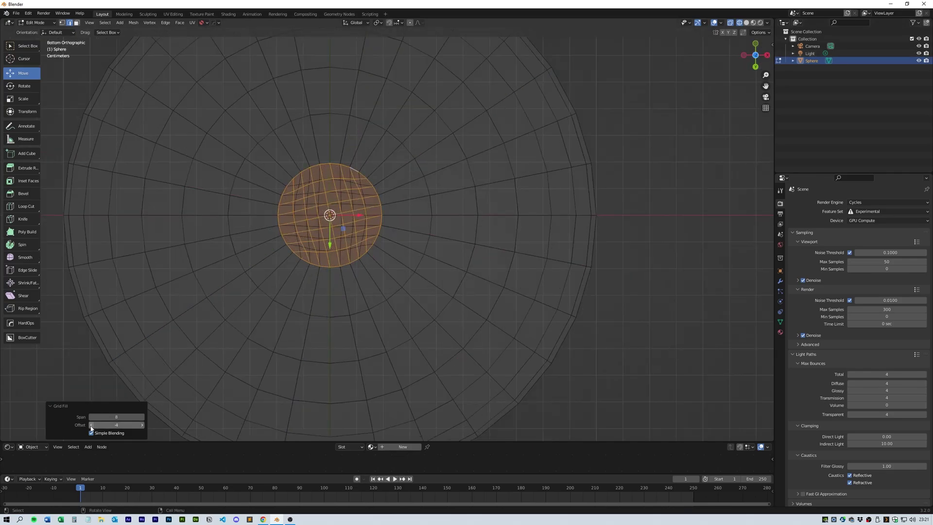
Step: Return to Object Mode, deselect the mesh and check the overall dome shape
{"action": "middle_click_drag", "start_coordinate": [340, 388], "coordinate": [488, 320]}
{"action": "key", "text": "Tab"}
{"action": "scroll", "coordinate": [498, 269], "scroll_direction": "down", "scroll_amount": 3}
{"action": "left_click", "coordinate": [491, 318]}
{"action": "middle_click_drag", "start_coordinate": [491, 318], "coordinate": [507, 302]}
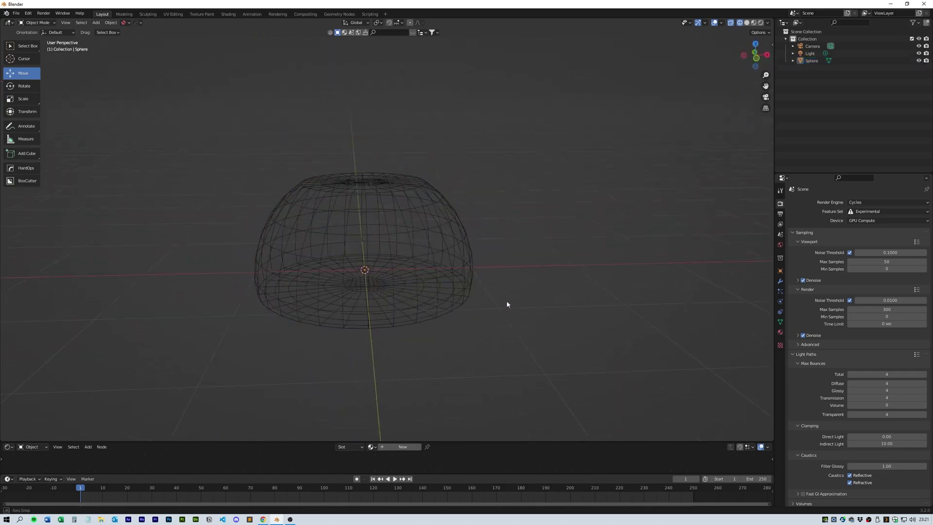
Step: In Edit Mode, select both outer edge loops, around the dome's flattened top and around its base
{"action": "scroll", "coordinate": [417, 226], "scroll_direction": "up", "scroll_amount": 3}
{"action": "left_click", "coordinate": [413, 195]}
{"action": "key", "text": "Tab"}
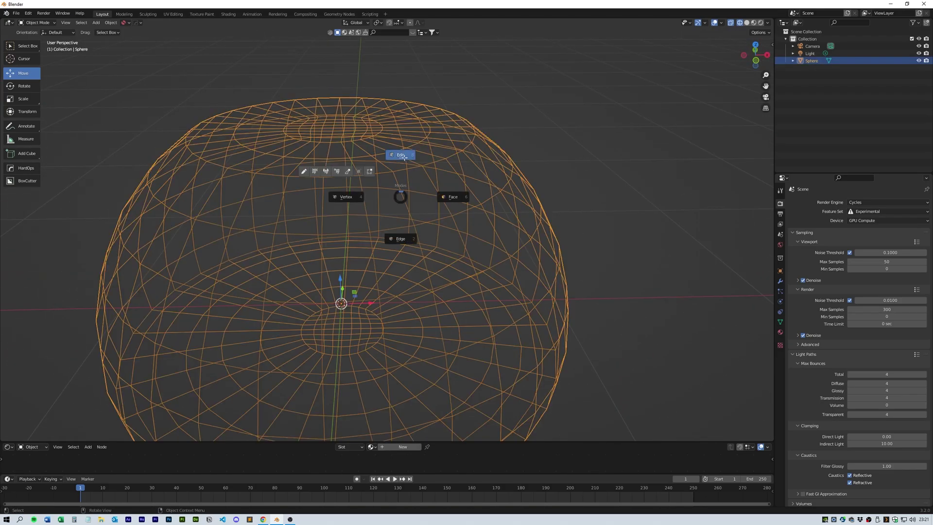
{"action": "left_click", "coordinate": [401, 155]}
{"action": "left_click", "coordinate": [458, 163], "text": "alt"}
{"action": "middle_click_drag", "start_coordinate": [462, 212], "coordinate": [564, 281]}
{"action": "left_click", "coordinate": [564, 281], "text": "alt+shift"}
{"action": "scroll", "coordinate": [535, 252], "scroll_direction": "down", "scroll_amount": 2}
{"action": "mouse_move", "coordinate": [506, 213]}
{"action": "middle_mouse_down"}
{"action": "mouse_move", "coordinate": [492, 249]}
{"action": "mouse_move", "coordinate": [545, 252]}
{"action": "mouse_move", "coordinate": [510, 227]}
{"action": "middle_mouse_up"}
Step: Create a vertex group named Pin, assign the selected edge loops to it, and return to Object Mode
{"action": "left_click", "coordinate": [780, 322]}
{"action": "left_click", "coordinate": [922, 225]}
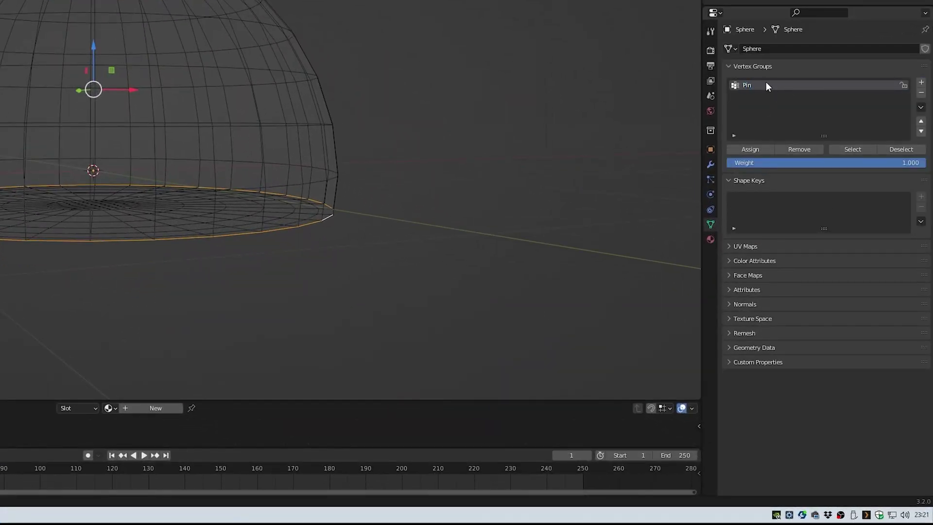
{"action": "left_click", "coordinate": [750, 149]}
{"action": "left_click", "coordinate": [901, 150]}
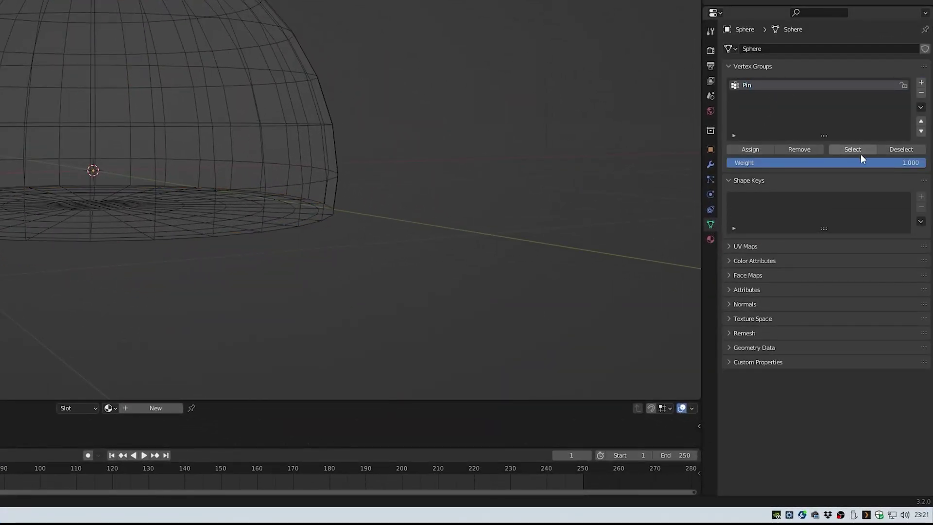
{"action": "middle_click_drag", "start_coordinate": [527, 136], "coordinate": [417, 136]}
{"action": "scroll", "coordinate": [413, 146], "scroll_direction": "down", "scroll_amount": 2}
{"action": "key", "text": "Tab"}
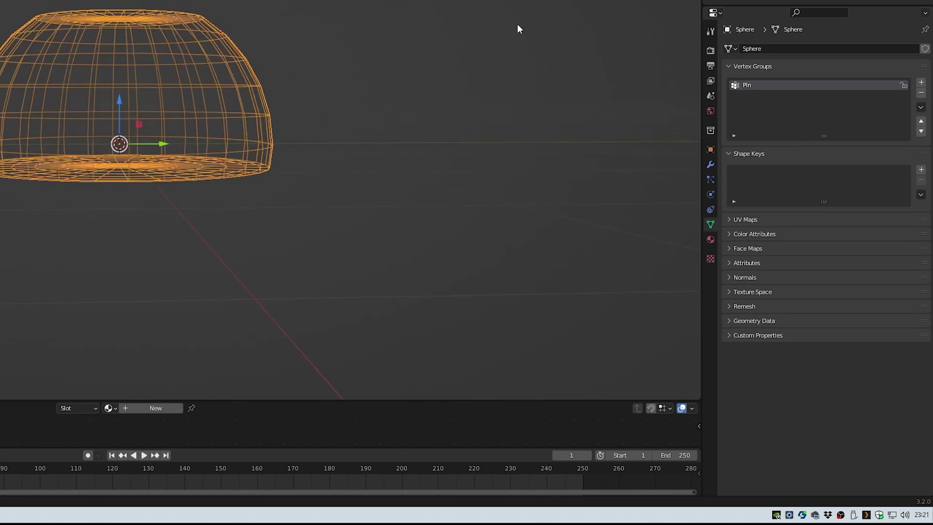
Step: Switch the dome to solid display and add a Subdivision Surface modifier with viewport and render levels of 1
{"action": "key", "text": "shift+z"}
{"action": "mouse_move", "coordinate": [389, 39]}
{"action": "middle_mouse_down"}
{"action": "mouse_move", "coordinate": [441, 83]}
{"action": "mouse_move", "coordinate": [430, 84]}
{"action": "middle_mouse_up"}
{"action": "left_click", "coordinate": [710, 180]}
{"action": "left_click", "coordinate": [782, 47]}
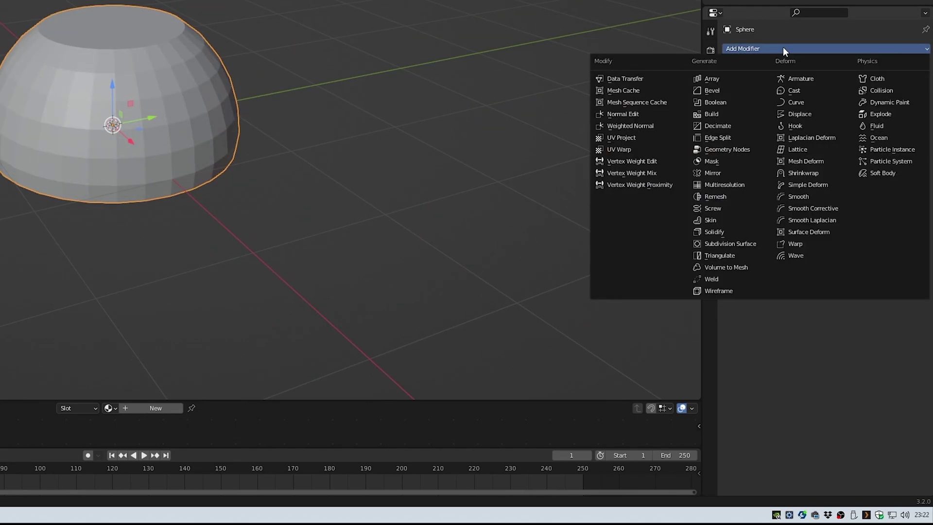
{"action": "left_click", "coordinate": [752, 125]}
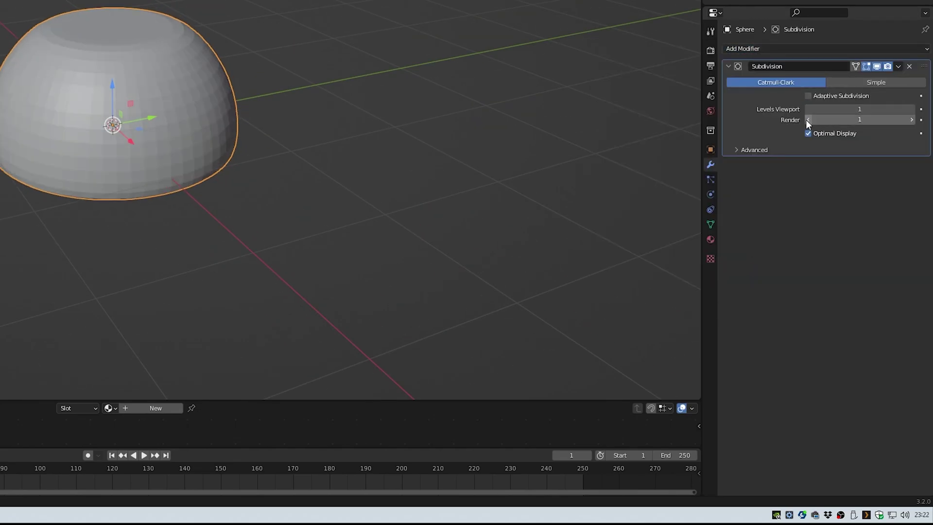
{"action": "left_click", "coordinate": [747, 48]}
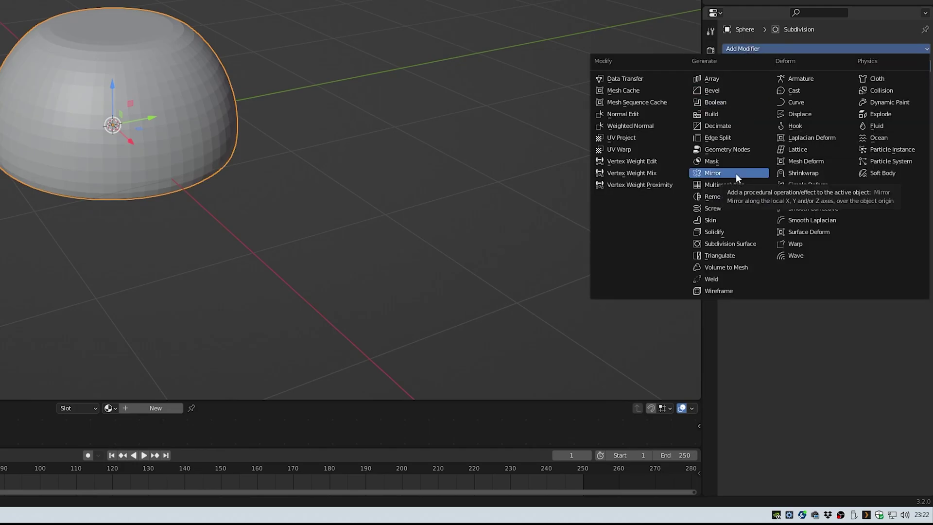
{"action": "key", "text": "Escape"}
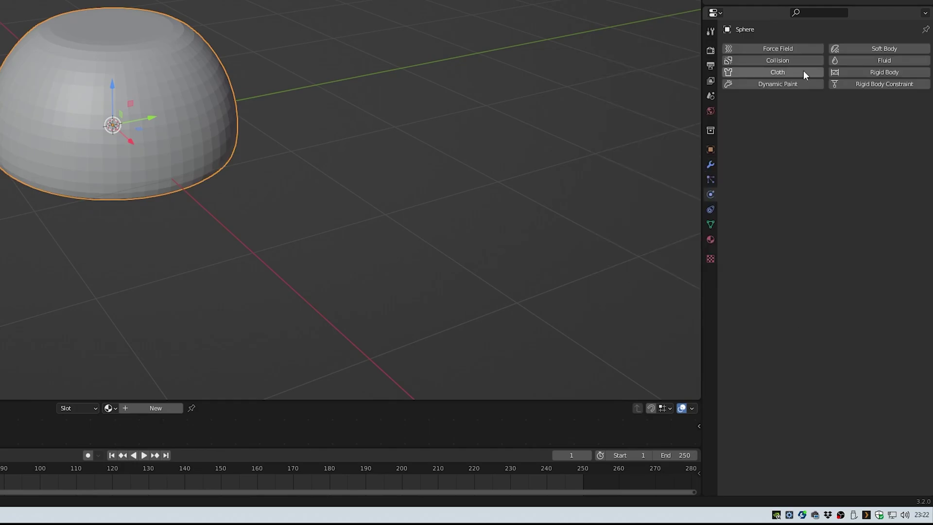
Step: Add Cloth physics to the dome and open its Quality Steps value for editing
{"action": "left_click", "coordinate": [802, 72]}
{"action": "middle_click_drag", "start_coordinate": [384, 146], "coordinate": [352, 138]}
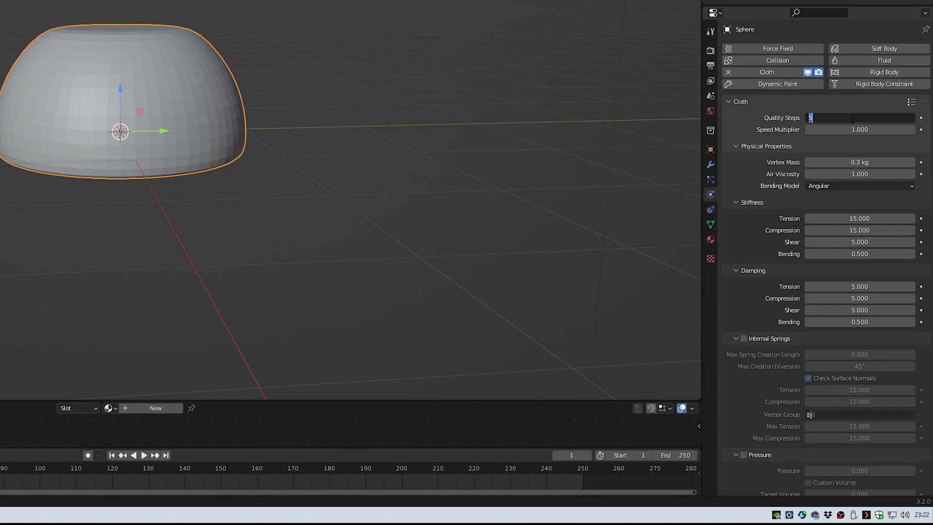
{"action": "scroll", "coordinate": [736, 180], "scroll_direction": "down", "scroll_amount": 5}
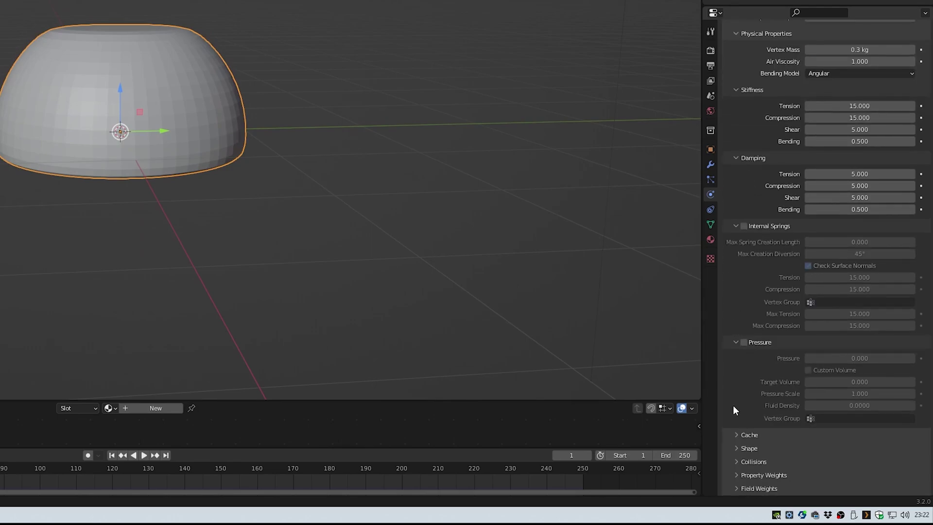
Step: Expand the cloth's Shape, Collisions and Field Weights settings, and set gravity to 0 and collision quality to 10
{"action": "left_click", "coordinate": [735, 448]}
{"action": "scroll", "coordinate": [736, 454], "scroll_direction": "down", "scroll_amount": 4}
{"action": "left_click", "coordinate": [735, 462]}
{"action": "scroll", "coordinate": [735, 459], "scroll_direction": "down", "scroll_amount": 7}
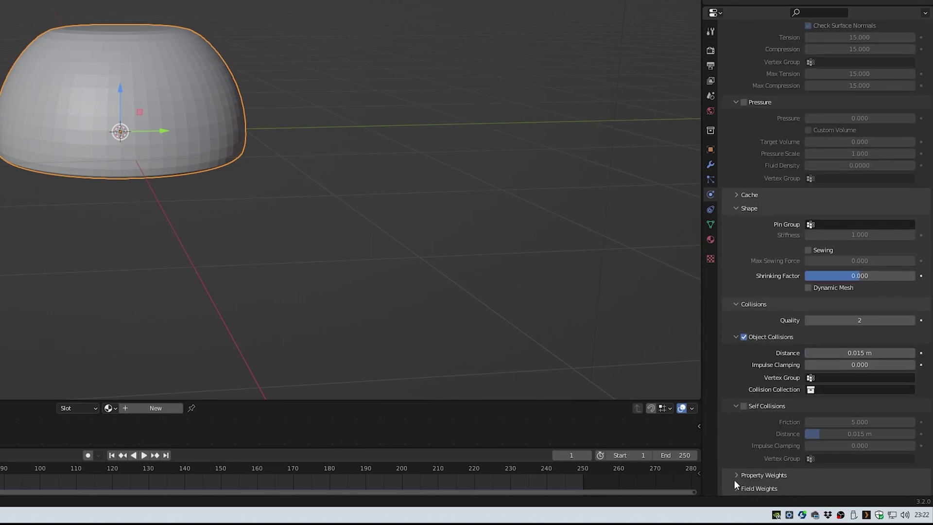
{"action": "left_click", "coordinate": [735, 485]}
{"action": "scroll", "coordinate": [736, 481], "scroll_direction": "down", "scroll_amount": 7}
{"action": "left_click_drag", "start_coordinate": [854, 368], "coordinate": [810, 368]}
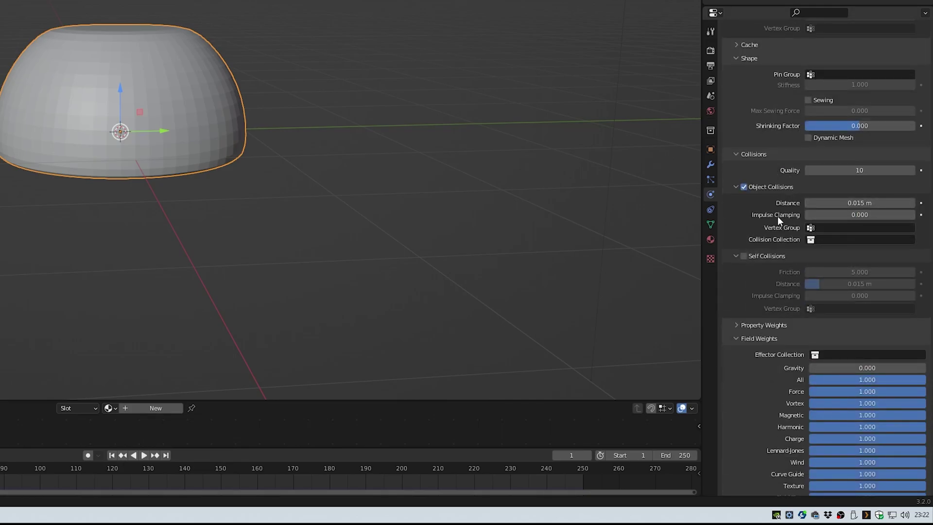
Step: Set the cloth's shrinking factor to about -0.106 and enable Pressure with a value of 1.000
{"action": "scroll", "coordinate": [776, 216], "scroll_direction": "up", "scroll_amount": 5}
{"action": "left_click_drag", "start_coordinate": [859, 232], "coordinate": [850, 233]}
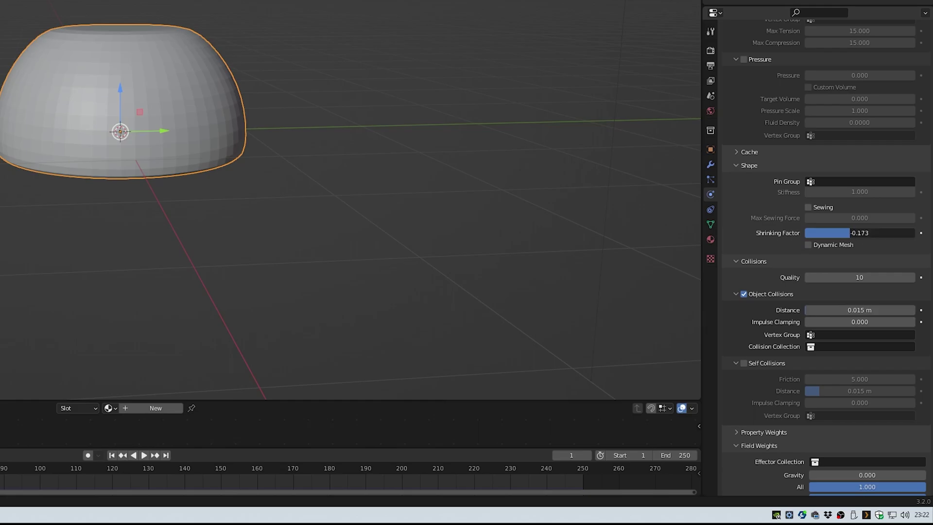
{"action": "scroll", "coordinate": [772, 224], "scroll_direction": "up", "scroll_amount": 4}
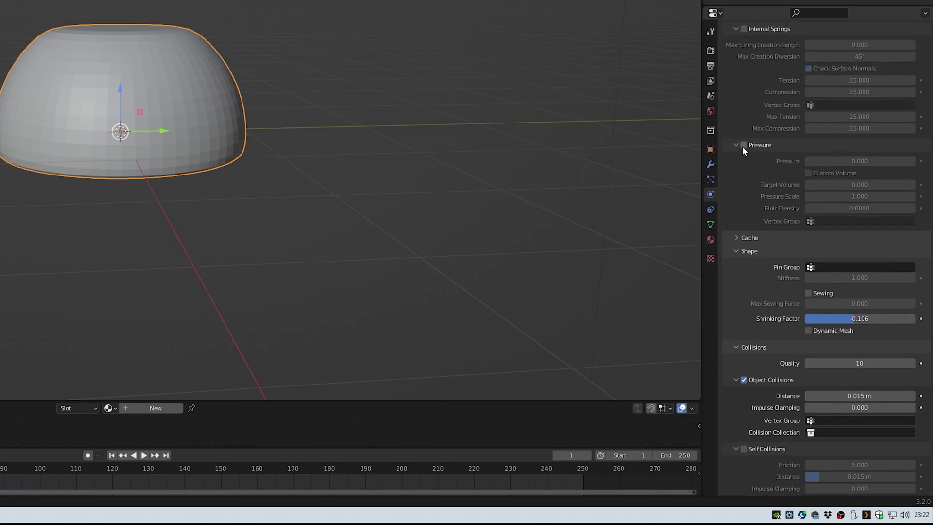
{"action": "scroll", "coordinate": [757, 185], "scroll_direction": "up", "scroll_amount": 14}
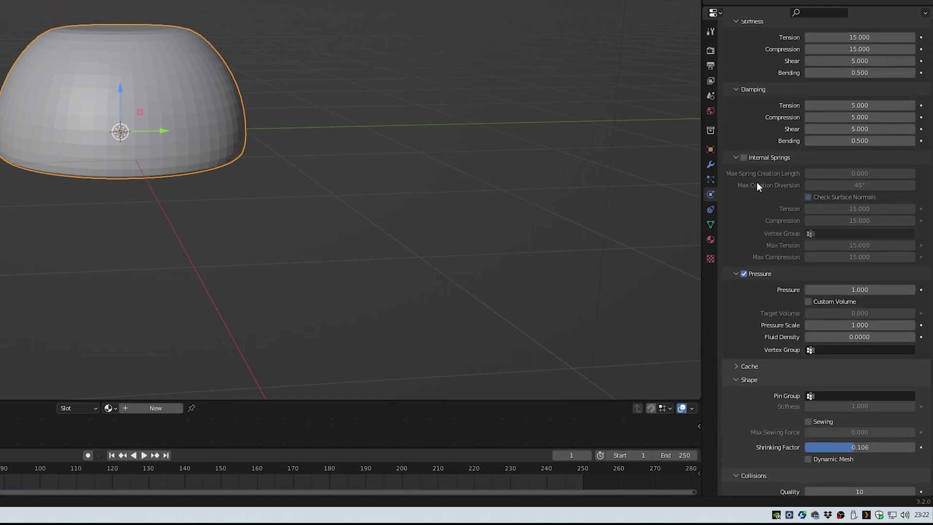
Step: Preview the pressurised cloth simulation on the dome from another angle and return to the first frame
{"action": "left_click", "coordinate": [910, 103]}
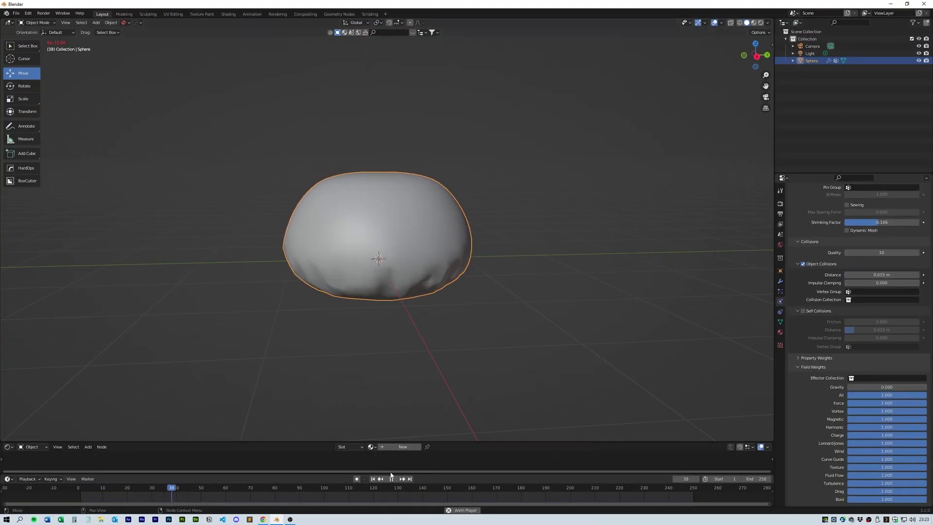
{"action": "middle_click_drag", "start_coordinate": [416, 319], "coordinate": [507, 349]}
{"action": "left_click", "coordinate": [373, 479]}
Step: Assign Pin as the cloth's pin group and play the simulation to preview the pinned dome
{"action": "scroll", "coordinate": [812, 309], "scroll_direction": "up", "scroll_amount": 3}
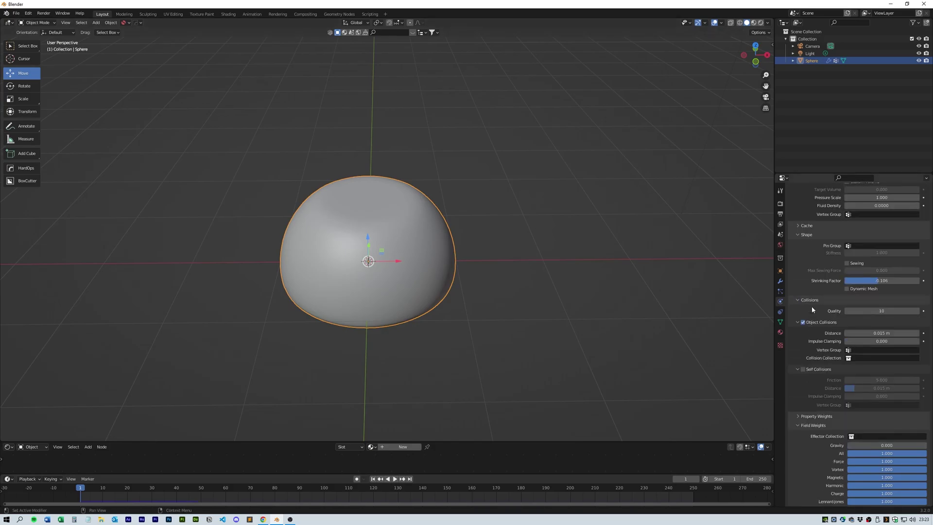
{"action": "left_click", "coordinate": [394, 479]}
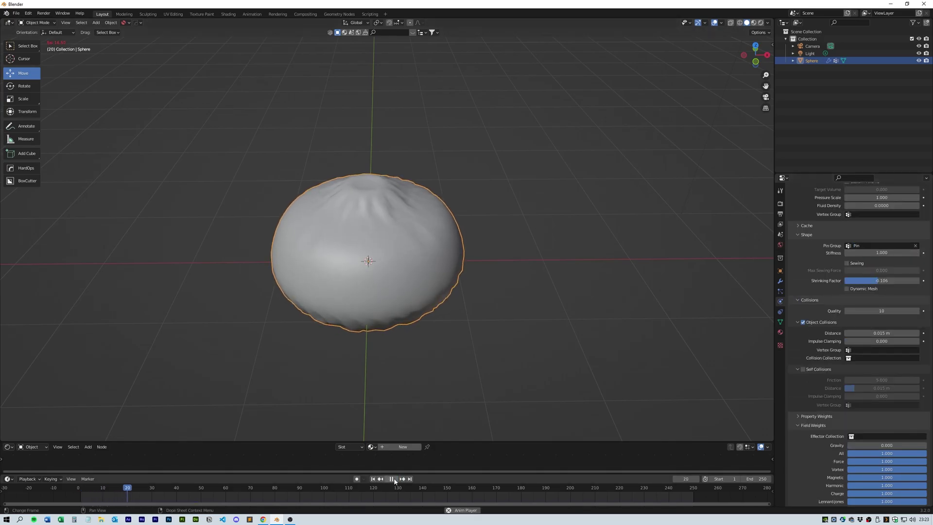
{"action": "left_click", "coordinate": [392, 480]}
Step: Update the Pin vertex group using the dome's edge loops in Edit Mode, and replay the simulation in Object Mode
{"action": "middle_click_drag", "start_coordinate": [445, 388], "coordinate": [464, 387]}
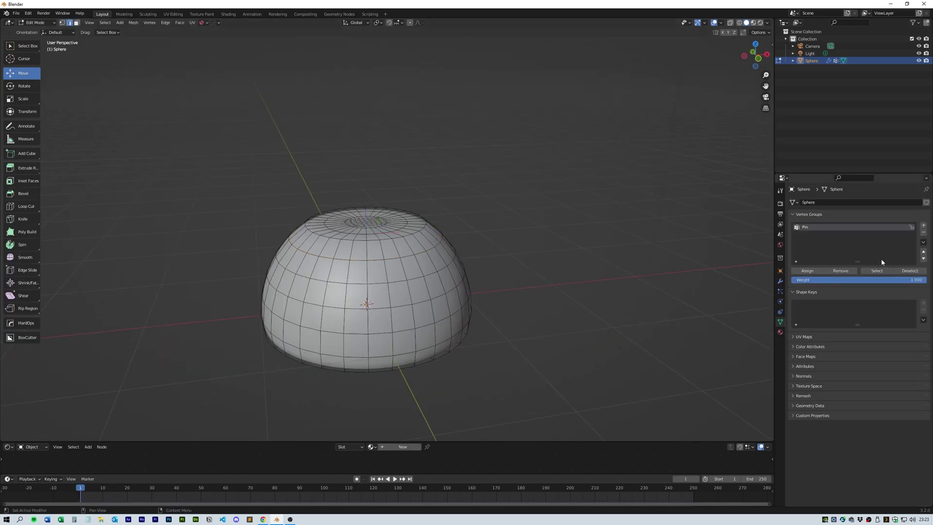
{"action": "key", "text": "Tab"}
{"action": "left_click", "coordinate": [573, 210]}
{"action": "left_click", "coordinate": [394, 479]}
{"action": "middle_click_drag", "start_coordinate": [453, 400], "coordinate": [504, 370]}
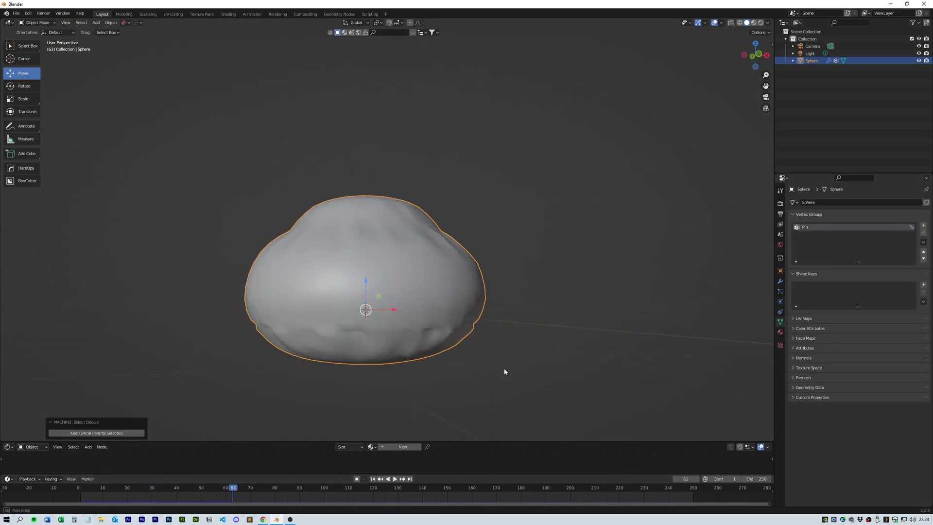
{"action": "left_click", "coordinate": [392, 478]}
{"action": "left_click", "coordinate": [372, 479]}
Step: Set the cloth's shrinking factor to about -0.038, preview the simulation, and return to the first frame
{"action": "left_click", "coordinate": [780, 301]}
{"action": "scroll", "coordinate": [795, 339], "scroll_direction": "down", "scroll_amount": 12}
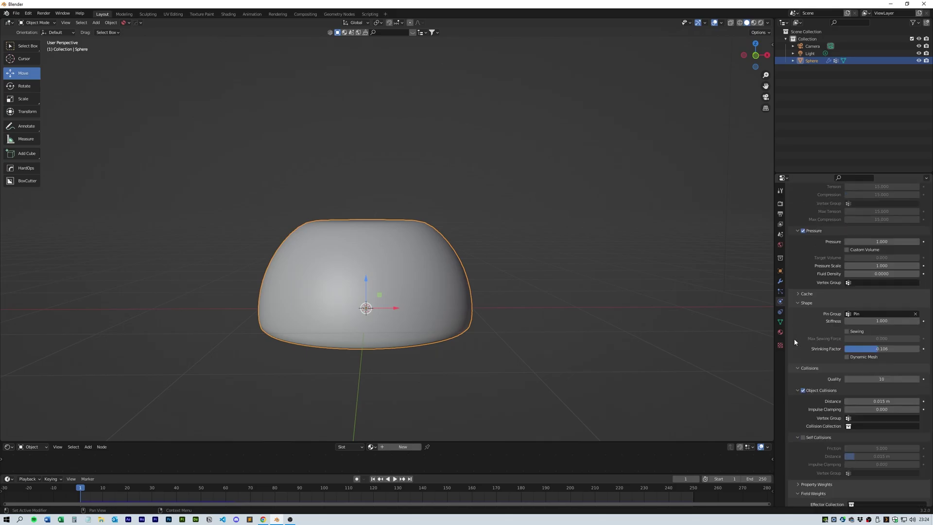
{"action": "left_click_drag", "start_coordinate": [872, 349], "coordinate": [875, 348]}
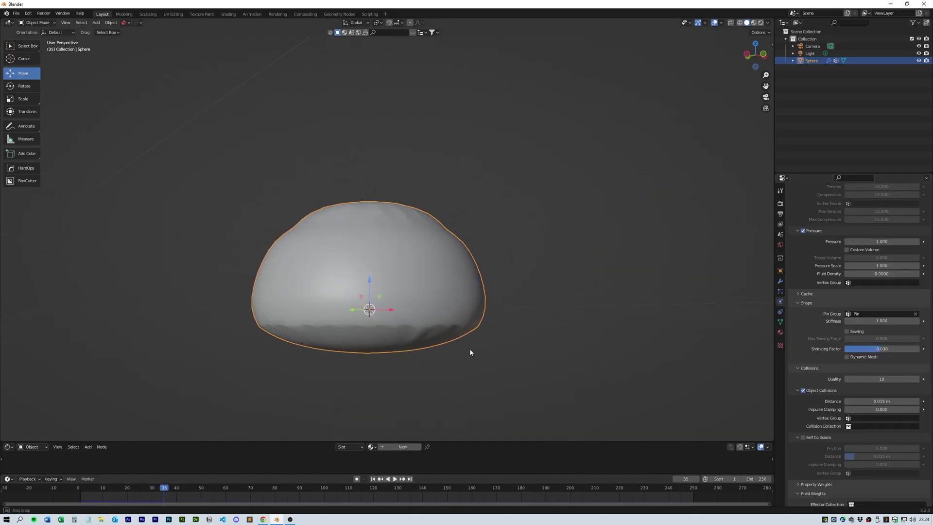
{"action": "middle_click_drag", "start_coordinate": [470, 352], "coordinate": [486, 340]}
{"action": "left_click", "coordinate": [372, 478]}
Step: Scale the dome up uniformly by about 2.667 and preview how the cloth inflates at the new size
{"action": "scroll", "coordinate": [398, 310], "scroll_direction": "down", "scroll_amount": 4}
{"action": "middle_click_drag", "start_coordinate": [388, 292], "coordinate": [408, 306]}
{"action": "key", "text": "s"}
{"action": "left_click", "coordinate": [552, 348]}
{"action": "scroll", "coordinate": [486, 340], "scroll_direction": "down", "scroll_amount": 4}
{"action": "left_click", "coordinate": [395, 479]}
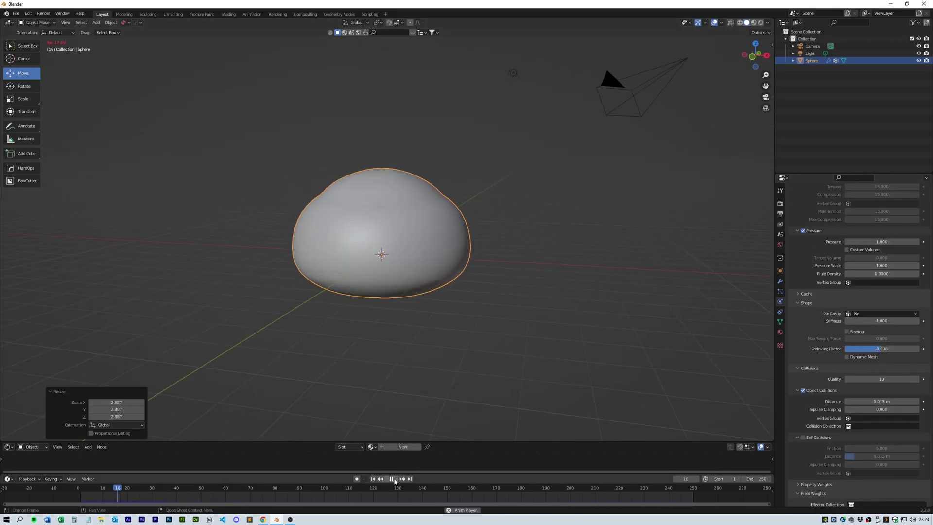
{"action": "key", "text": "Escape"}
Step: Set the cloth pressure to 0.700 and the shrinking factor to about -0.490, and preview the simulation
{"action": "scroll", "coordinate": [883, 327], "scroll_direction": "down", "scroll_amount": 2}
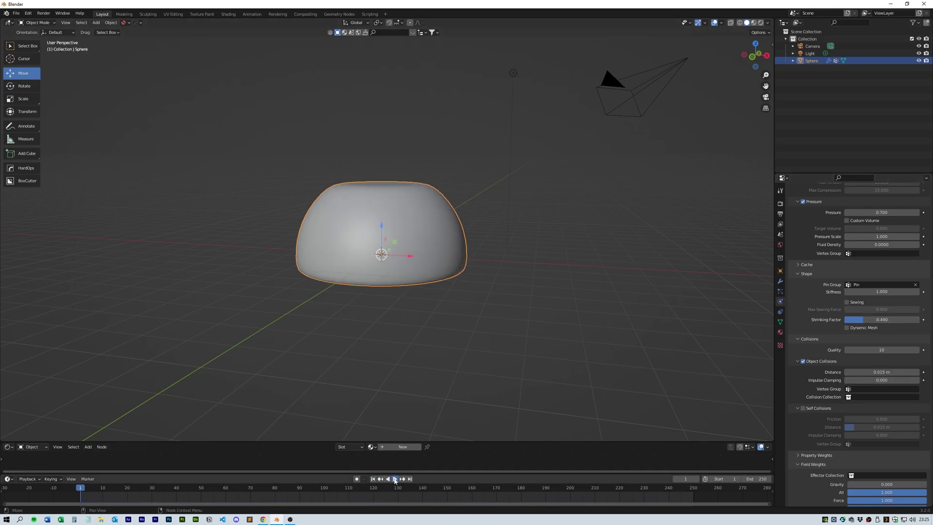
{"action": "left_click", "coordinate": [394, 478]}
{"action": "left_click", "coordinate": [779, 281]}
{"action": "middle_click_drag", "start_coordinate": [719, 306], "coordinate": [498, 252]}
{"action": "left_click", "coordinate": [373, 478]}
Step: Set the cloth's shrinking factor to about -0.375 and play the simulation, viewing the dome from above
{"action": "left_click", "coordinate": [780, 301]}
{"action": "scroll", "coordinate": [815, 406], "scroll_direction": "down", "scroll_amount": 7}
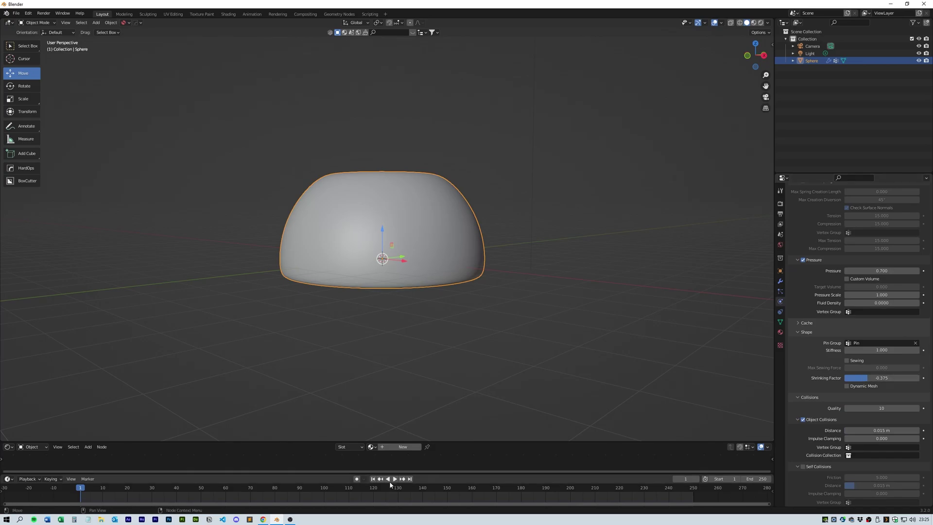
{"action": "left_click", "coordinate": [392, 479]}
{"action": "middle_click_drag", "start_coordinate": [381, 209], "coordinate": [451, 349]}
Step: Return to the first frame and move the dome aside along the Y axis
{"action": "left_click", "coordinate": [373, 479]}
{"action": "left_click_drag", "start_coordinate": [354, 251], "coordinate": [20, 255]}
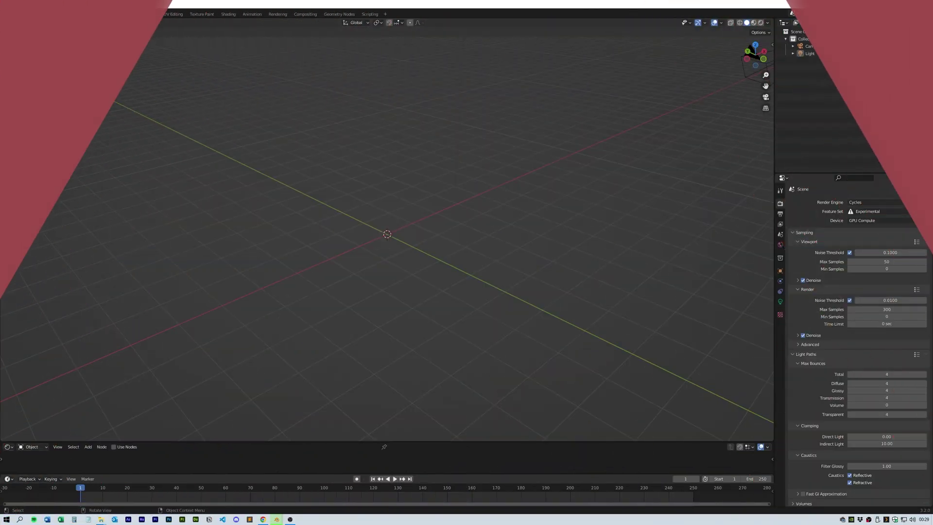
Step: Search the add-on preferences for mesh and check the Add Mesh: Extra Objects add-on
{"action": "left_click", "coordinate": [28, 13]}
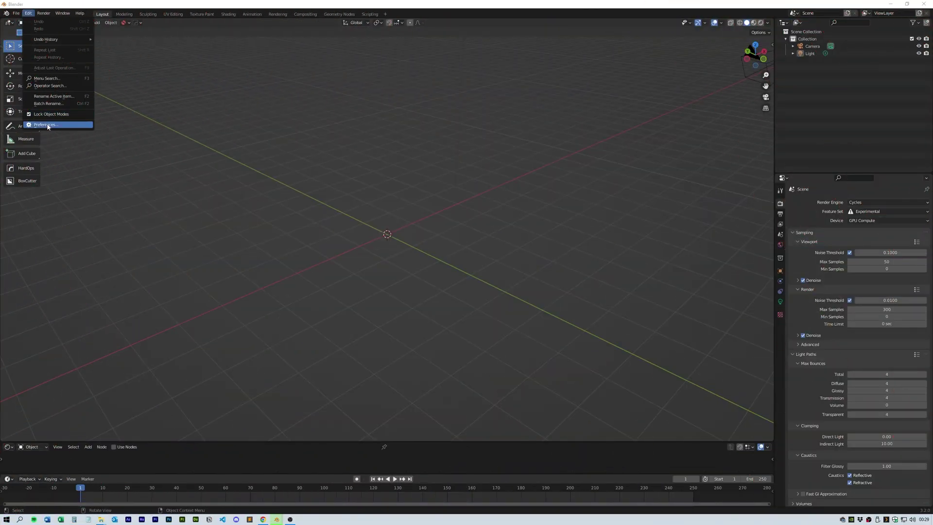
{"action": "left_click", "coordinate": [36, 124]}
{"action": "left_click", "coordinate": [29, 97]}
{"action": "left_click_drag", "start_coordinate": [83, 24], "coordinate": [149, 64]}
{"action": "left_click", "coordinate": [262, 86]}
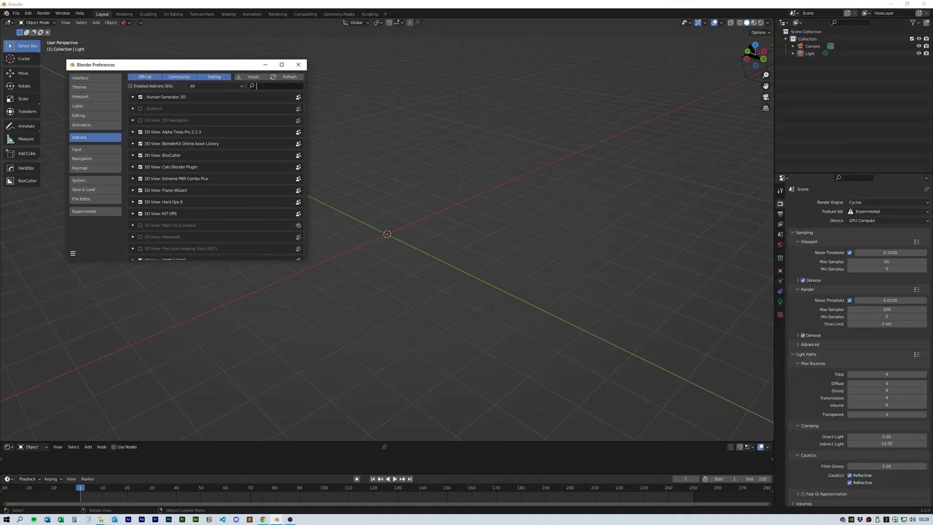
{"action": "type", "text": "mesh"}
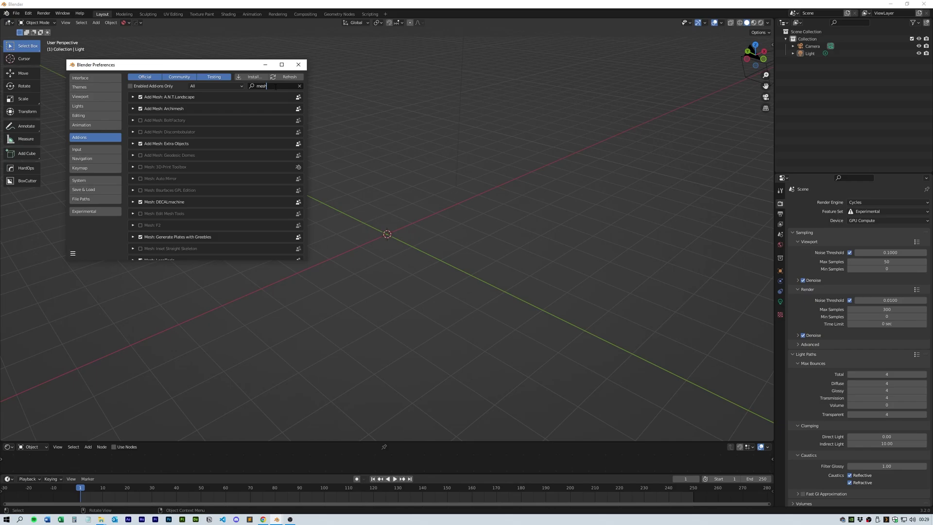
{"action": "left_click", "coordinate": [133, 144]}
{"action": "left_click", "coordinate": [133, 144]}
{"action": "scroll", "coordinate": [223, 161], "scroll_direction": "down", "scroll_amount": 3}
{"action": "left_click", "coordinate": [298, 64]}
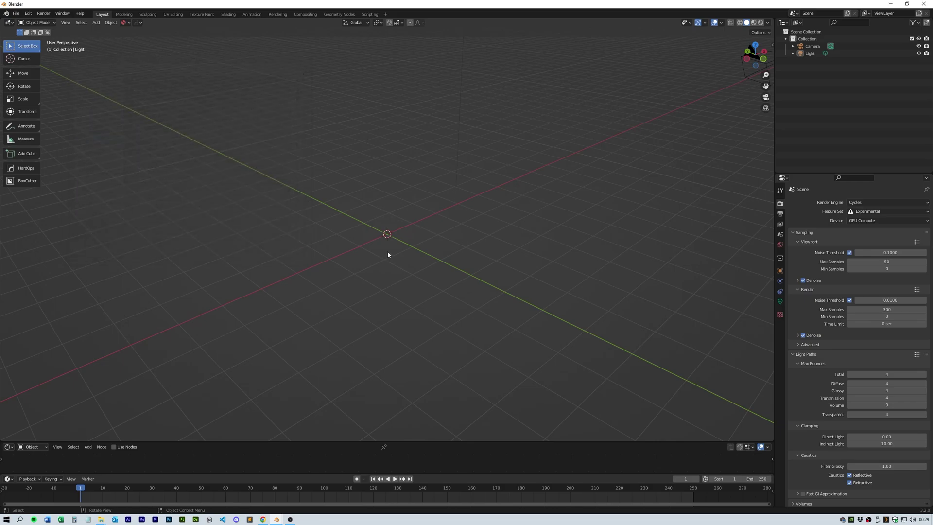
Step: Add a Round Cube mesh at the origin with radius 1.00 and 10 arc divisions
{"action": "key", "text": "shift+a"}
{"action": "mouse_move", "coordinate": [398, 252]}
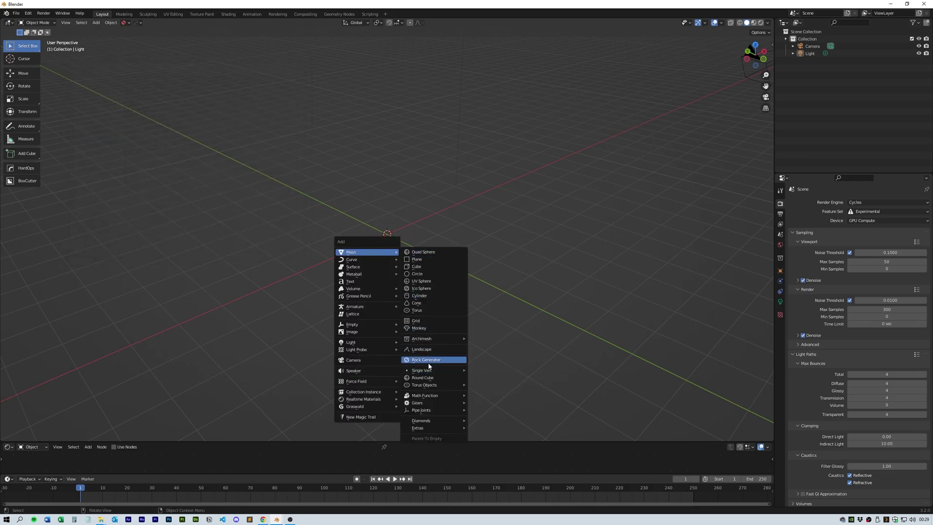
{"action": "left_click", "coordinate": [427, 378]}
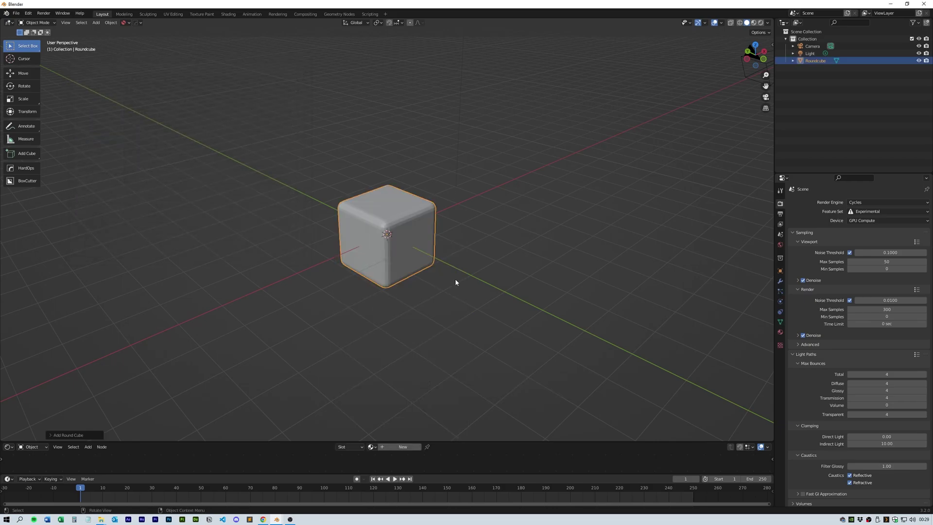
{"action": "left_click", "coordinate": [49, 434]}
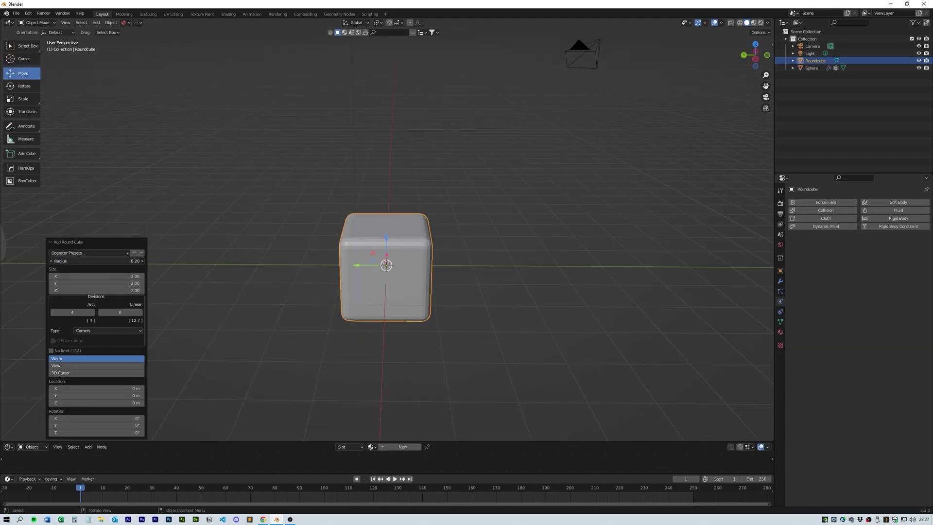
{"action": "key", "text": "Return"}
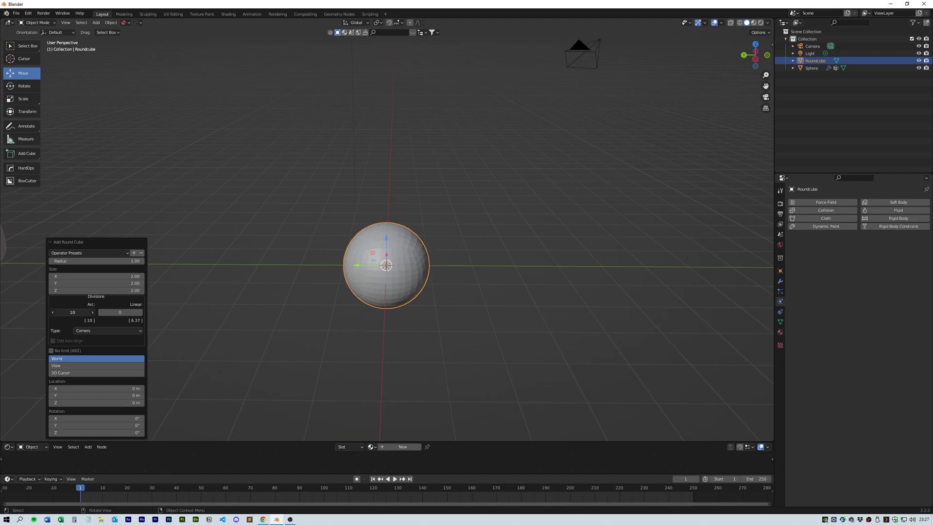
{"action": "scroll", "coordinate": [348, 306], "scroll_direction": "up", "scroll_amount": 3}
{"action": "left_click", "coordinate": [248, 298]}
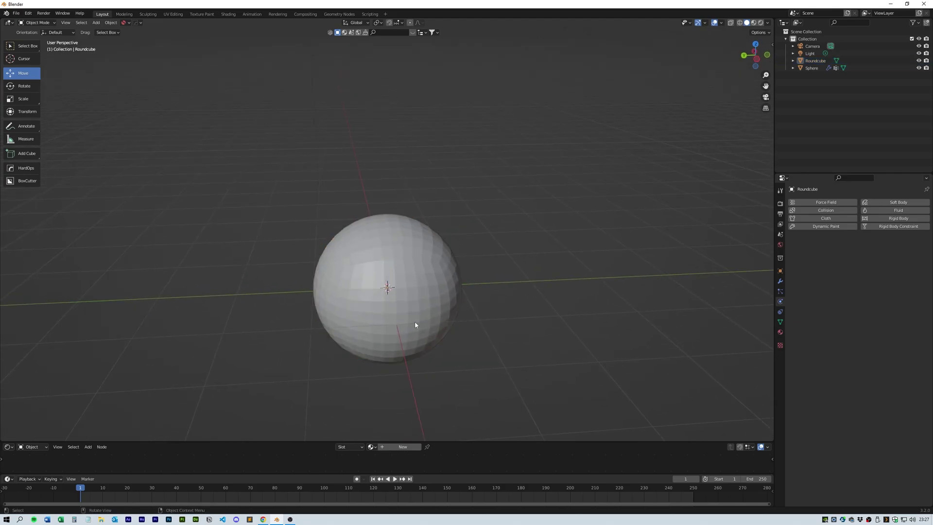
Step: Scale the round cube up uniformly, and adjust its size by a factor of about 0.602
{"action": "scroll", "coordinate": [415, 321], "scroll_direction": "down", "scroll_amount": 4}
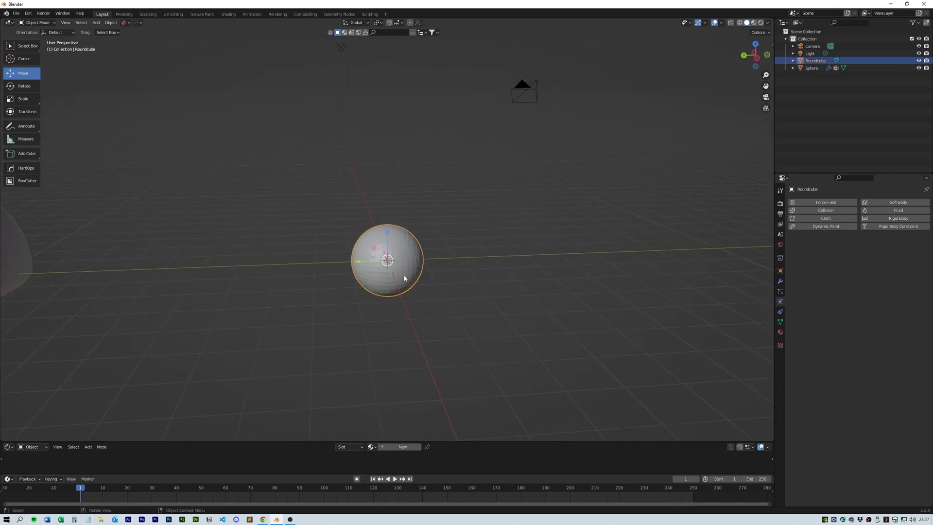
{"action": "key", "text": "s"}
{"action": "left_click", "coordinate": [456, 286]}
{"action": "middle_click_drag", "start_coordinate": [426, 292], "coordinate": [418, 284]}
{"action": "scroll", "coordinate": [427, 285], "scroll_direction": "down", "scroll_amount": 2}
{"action": "scroll", "coordinate": [449, 285], "scroll_direction": "up", "scroll_amount": 1}
{"action": "key", "text": "s"}
{"action": "left_click", "coordinate": [427, 273]}
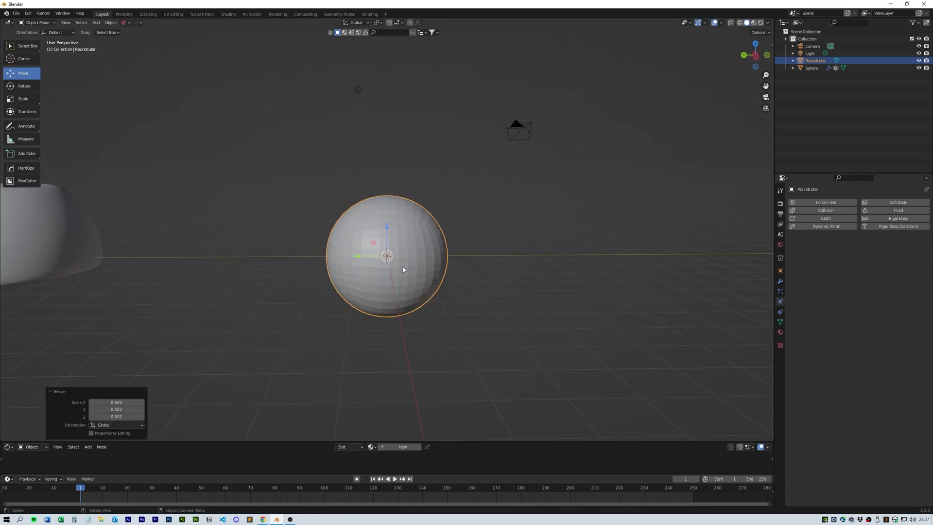
Step: Enter Edit Mode on the round cube with wireframe display and an orthographic left view
{"action": "left_click", "coordinate": [404, 270]}
{"action": "scroll", "coordinate": [421, 282], "scroll_direction": "up", "scroll_amount": 2}
{"action": "key", "text": "Tab"}
{"action": "left_click", "coordinate": [739, 23]}
{"action": "left_click", "coordinate": [755, 56]}
{"action": "left_click", "coordinate": [524, 279]}
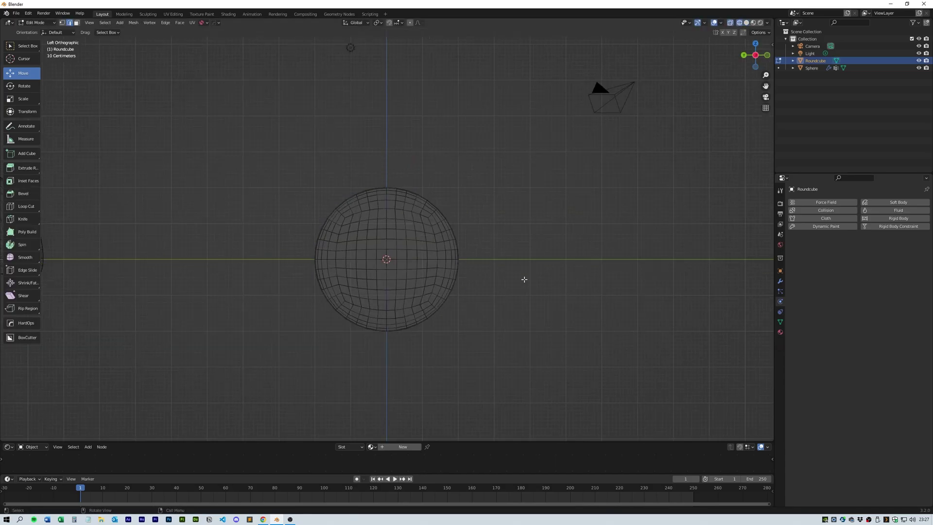
Step: Select the lower half of the round cube and move it down about 2.59 m along Z to form a capsule
{"action": "middle_click_drag", "start_coordinate": [524, 279], "coordinate": [529, 242], "text": "shift"}
{"action": "left_click_drag", "start_coordinate": [298, 223], "coordinate": [511, 312]}
{"action": "key", "text": "g"}
{"action": "key", "text": "z"}
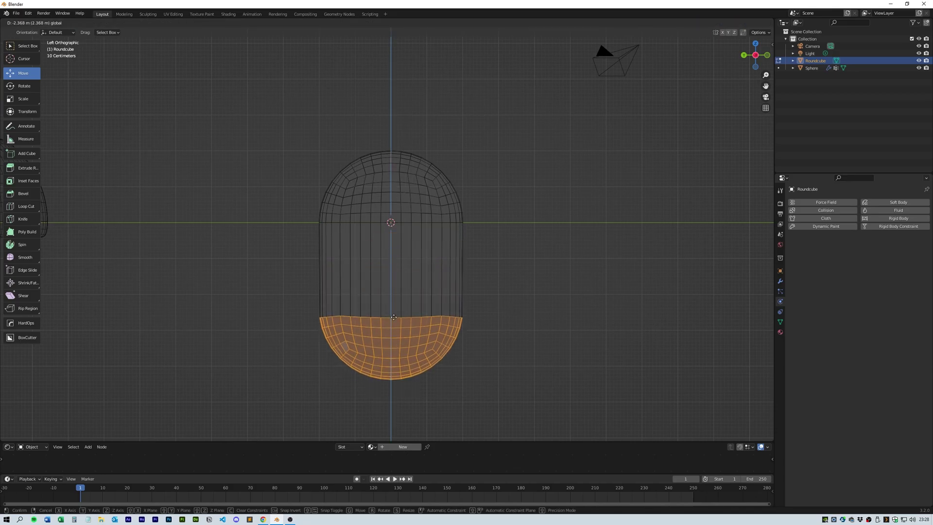
{"action": "left_click", "coordinate": [393, 326]}
{"action": "middle_click_drag", "start_coordinate": [394, 326], "coordinate": [415, 329]}
{"action": "middle_click_drag", "start_coordinate": [391, 286], "coordinate": [390, 284], "text": "alt"}
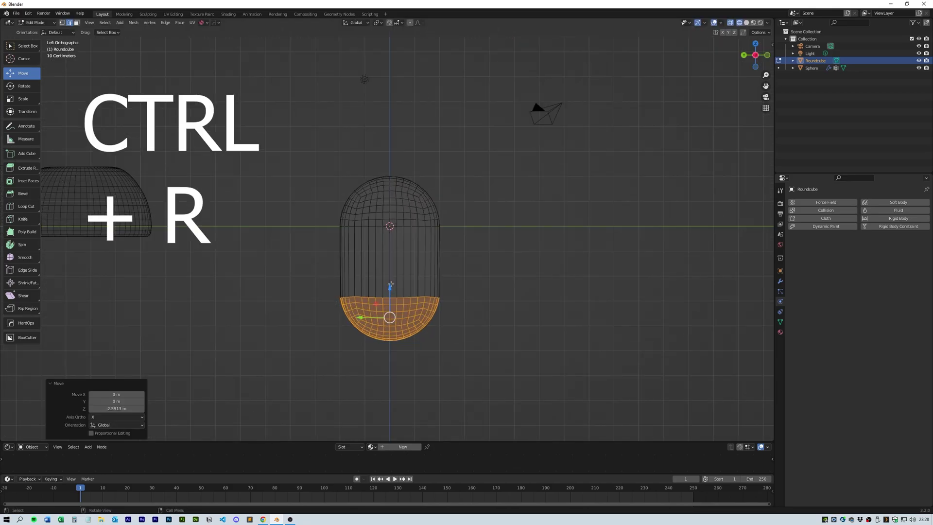
Step: Add nine evenly spaced horizontal loop cuts across the capsule's stretched middle section
{"action": "scroll", "coordinate": [414, 305], "scroll_direction": "up", "scroll_amount": 2}
{"action": "key", "text": "alt+a"}
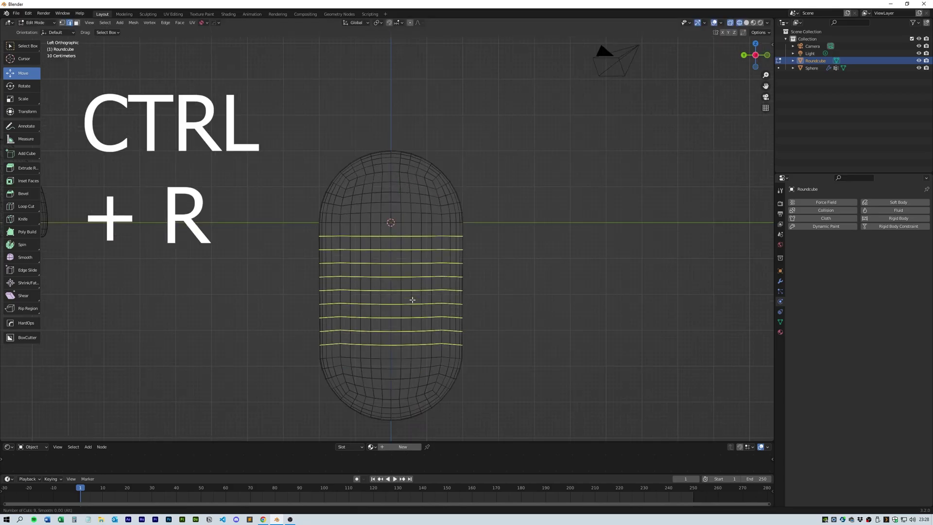
{"action": "left_click", "coordinate": [412, 300]}
{"action": "middle_click_drag", "start_coordinate": [417, 301], "coordinate": [505, 286]}
{"action": "key", "text": "alt+a"}
{"action": "scroll", "coordinate": [498, 291], "scroll_direction": "up", "scroll_amount": 3}
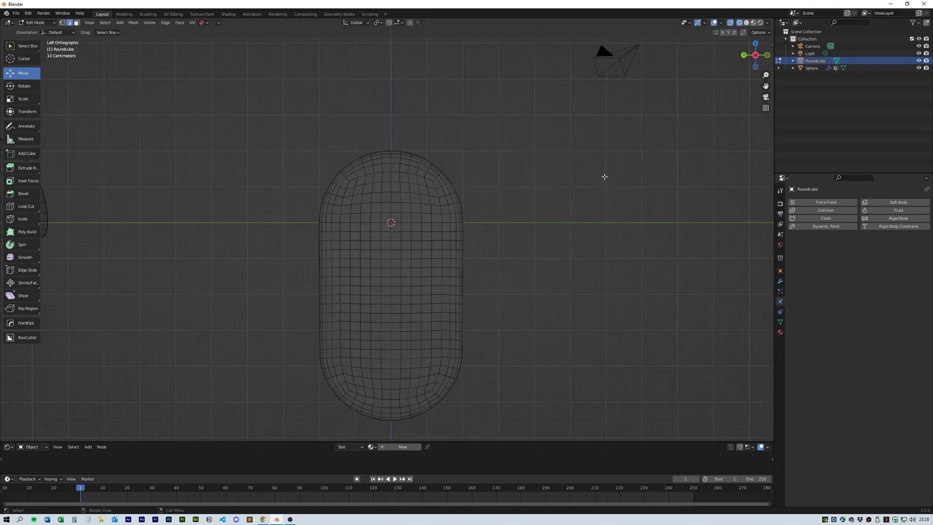
Step: Scale the capsule's lower part uniformly by about 1.603, using smooth proportional editing with a size of 2.85
{"action": "middle_click_drag", "start_coordinate": [603, 174], "coordinate": [613, 136], "text": "shift"}
{"action": "left_click_drag", "start_coordinate": [314, 374], "coordinate": [558, 272]}
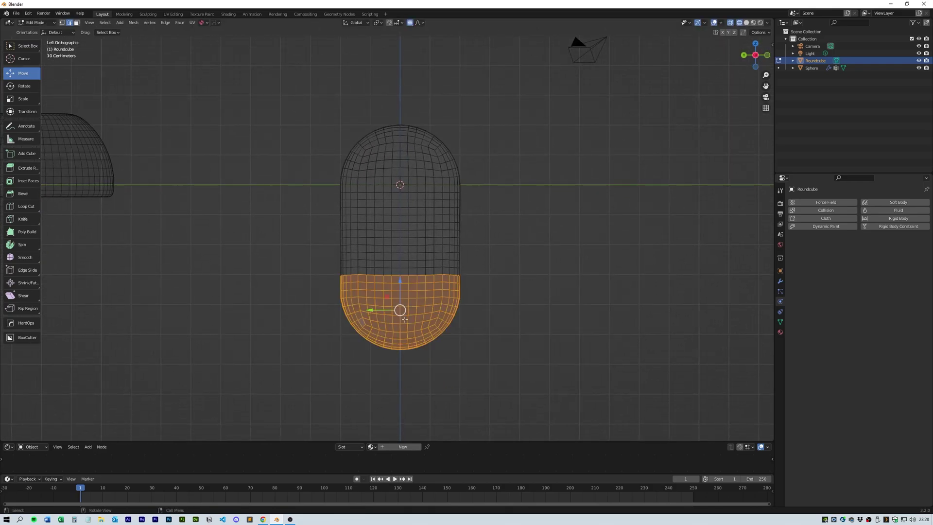
{"action": "scroll", "coordinate": [407, 321], "scroll_direction": "down", "scroll_amount": 8}
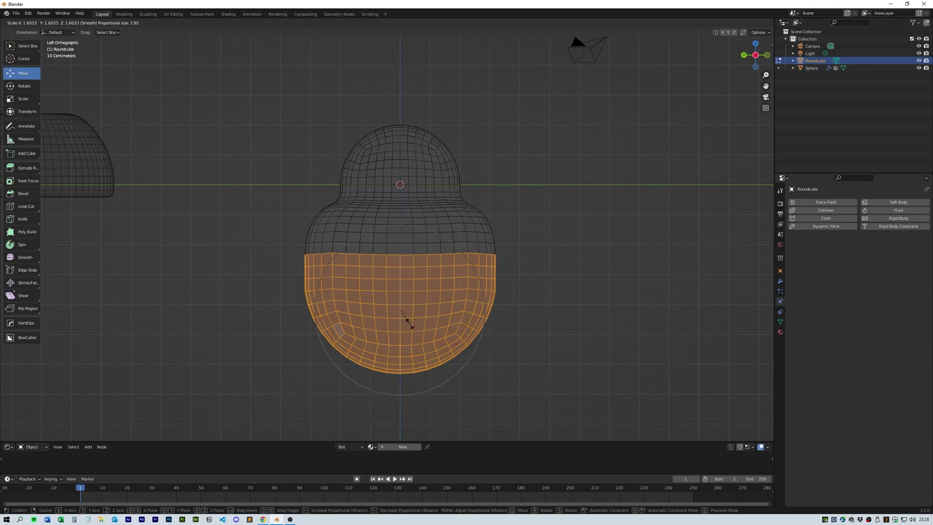
{"action": "left_click", "coordinate": [409, 323]}
{"action": "middle_click_drag", "start_coordinate": [527, 289], "coordinate": [549, 270]}
{"action": "left_click", "coordinate": [503, 307]}
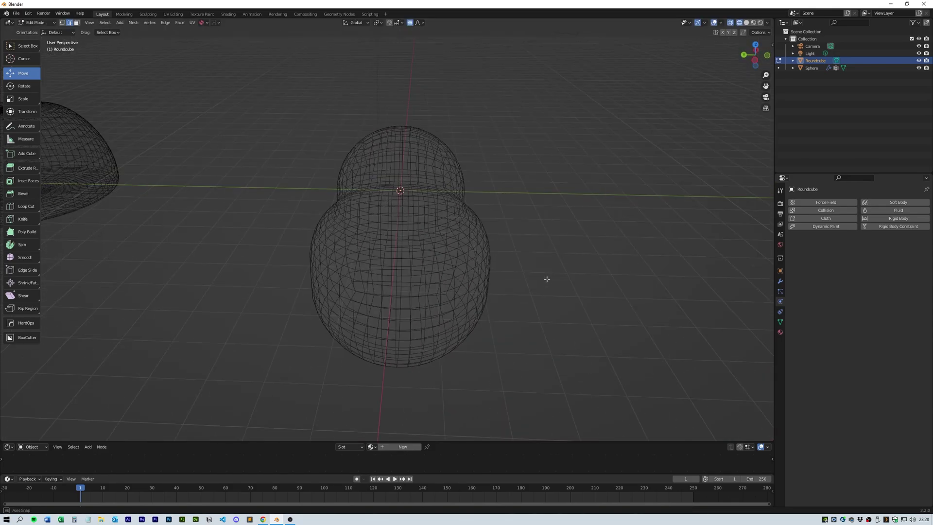
Step: Select the edge paths that divide the two-lobed round-cube body into large panels on its front, sides, top and underside
{"action": "scroll", "coordinate": [547, 279], "scroll_direction": "up", "scroll_amount": 4}
{"action": "middle_click_drag", "start_coordinate": [604, 158], "coordinate": [288, 91]}
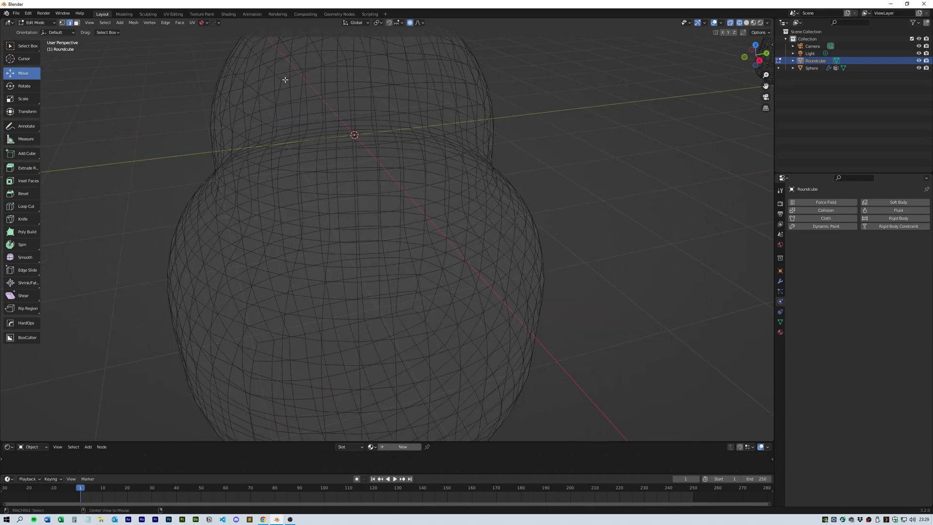
{"action": "middle_click_drag", "start_coordinate": [284, 79], "coordinate": [440, 88]}
{"action": "scroll", "coordinate": [481, 177], "scroll_direction": "down", "scroll_amount": 3}
{"action": "middle_click_drag", "start_coordinate": [481, 177], "coordinate": [411, 235]}
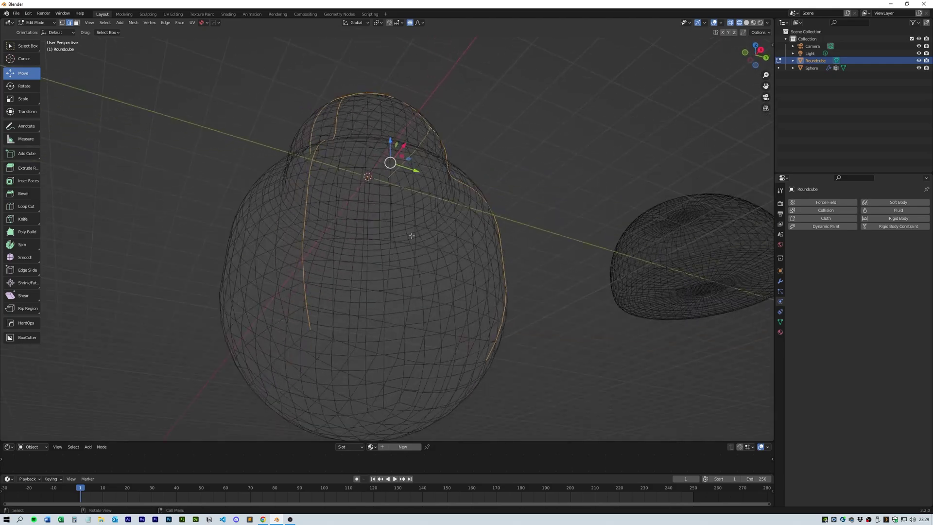
{"action": "middle_click_drag", "start_coordinate": [358, 346], "coordinate": [399, 342]}
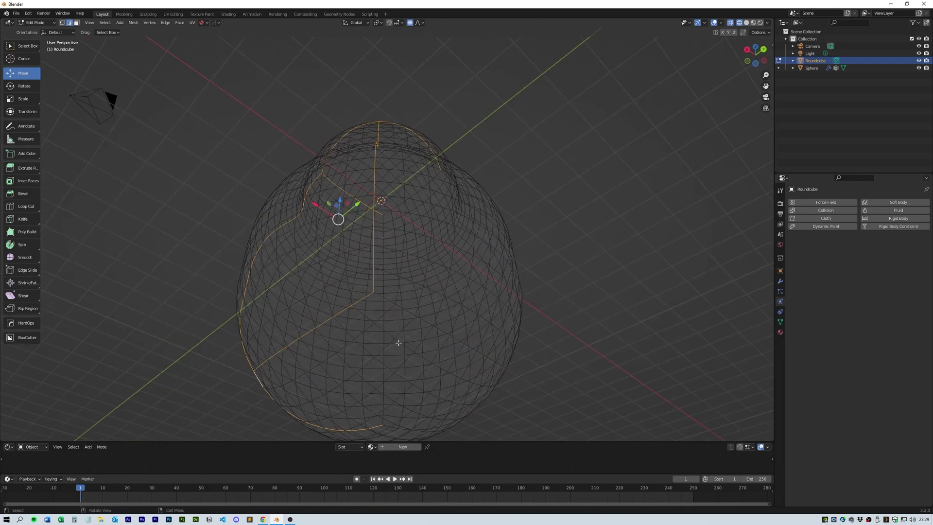
{"action": "middle_click_drag", "start_coordinate": [379, 297], "coordinate": [413, 332]}
{"action": "middle_click_drag", "start_coordinate": [470, 310], "coordinate": [512, 311]}
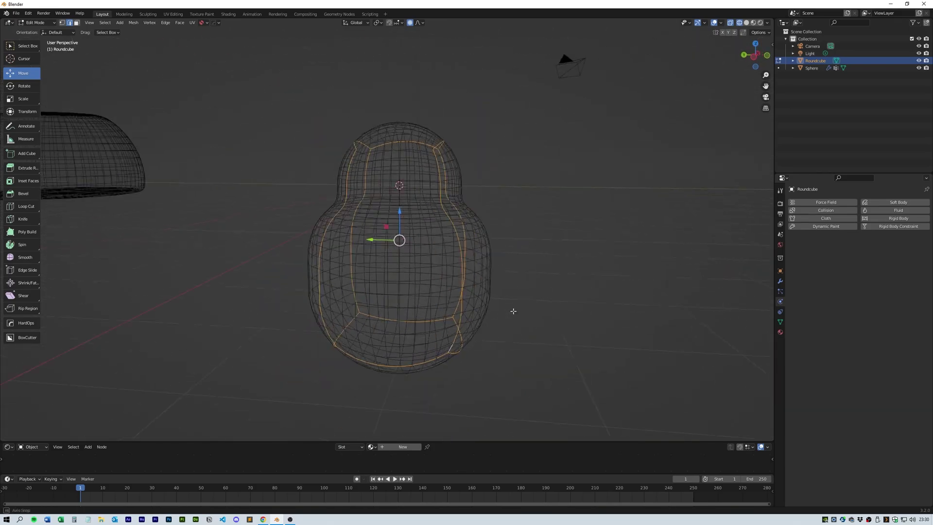
{"action": "middle_click_drag", "start_coordinate": [615, 300], "coordinate": [562, 308]}
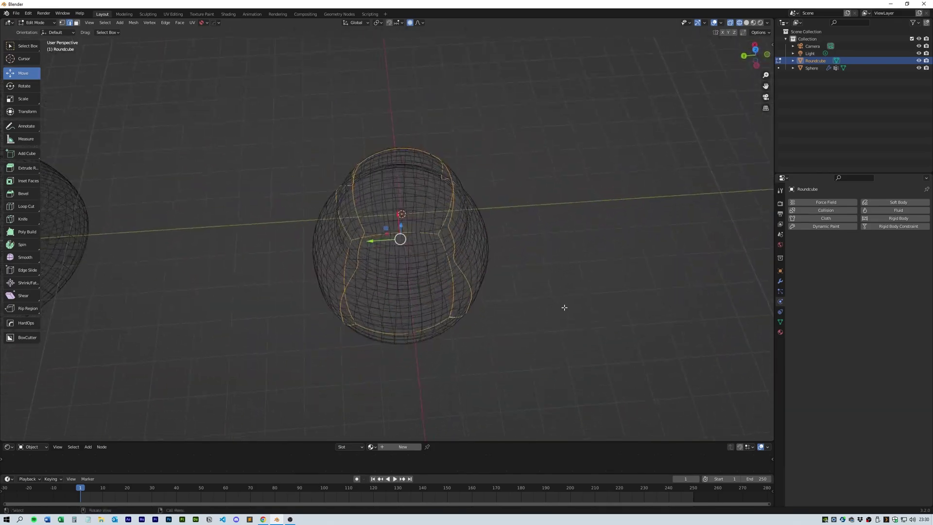
{"action": "scroll", "coordinate": [360, 237], "scroll_direction": "up", "scroll_amount": 5}
{"action": "scroll", "coordinate": [415, 261], "scroll_direction": "down", "scroll_amount": 2}
{"action": "middle_click_drag", "start_coordinate": [415, 261], "coordinate": [464, 236]}
{"action": "scroll", "coordinate": [396, 220], "scroll_direction": "down", "scroll_amount": 1}
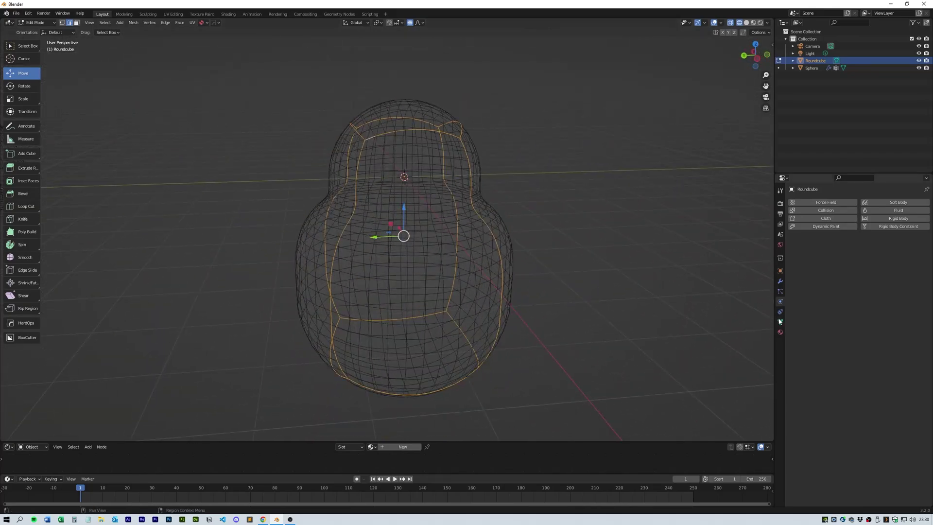
Step: Assign the selected panel edges to a new vertex group named Pin and return to Object Mode with solid shading
{"action": "left_click", "coordinate": [779, 322]}
{"action": "left_click", "coordinate": [923, 225]}
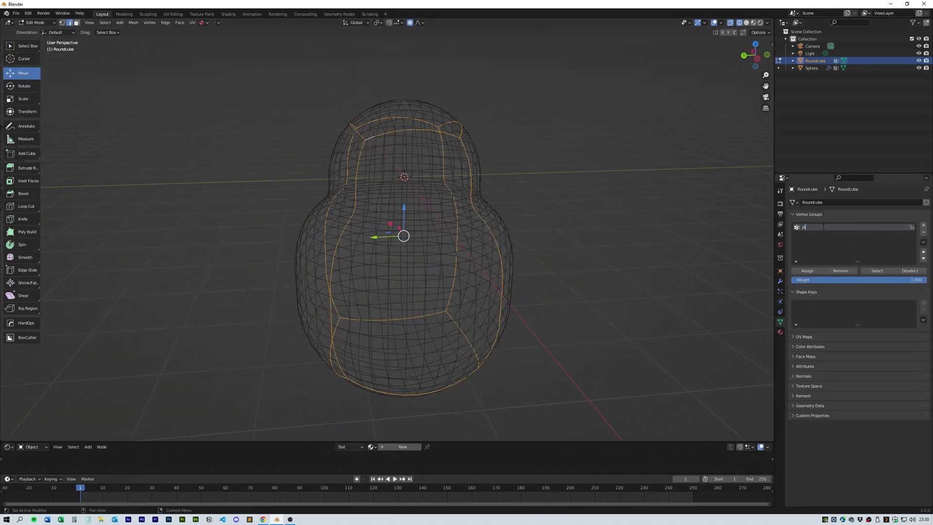
{"action": "left_click", "coordinate": [811, 272]}
{"action": "key", "text": "alt+a"}
{"action": "mouse_move", "coordinate": [616, 253]}
{"action": "middle_mouse_down"}
{"action": "mouse_move", "coordinate": [541, 244]}
{"action": "mouse_move", "coordinate": [571, 249]}
{"action": "middle_mouse_up"}
{"action": "left_click", "coordinate": [558, 203]}
{"action": "scroll", "coordinate": [549, 250], "scroll_direction": "down", "scroll_amount": 3}
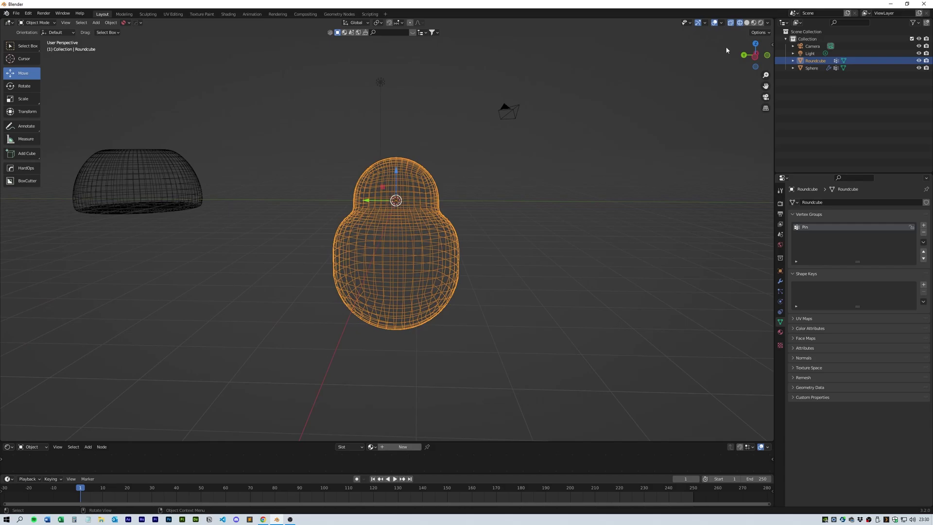
{"action": "left_click", "coordinate": [746, 23]}
{"action": "scroll", "coordinate": [560, 232], "scroll_direction": "down", "scroll_amount": 2}
{"action": "scroll", "coordinate": [565, 237], "scroll_direction": "up", "scroll_amount": 2}
Step: Add cloth physics to the body with 10 quality steps, pressure 0.6, pin group Pin, shrinking factor -0.212 and collision quality 10
{"action": "left_click", "coordinate": [780, 300]}
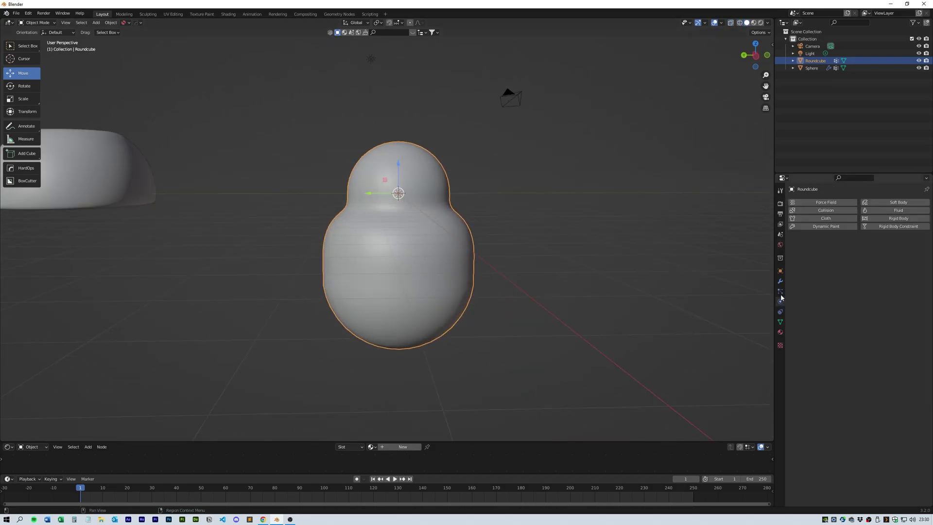
{"action": "left_click", "coordinate": [832, 219]}
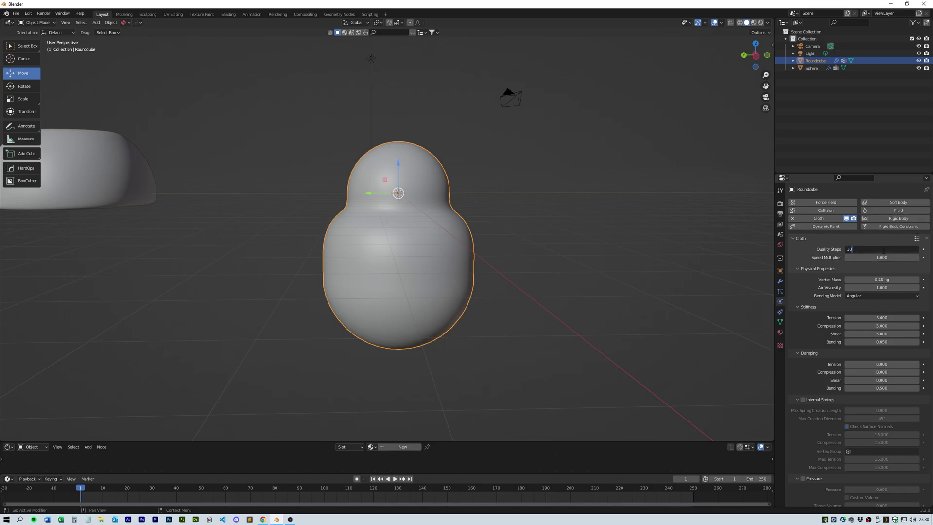
{"action": "scroll", "coordinate": [826, 306], "scroll_direction": "down", "scroll_amount": 6}
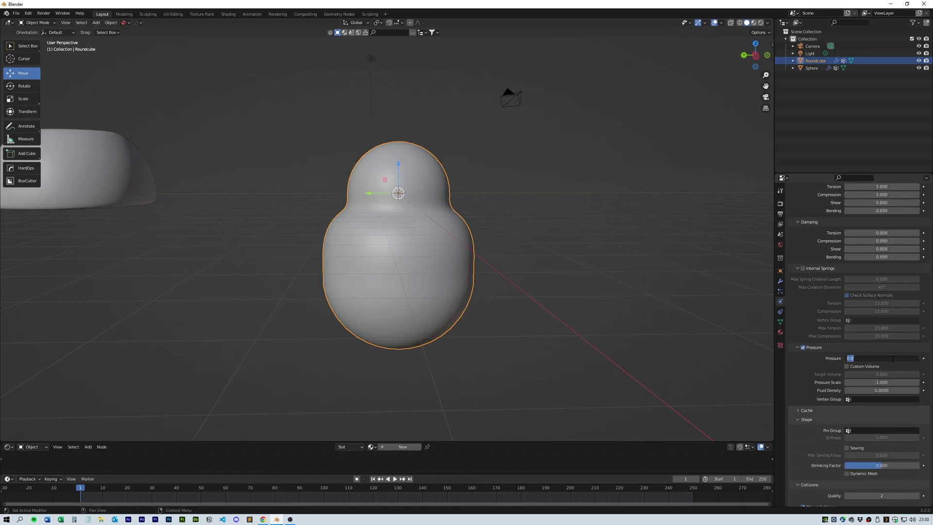
{"action": "key", "text": "Return"}
{"action": "scroll", "coordinate": [810, 378], "scroll_direction": "down", "scroll_amount": 3}
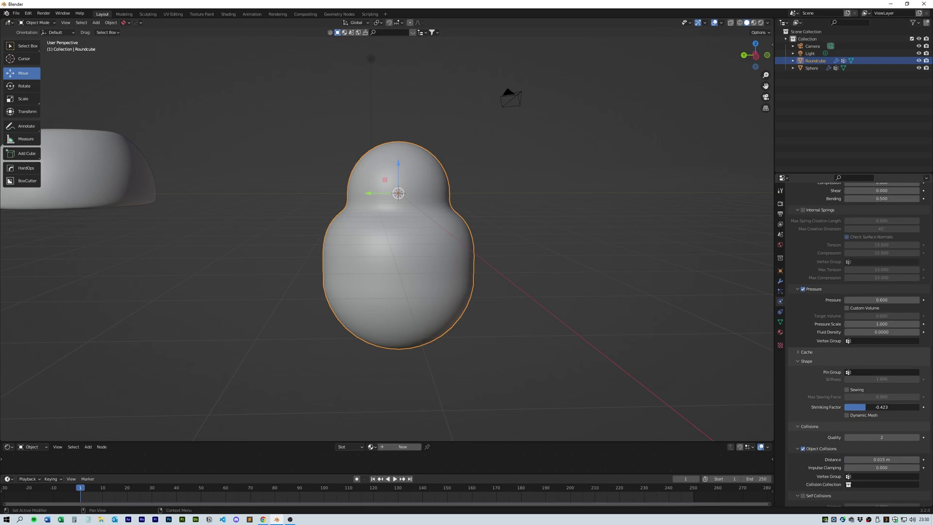
{"action": "scroll", "coordinate": [807, 403], "scroll_direction": "down", "scroll_amount": 2}
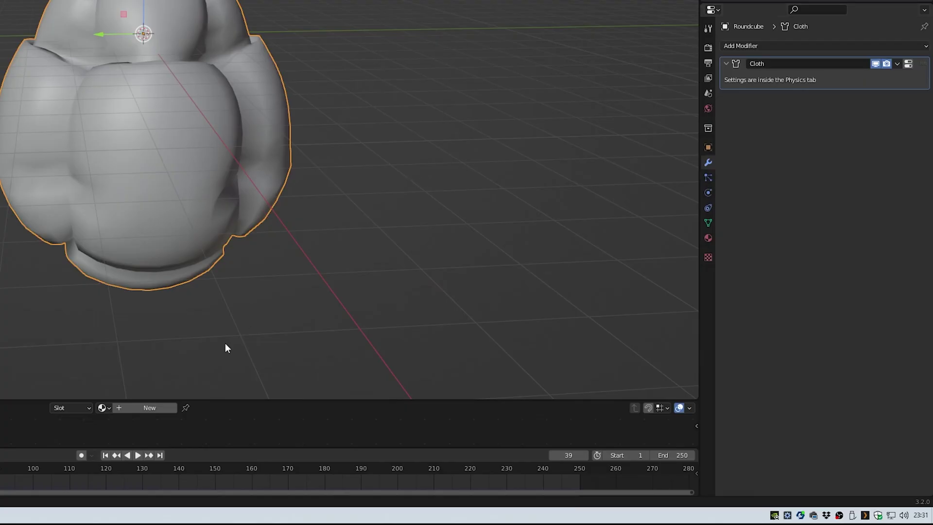
Step: Add a one-level Subdivision modifier above Cloth and a second one-level Subdivision below it, hidden in the viewport
{"action": "left_click", "coordinate": [828, 202]}
{"action": "left_click", "coordinate": [734, 243]}
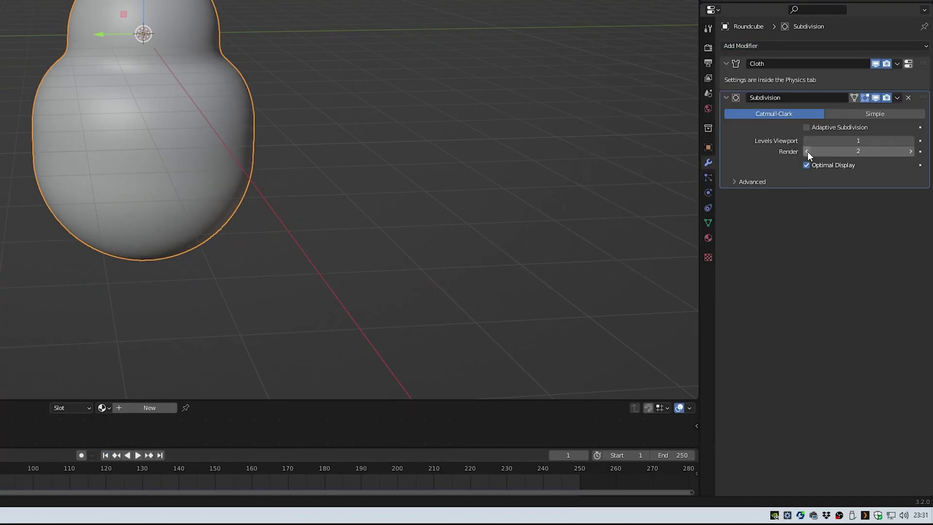
{"action": "left_click_drag", "start_coordinate": [923, 99], "coordinate": [918, 58]}
{"action": "left_click", "coordinate": [748, 46]}
{"action": "left_click", "coordinate": [728, 230]}
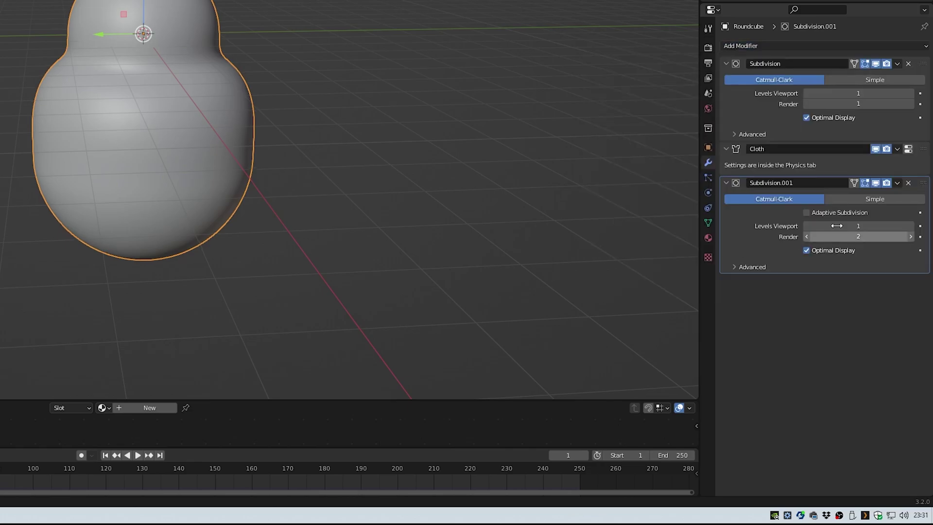
{"action": "left_click", "coordinate": [726, 63]}
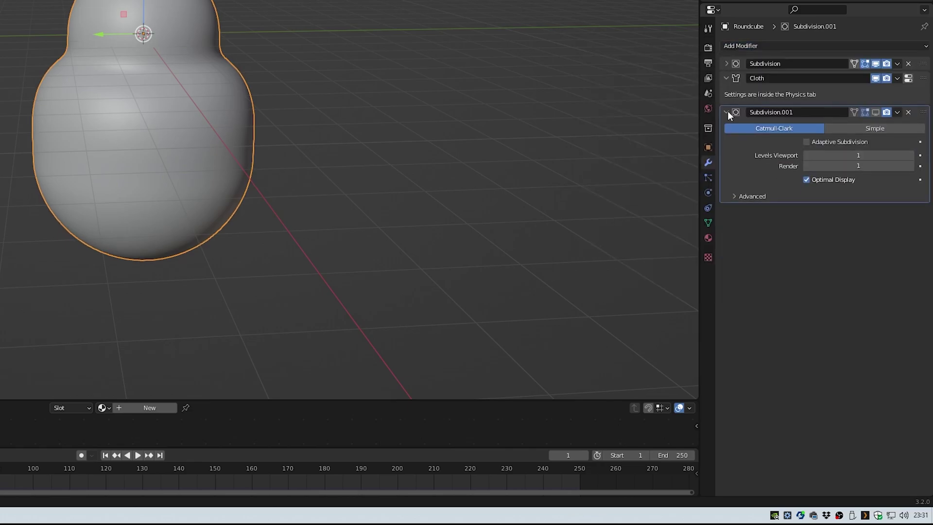
{"action": "left_click", "coordinate": [726, 112]}
Step: Play the cloth simulation on the round-cube body and inspect the inflated panels from several angles
{"action": "left_click", "coordinate": [138, 455]}
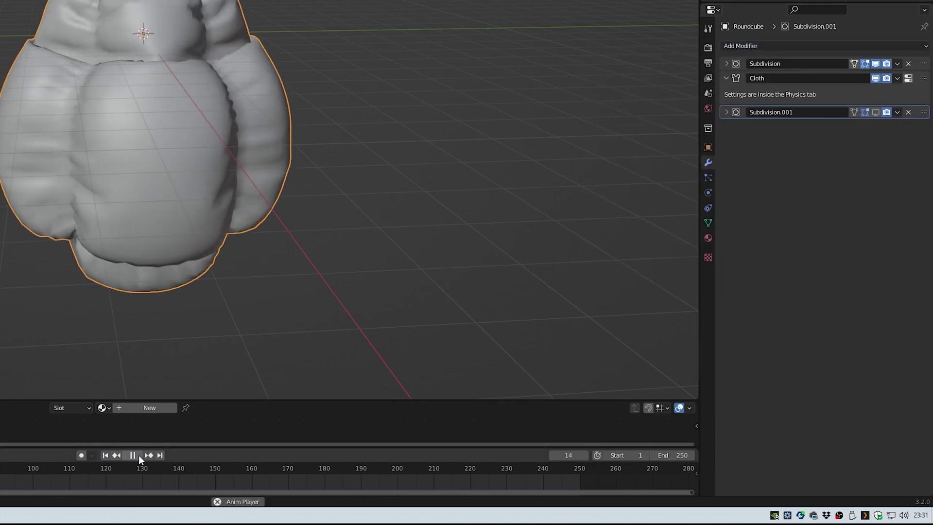
{"action": "left_click", "coordinate": [133, 455]}
{"action": "middle_click_drag", "start_coordinate": [199, 230], "coordinate": [164, 223]}
{"action": "left_click", "coordinate": [393, 479]}
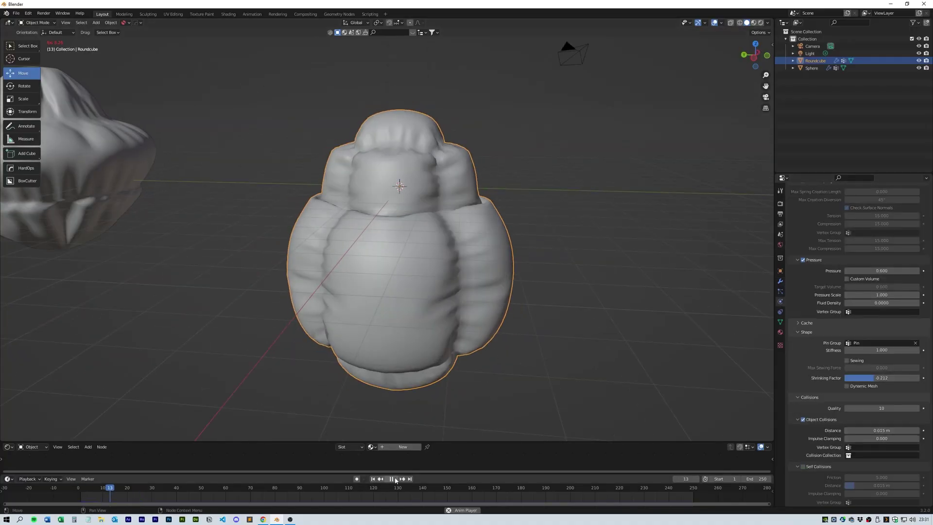
{"action": "left_click", "coordinate": [394, 479]}
{"action": "middle_click_drag", "start_coordinate": [417, 243], "coordinate": [502, 284]}
{"action": "middle_click_drag", "start_coordinate": [502, 284], "coordinate": [399, 272]}
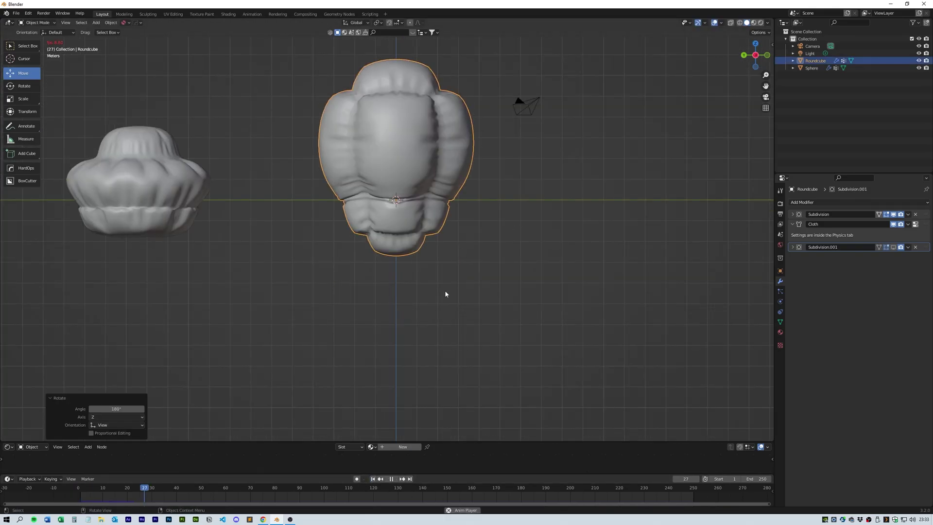
{"action": "left_click", "coordinate": [394, 479]}
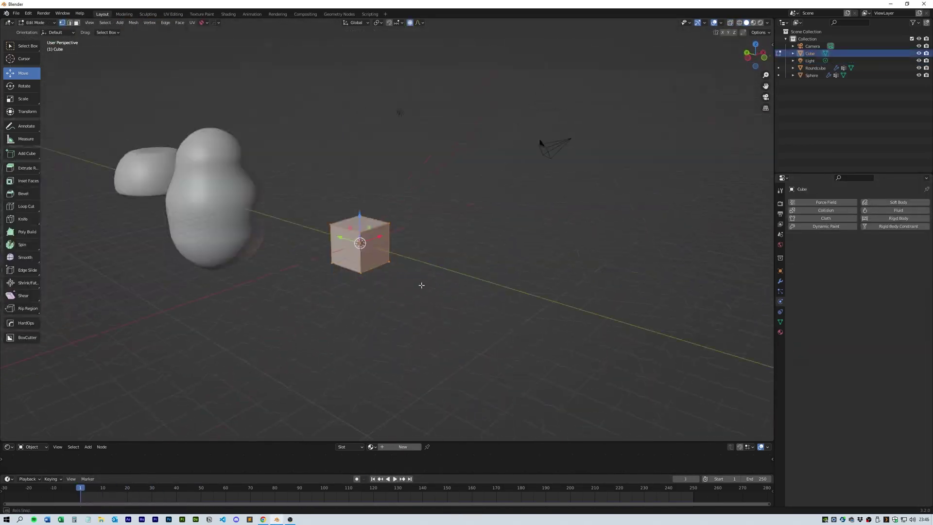
Step: Add a Subdivision modifier with two viewport levels to the hollow cube frame
{"action": "middle_click_drag", "start_coordinate": [421, 285], "coordinate": [395, 267]}
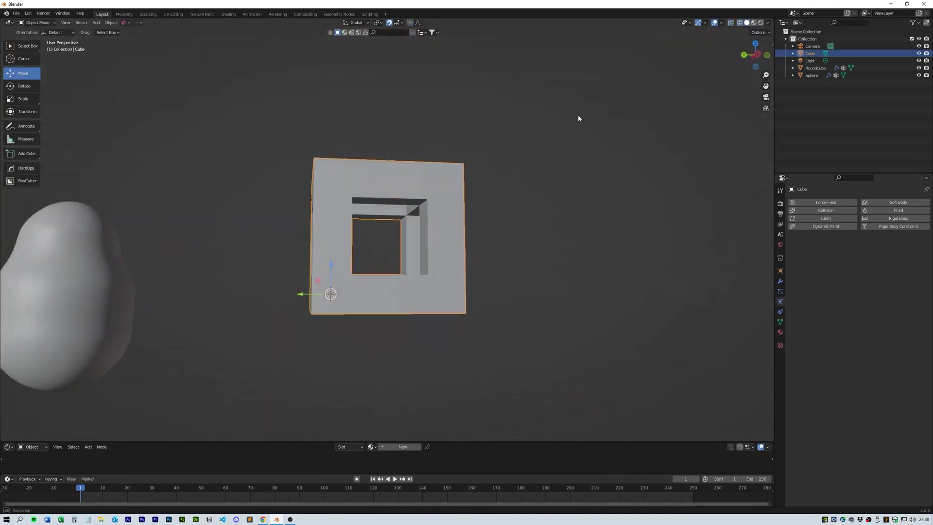
{"action": "middle_click_drag", "start_coordinate": [578, 118], "coordinate": [557, 195]}
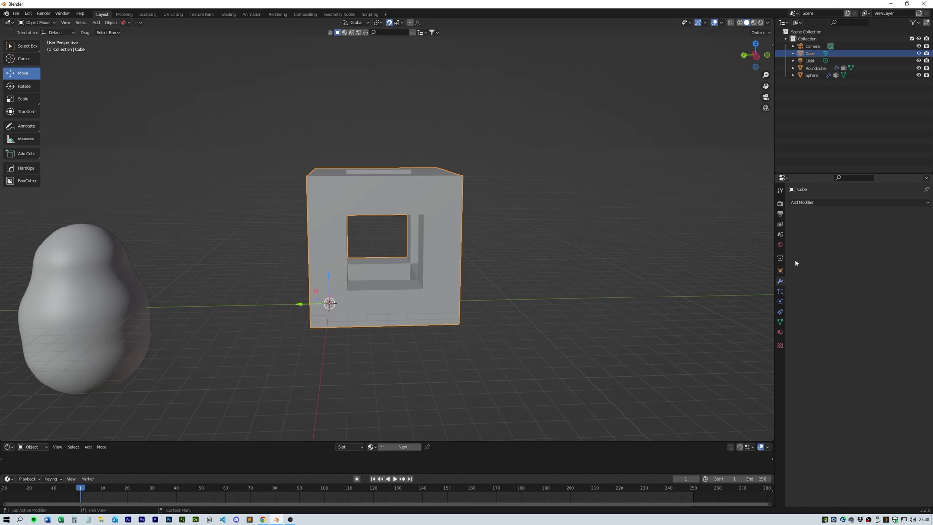
{"action": "left_click", "coordinate": [810, 203]}
{"action": "left_click", "coordinate": [804, 335]}
{"action": "scroll", "coordinate": [549, 272], "scroll_direction": "up", "scroll_amount": 3}
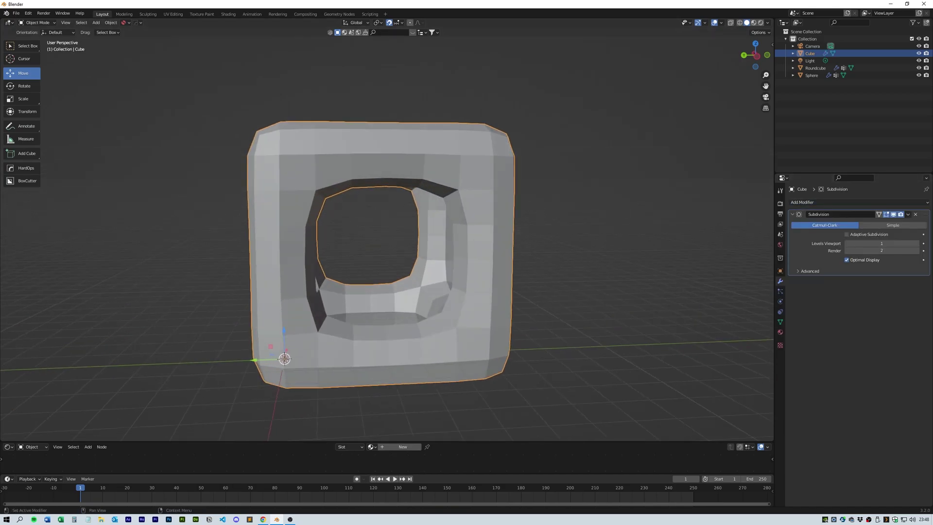
{"action": "middle_click_drag", "start_coordinate": [549, 272], "coordinate": [613, 266]}
{"action": "scroll", "coordinate": [614, 266], "scroll_direction": "down", "scroll_amount": 3}
{"action": "middle_click_drag", "start_coordinate": [466, 327], "coordinate": [546, 314]}
{"action": "scroll", "coordinate": [462, 302], "scroll_direction": "up", "scroll_amount": 2}
{"action": "scroll", "coordinate": [478, 317], "scroll_direction": "down", "scroll_amount": 1}
Step: Shrink the entire frame mesh inward along its normals by about 0.54 m and return to Object Mode
{"action": "key", "text": "Tab"}
{"action": "key", "text": "a"}
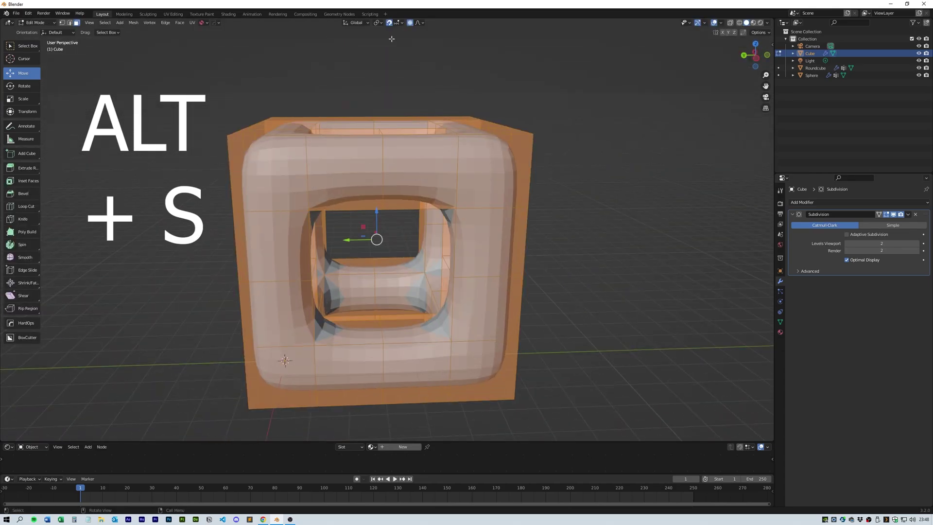
{"action": "key", "text": "alt+s"}
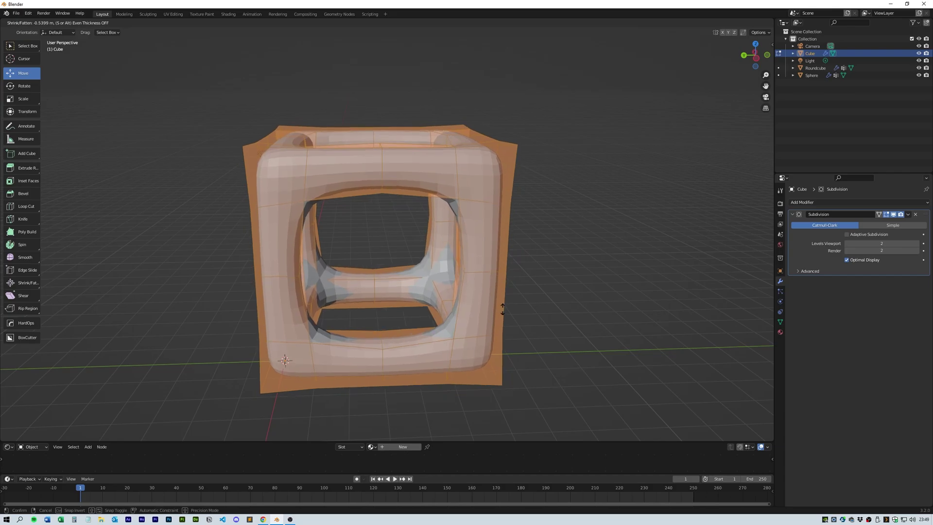
{"action": "left_click", "coordinate": [500, 309]}
{"action": "middle_click_drag", "start_coordinate": [501, 309], "coordinate": [440, 277]}
{"action": "scroll", "coordinate": [510, 323], "scroll_direction": "down", "scroll_amount": 3}
{"action": "left_click", "coordinate": [494, 276]}
{"action": "key", "text": "Tab"}
{"action": "scroll", "coordinate": [491, 276], "scroll_direction": "down", "scroll_amount": 3}
Step: Move the cube frame about 4.37 m along X and set its origin to its geometry
{"action": "left_click", "coordinate": [368, 295]}
{"action": "left_click", "coordinate": [357, 271]}
{"action": "middle_click_drag", "start_coordinate": [369, 272], "coordinate": [399, 311]}
{"action": "left_click_drag", "start_coordinate": [350, 264], "coordinate": [340, 277]}
{"action": "middle_click_drag", "start_coordinate": [340, 277], "coordinate": [311, 238]}
{"action": "left_click", "coordinate": [111, 22]}
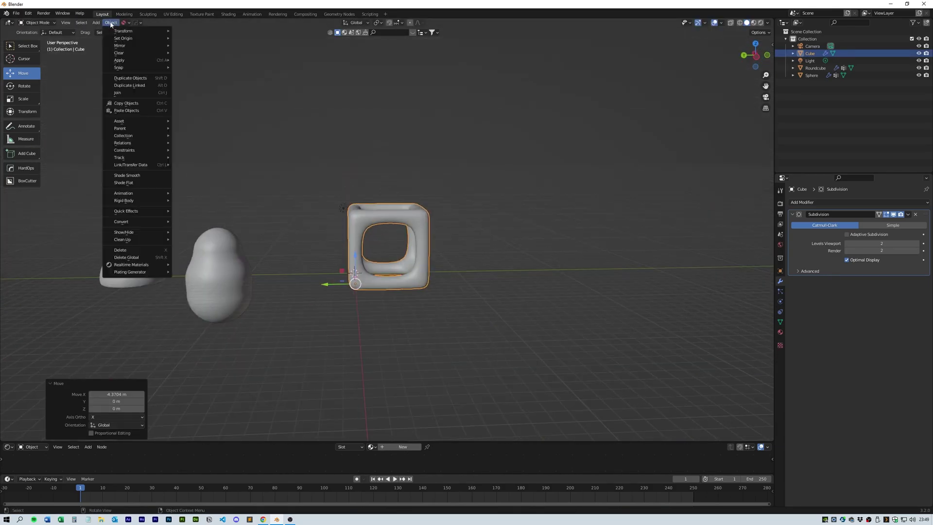
{"action": "left_click", "coordinate": [194, 47]}
Step: Reposition the cube frame beside the other shapes and scale it up uniformly
{"action": "key", "text": "g"}
{"action": "left_click", "coordinate": [371, 230]}
{"action": "scroll", "coordinate": [439, 281], "scroll_direction": "up", "scroll_amount": 2}
{"action": "key", "text": "s"}
{"action": "middle_click_drag", "start_coordinate": [459, 272], "coordinate": [649, 225]}
{"action": "key", "text": "s"}
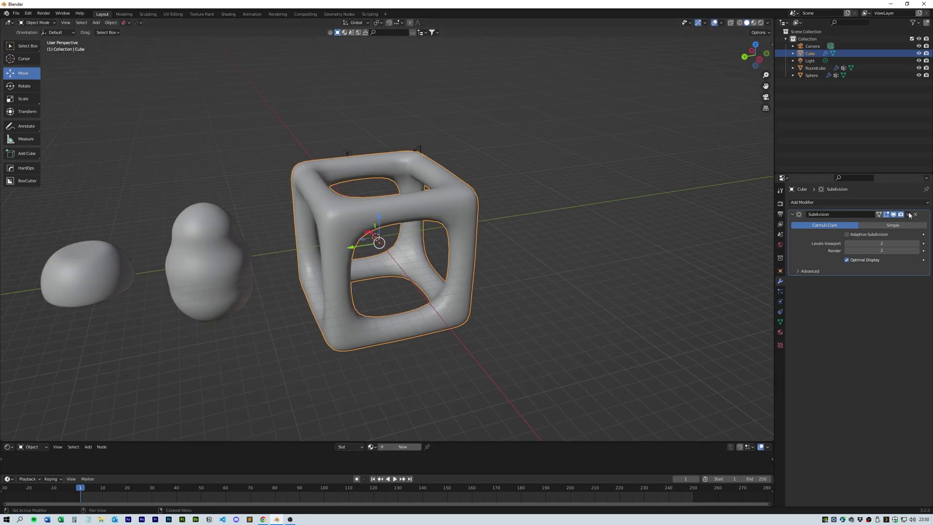
Step: Apply the frame's Subdivision modifier and select the edge loops running along its outer corners in Edit Mode
{"action": "left_click", "coordinate": [877, 223]}
{"action": "left_click", "coordinate": [452, 215]}
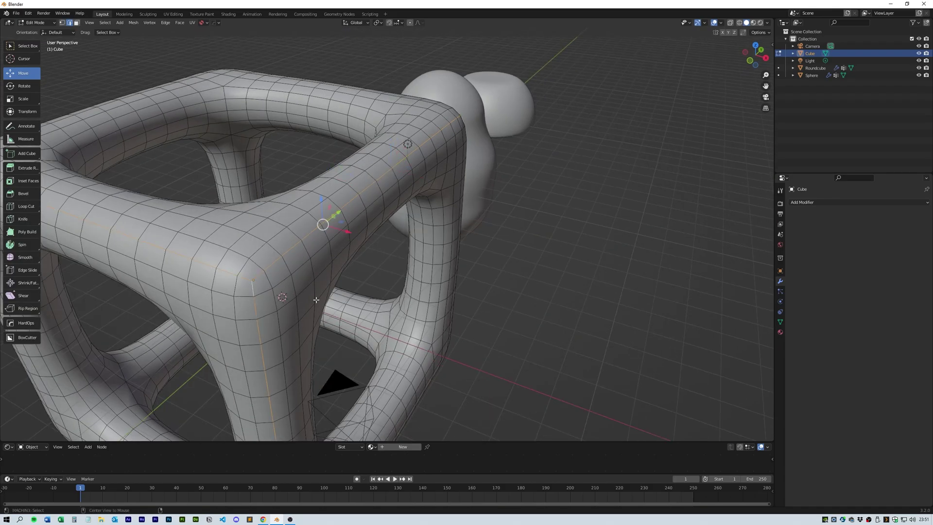
{"action": "middle_click_drag", "start_coordinate": [316, 300], "coordinate": [542, 391]}
Step: Assign the selected frame edges to a new vertex group named Pin and return to Object Mode
{"action": "left_click", "coordinate": [780, 321]}
{"action": "left_click", "coordinate": [923, 226]}
{"action": "double_click", "coordinate": [823, 226]}
{"action": "type", "text": "pin"}
{"action": "key", "text": "Return"}
{"action": "left_click", "coordinate": [807, 270]}
{"action": "middle_click_drag", "start_coordinate": [544, 272], "coordinate": [516, 285]}
{"action": "key", "text": "Tab"}
{"action": "scroll", "coordinate": [517, 282], "scroll_direction": "down", "scroll_amount": 1}
{"action": "left_click", "coordinate": [780, 291]}
{"action": "middle_click_drag", "start_coordinate": [677, 311], "coordinate": [674, 319]}
Step: Add a new Subdivision modifier to the cube frame
{"action": "left_click", "coordinate": [780, 281]}
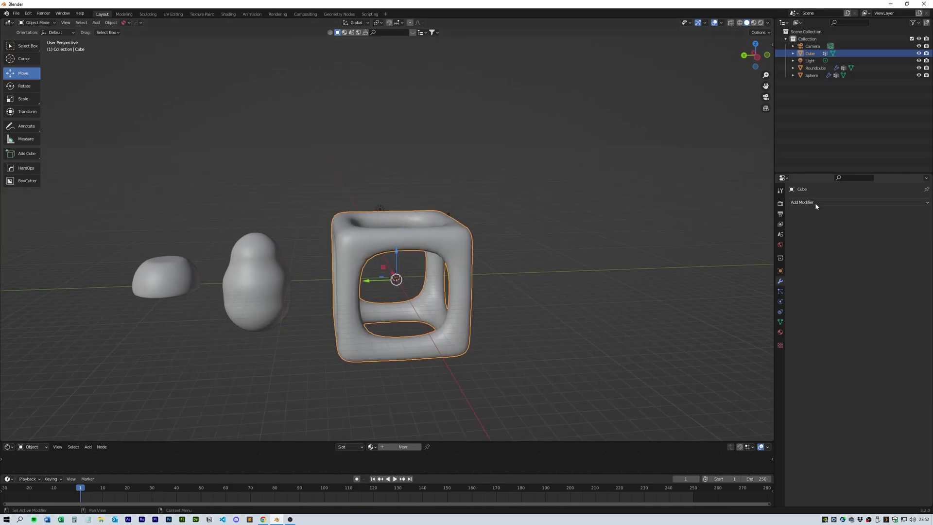
{"action": "left_click", "coordinate": [814, 203]}
{"action": "left_click", "coordinate": [799, 334]}
Step: Add Silk cloth physics to the frame with pin group Pin, shrinking factor -0.375, collision quality 10 and self collisions, and test the simulation
{"action": "left_click", "coordinate": [780, 301]}
{"action": "left_click", "coordinate": [821, 218]}
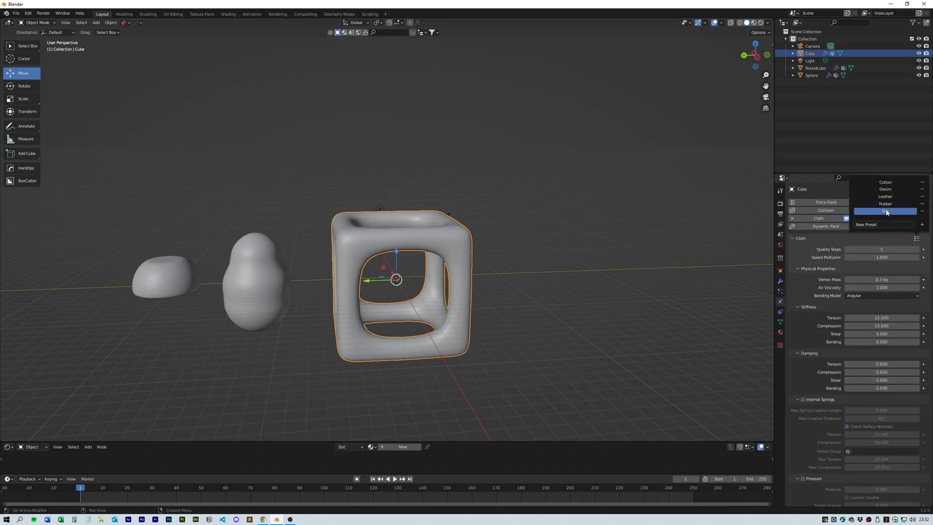
{"action": "scroll", "coordinate": [814, 281], "scroll_direction": "down", "scroll_amount": 15}
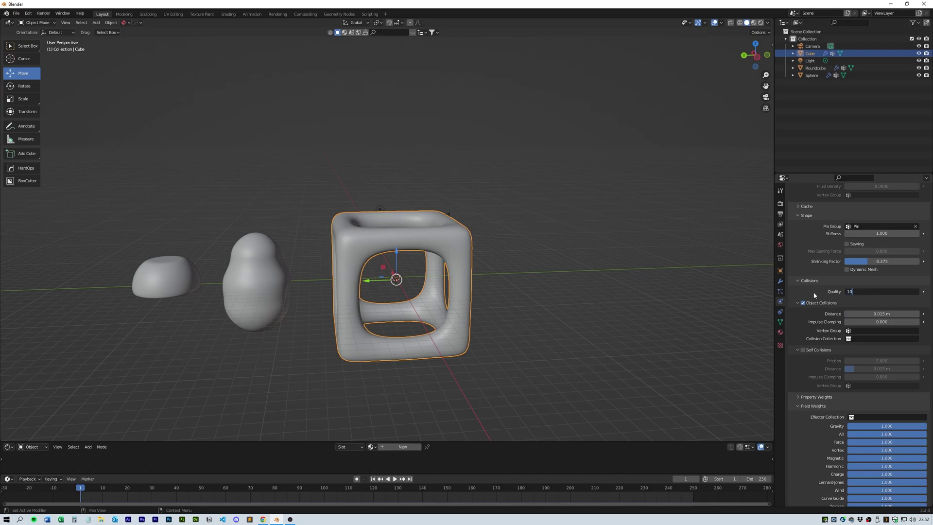
{"action": "key", "text": "space"}
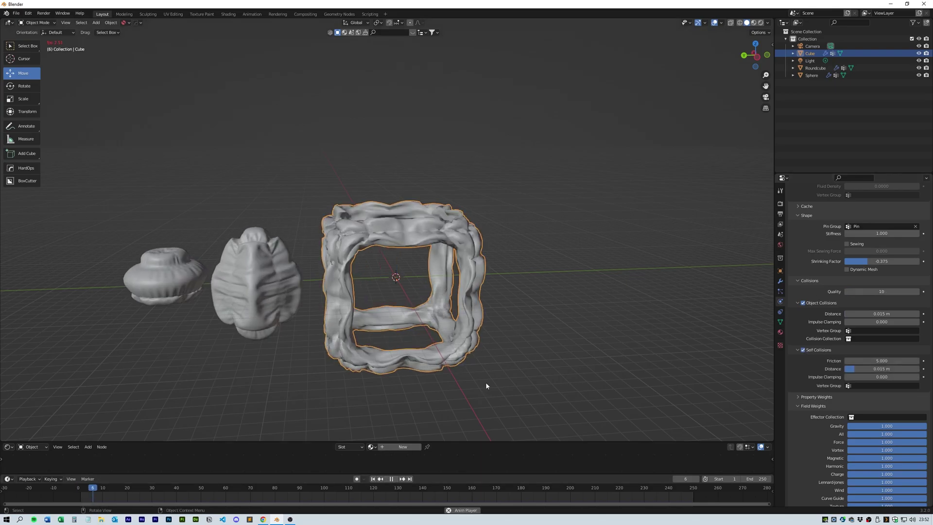
{"action": "key", "text": "Escape"}
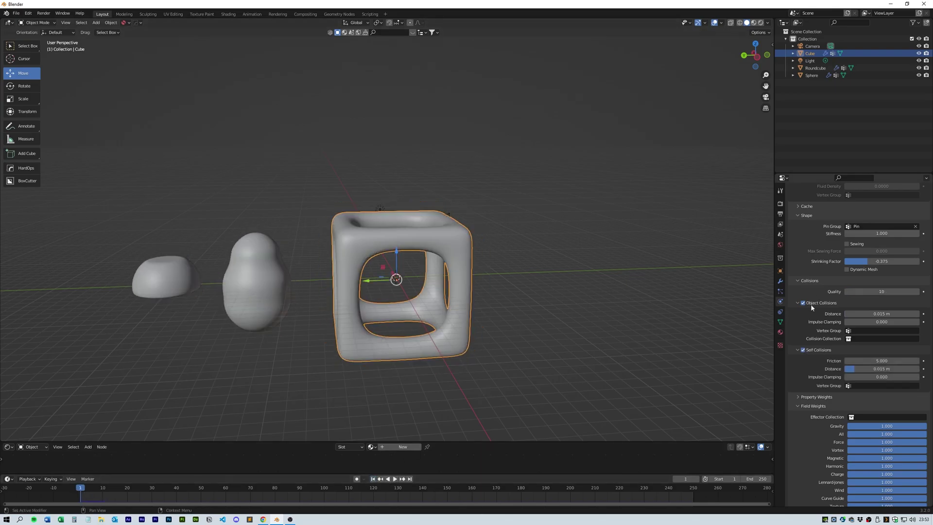
Step: Enable pressure in the frame's cloth settings and toggle the round-cube body's visibility in the viewport
{"action": "scroll", "coordinate": [811, 306], "scroll_direction": "up", "scroll_amount": 5}
{"action": "left_click", "coordinate": [803, 259]}
{"action": "left_click", "coordinate": [911, 68]}
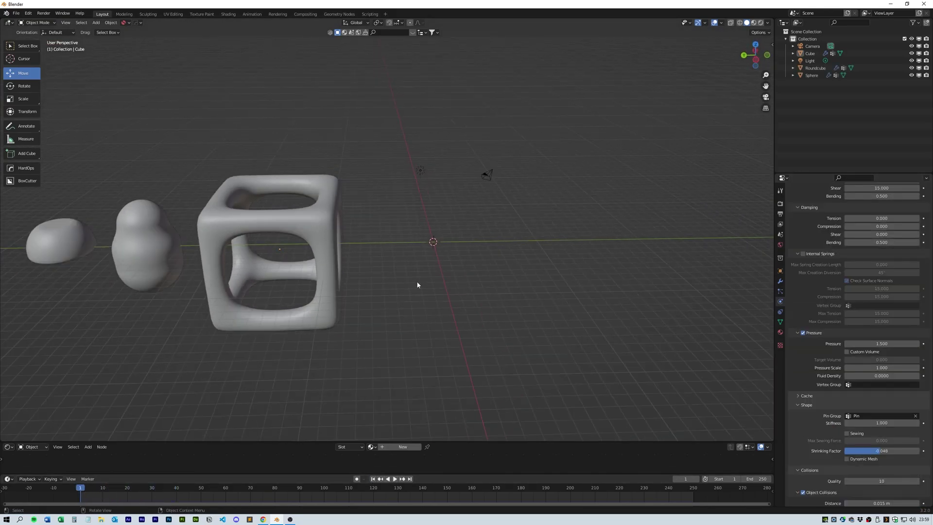
Step: Move the three cloth shapes farther away along Y and add a new 2 m cube at the world origin
{"action": "key", "text": "g"}
{"action": "key", "text": "y"}
{"action": "left_click", "coordinate": [139, 295]}
{"action": "left_click", "coordinate": [360, 302]}
{"action": "key", "text": "shift+a"}
{"action": "left_click", "coordinate": [470, 279]}
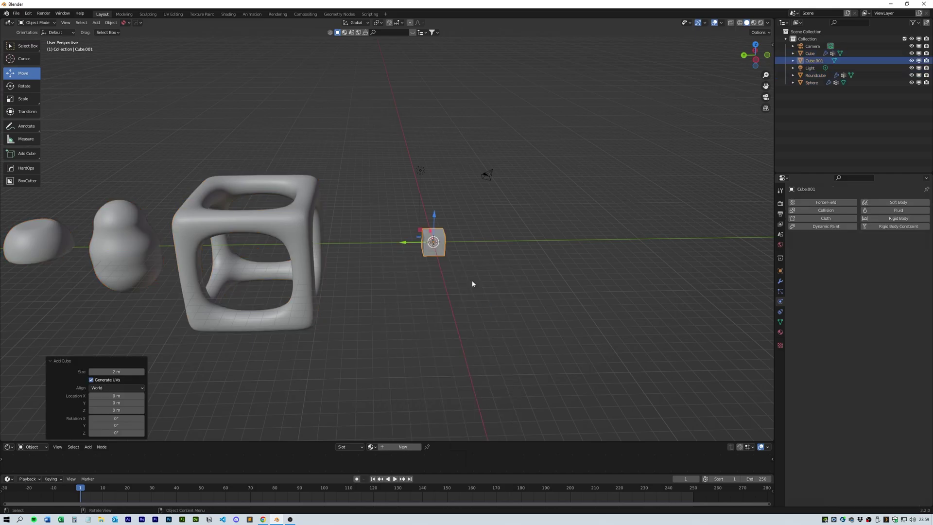
Step: Extrude the new cube's top, bottom and both Y-side faces outward into a plus-shaped body, and scale it by 0.792
{"action": "scroll", "coordinate": [472, 280], "scroll_direction": "up", "scroll_amount": 2}
{"action": "middle_click_drag", "start_coordinate": [475, 275], "coordinate": [363, 297], "text": "shift"}
{"action": "scroll", "coordinate": [441, 309], "scroll_direction": "up", "scroll_amount": 4}
{"action": "key", "text": "Tab"}
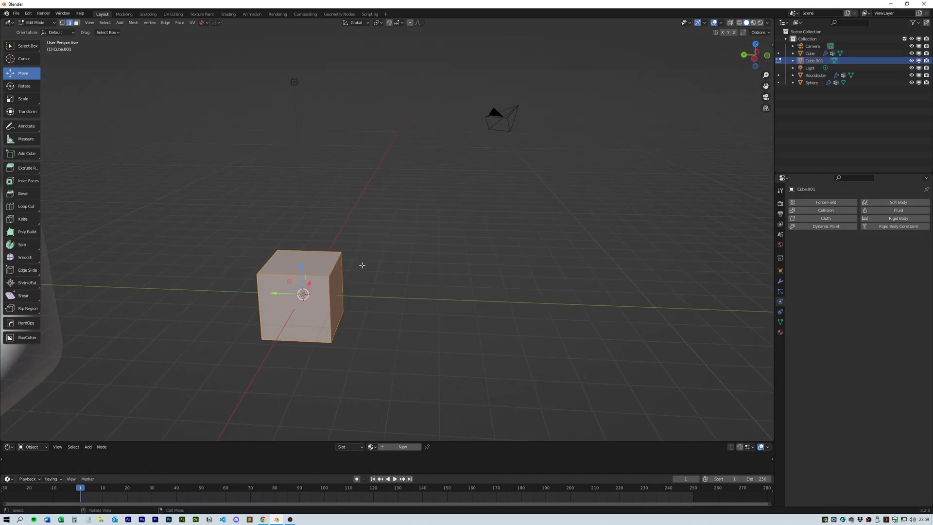
{"action": "left_click", "coordinate": [309, 263]}
{"action": "key", "text": "e"}
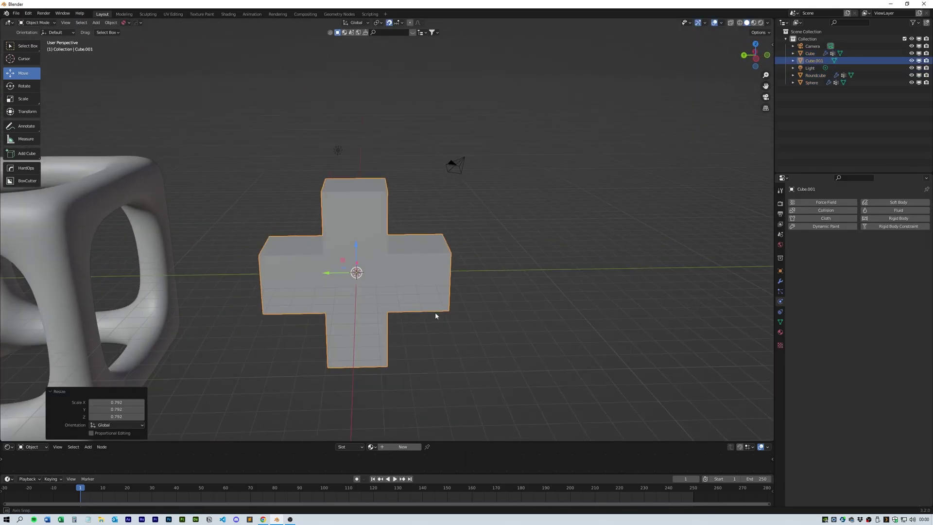
Step: Add a level 3 Subdivision modifier to the plus-shaped body and apply it
{"action": "key", "text": "ctrl+1"}
{"action": "key", "text": "ctrl+3"}
{"action": "scroll", "coordinate": [654, 274], "scroll_direction": "up", "scroll_amount": 5}
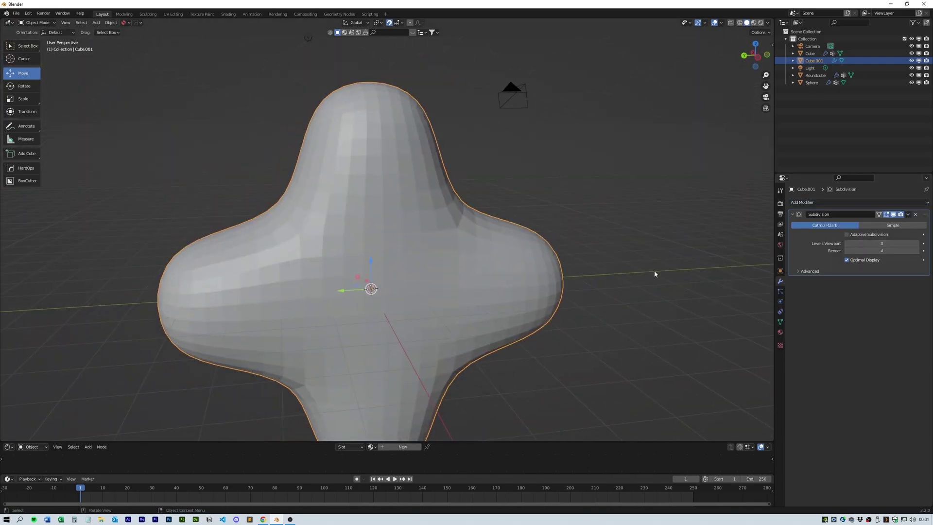
{"action": "scroll", "coordinate": [654, 274], "scroll_direction": "down", "scroll_amount": 3}
{"action": "middle_click_drag", "start_coordinate": [654, 274], "coordinate": [612, 333]}
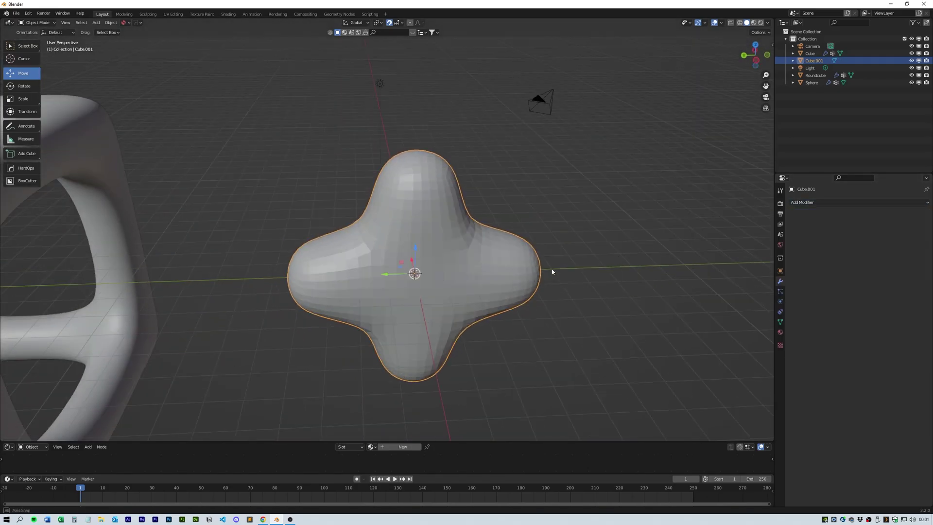
Step: Select the edge loops following the outline of the cross near its front and back sides in edge select mode
{"action": "scroll", "coordinate": [551, 271], "scroll_direction": "up", "scroll_amount": 1}
{"action": "key", "text": "Tab"}
{"action": "key", "text": "2"}
{"action": "left_click", "coordinate": [402, 178]}
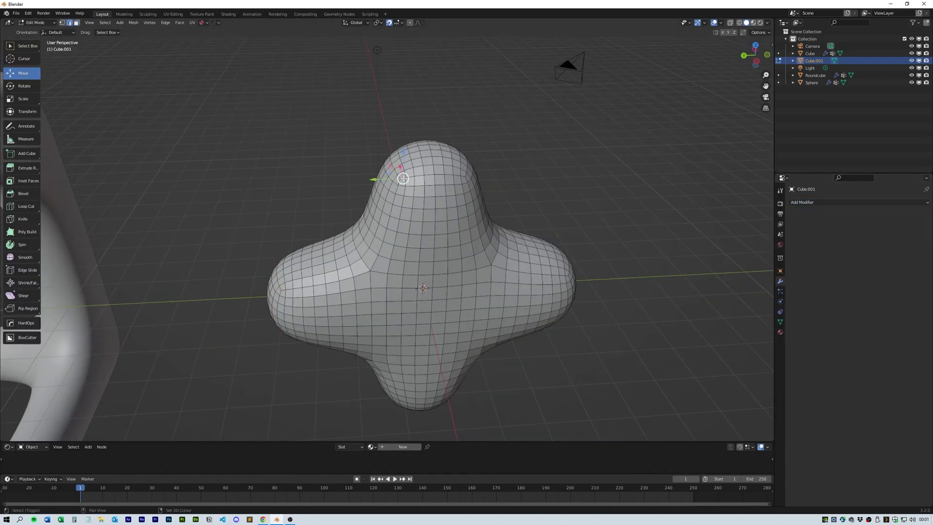
{"action": "middle_click_drag", "start_coordinate": [279, 293], "coordinate": [369, 252]}
{"action": "left_click", "coordinate": [756, 50]}
{"action": "left_click", "coordinate": [280, 274], "text": "ctrl"}
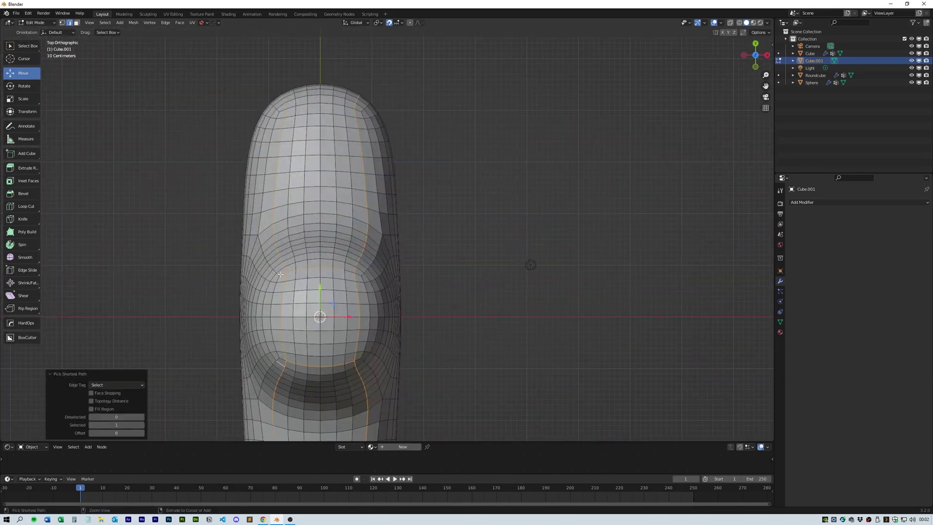
{"action": "middle_click_drag", "start_coordinate": [272, 270], "coordinate": [480, 265]}
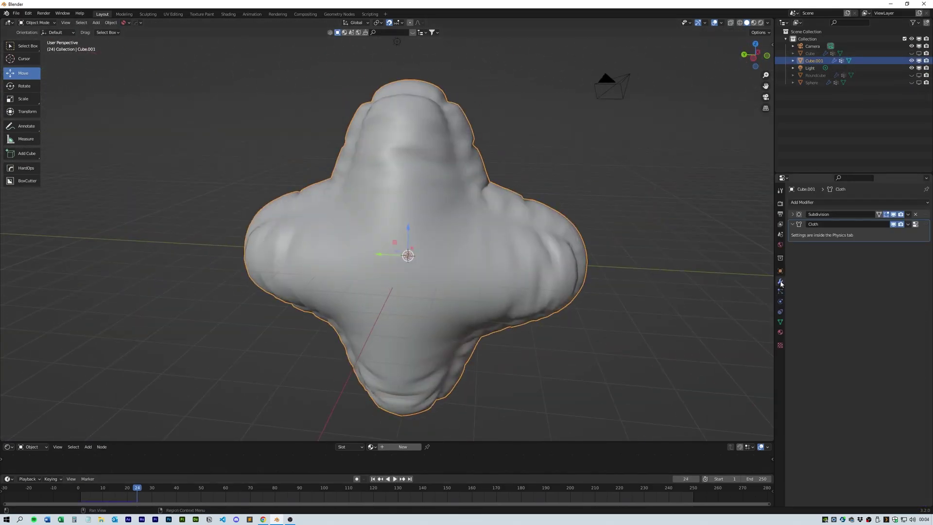
Step: Add a second Subdivision modifier after Cloth on the cross and lower its render level to 1
{"action": "left_click", "coordinate": [802, 202]}
{"action": "left_click", "coordinate": [777, 305]}
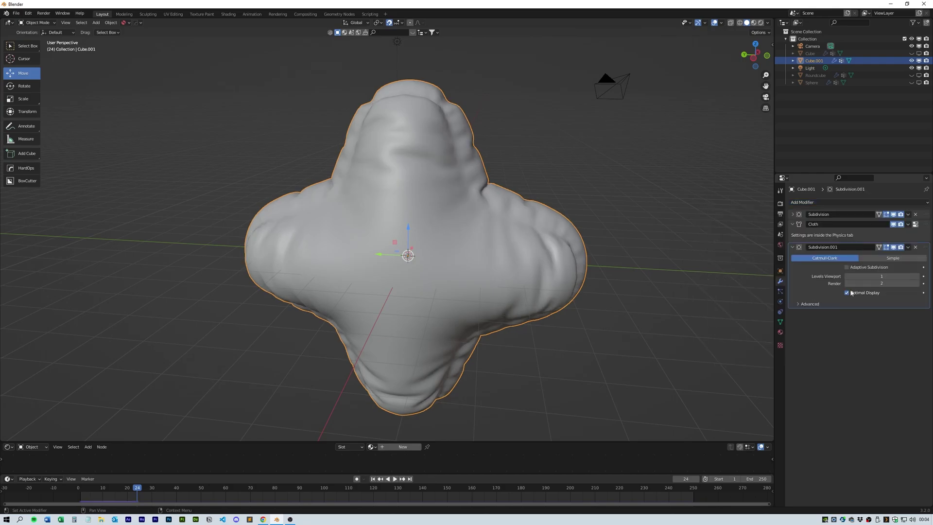
{"action": "left_click", "coordinate": [846, 283]}
{"action": "scroll", "coordinate": [660, 313], "scroll_direction": "down", "scroll_amount": 4}
{"action": "middle_click_drag", "start_coordinate": [660, 313], "coordinate": [491, 258]}
{"action": "scroll", "coordinate": [666, 308], "scroll_direction": "up", "scroll_amount": 4}
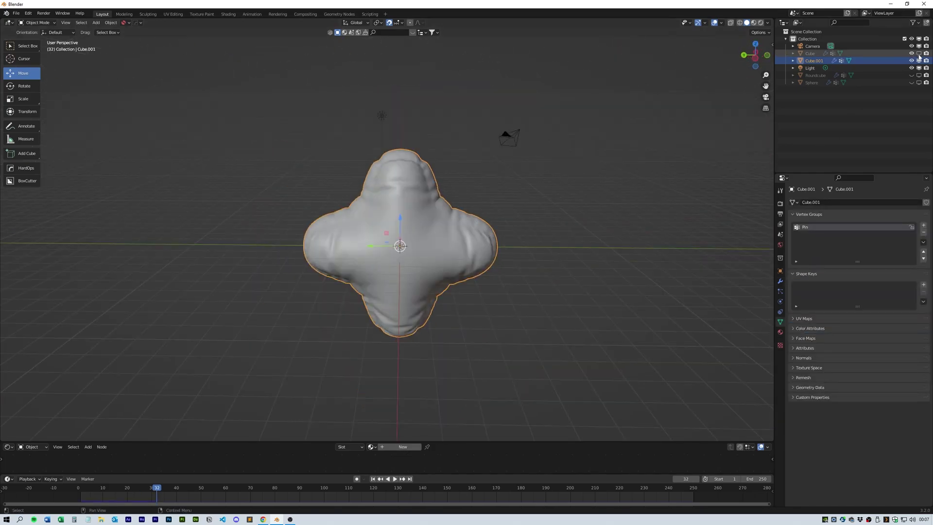
Step: Show the hidden shapes in the viewport again and place a duplicate of the dome 9 m along Y
{"action": "left_click", "coordinate": [918, 53]}
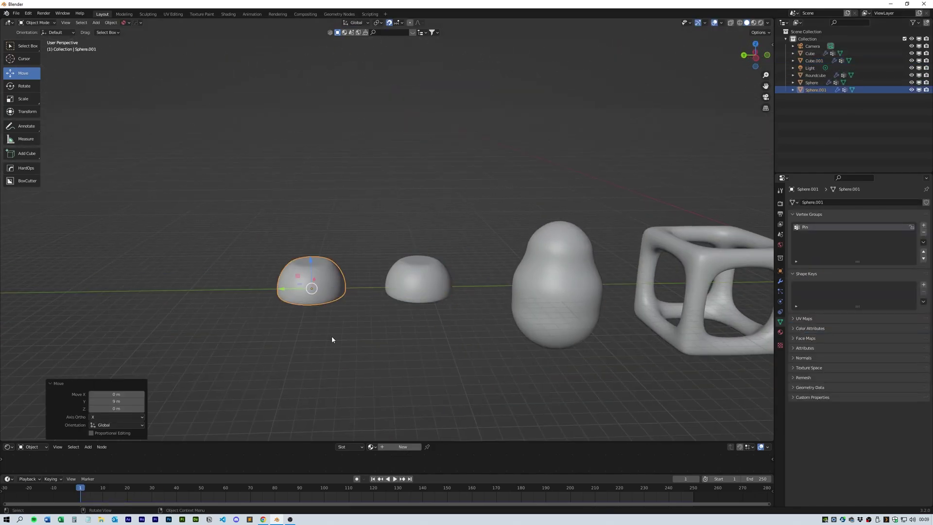
Step: Extend the duplicate dome's base 1 m down along Z and box-select the edge loop just above its bottom
{"action": "key", "text": "Tab"}
{"action": "middle_click_drag", "start_coordinate": [344, 285], "coordinate": [548, 260], "text": "shift"}
{"action": "key", "text": "g"}
{"action": "key", "text": "z"}
{"action": "key", "text": "minus"}
{"action": "key", "text": "1"}
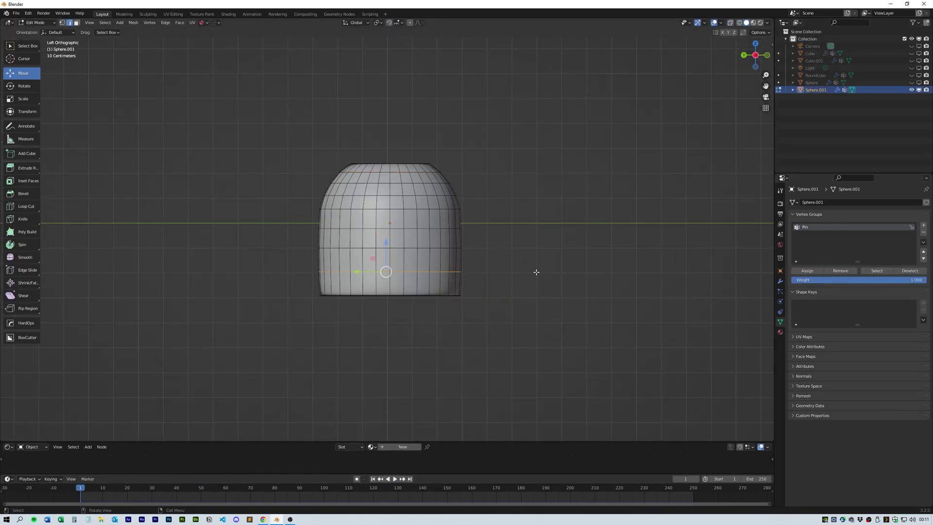
{"action": "left_click_drag", "start_coordinate": [276, 252], "coordinate": [475, 276]}
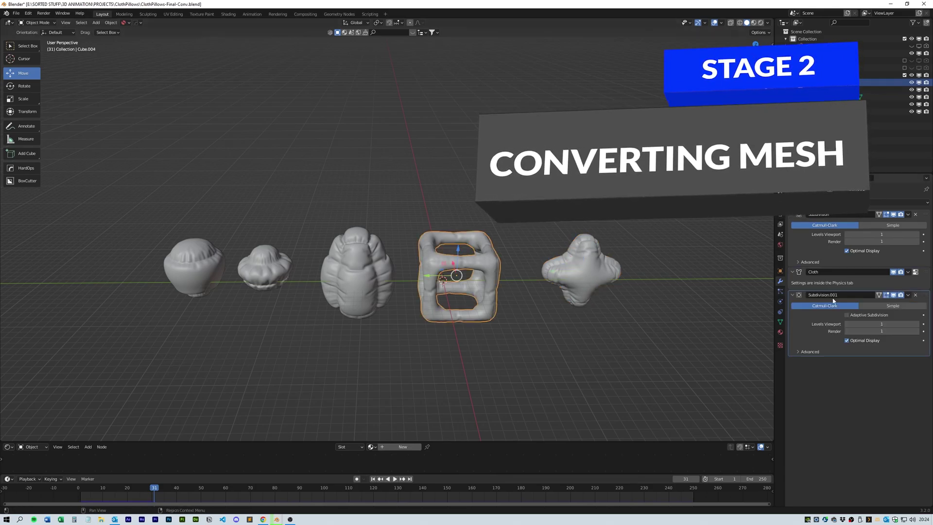
Step: Remove the second Subdivision modifier below Cloth from the cube frame, the round-cube body and the domes
{"action": "left_click", "coordinate": [915, 295]}
{"action": "left_click", "coordinate": [360, 275]}
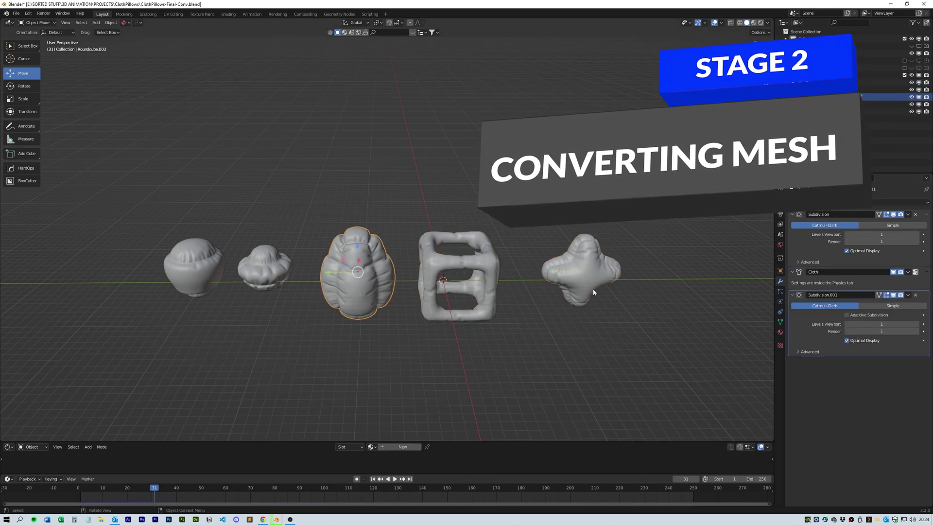
{"action": "left_click", "coordinate": [915, 295]}
{"action": "left_click", "coordinate": [268, 277]}
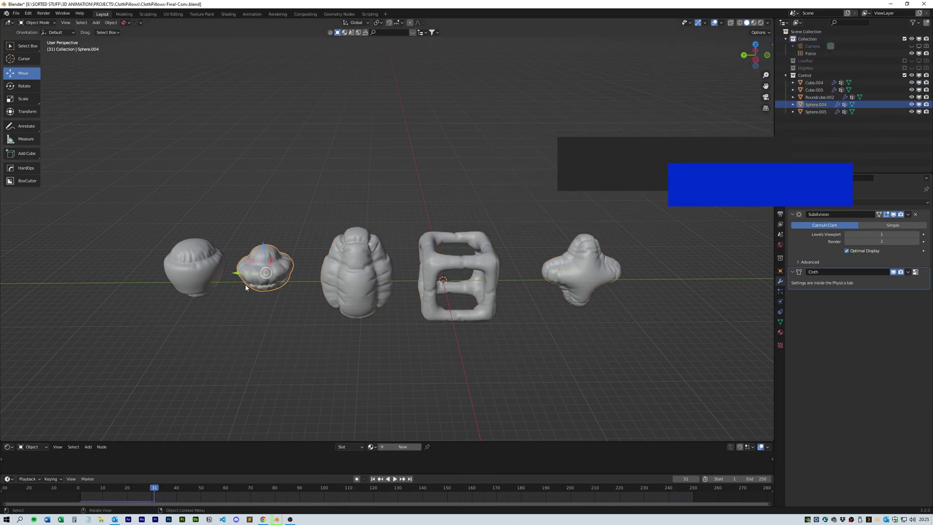
{"action": "left_click", "coordinate": [194, 270]}
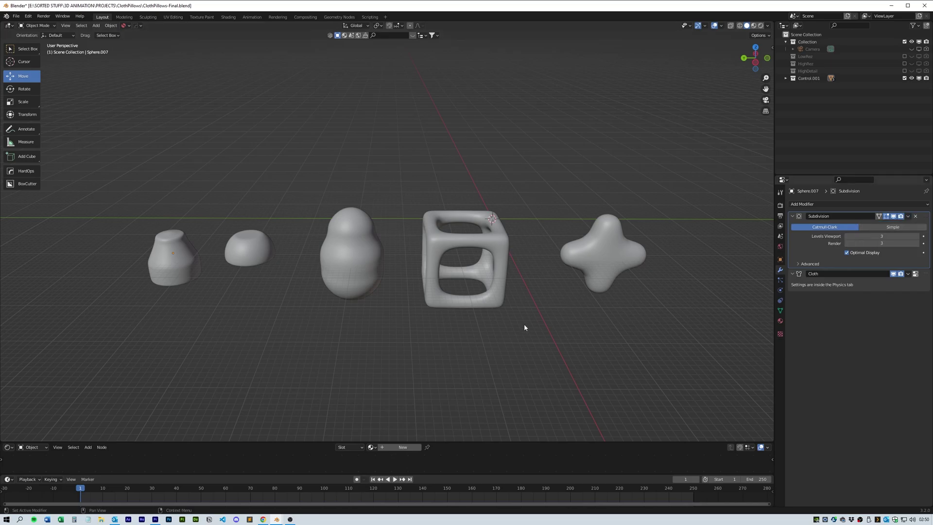
Step: Apply the tapered dome's Subdivision modifier and check its dense mesh and Pin vertex group in edit mode
{"action": "left_click", "coordinate": [187, 264]}
{"action": "scroll", "coordinate": [193, 281], "scroll_direction": "up", "scroll_amount": 5}
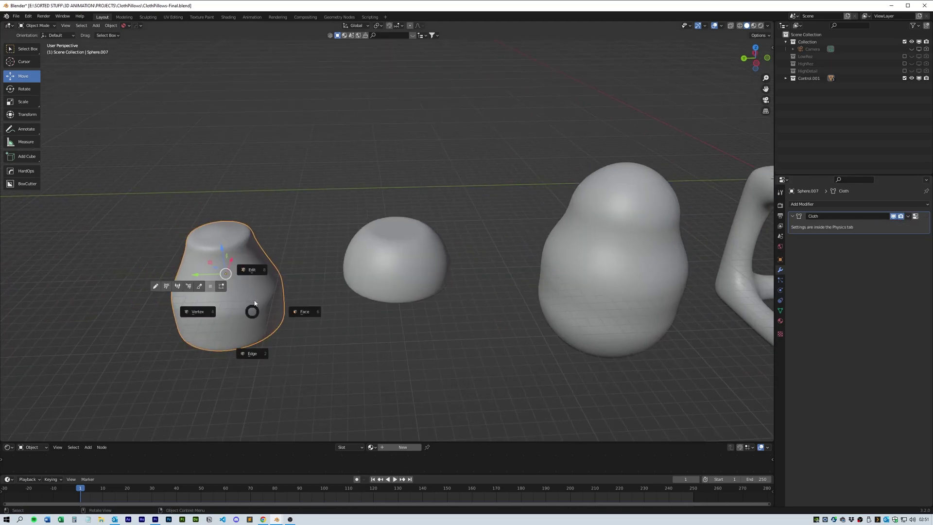
{"action": "left_click", "coordinate": [252, 270]}
{"action": "middle_click_drag", "start_coordinate": [287, 327], "coordinate": [384, 341]}
{"action": "scroll", "coordinate": [291, 323], "scroll_direction": "down", "scroll_amount": 2}
{"action": "scroll", "coordinate": [385, 342], "scroll_direction": "up", "scroll_amount": 5}
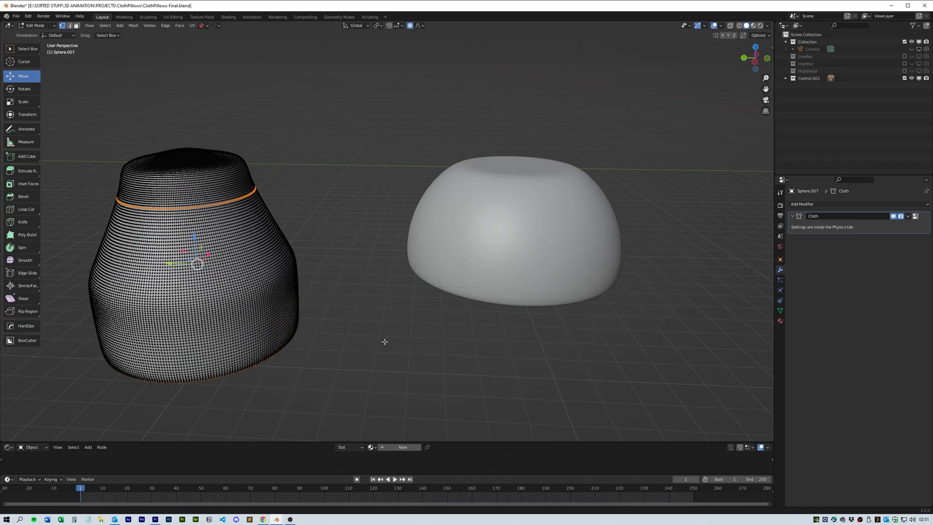
{"action": "left_click", "coordinate": [780, 310]}
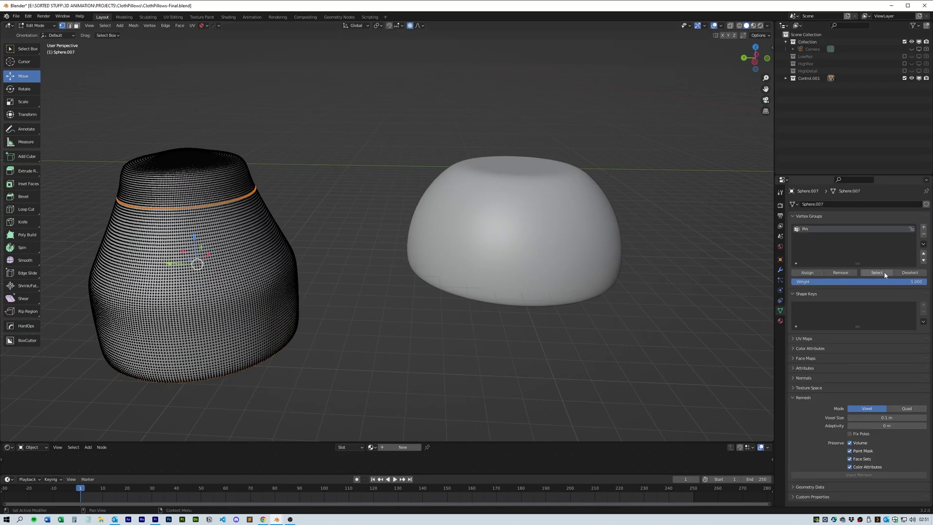
{"action": "middle_click_drag", "start_coordinate": [227, 432], "coordinate": [324, 256], "text": "shift"}
{"action": "key", "text": "Tab"}
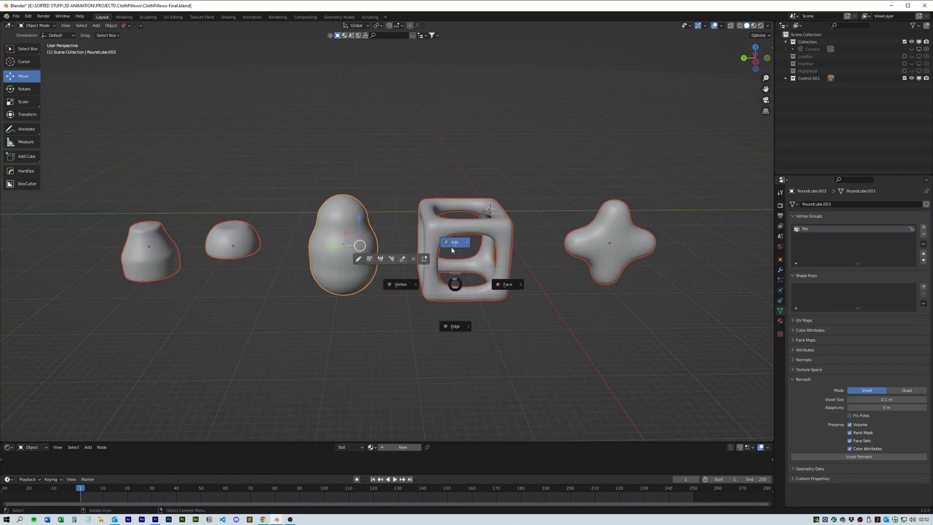
Step: Inspect the mesh density and pinned edge loops of all five shapes together in edit mode
{"action": "left_click", "coordinate": [453, 247]}
{"action": "middle_click_drag", "start_coordinate": [469, 300], "coordinate": [499, 314], "text": "shift"}
{"action": "scroll", "coordinate": [478, 305], "scroll_direction": "up", "scroll_amount": 3}
{"action": "scroll", "coordinate": [466, 308], "scroll_direction": "down", "scroll_amount": 4}
{"action": "scroll", "coordinate": [443, 314], "scroll_direction": "up", "scroll_amount": 3}
{"action": "scroll", "coordinate": [428, 306], "scroll_direction": "down", "scroll_amount": 3}
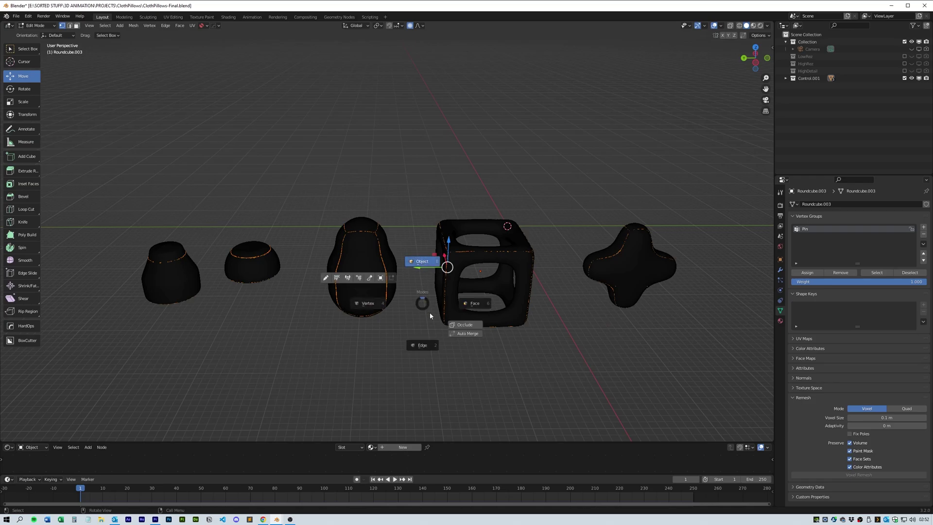
{"action": "left_click", "coordinate": [430, 312]}
Step: Review the Cloth physics settings of the cross, the cube frame and the round-cube body, including stiffness, pressure, cache, shape and collisions
{"action": "scroll", "coordinate": [429, 312], "scroll_direction": "up", "scroll_amount": 2}
{"action": "left_click", "coordinate": [699, 292]}
{"action": "left_click", "coordinate": [777, 291]}
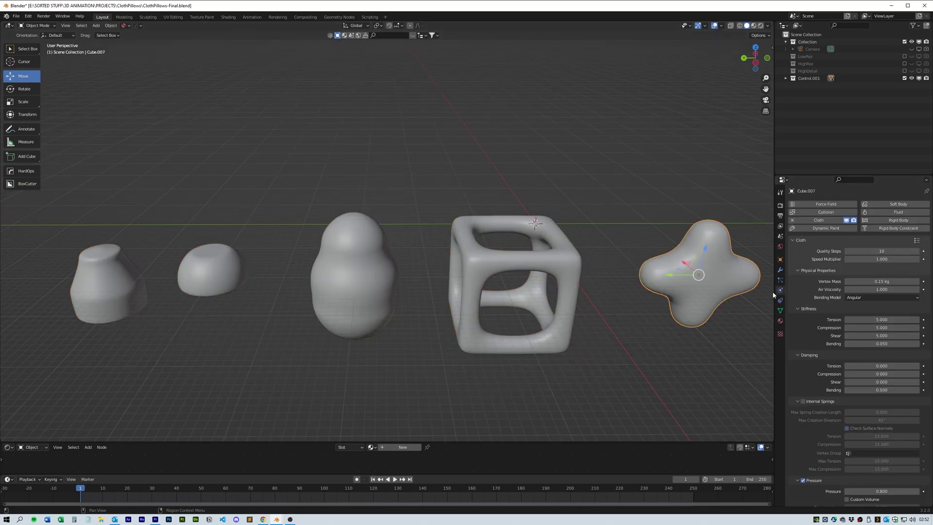
{"action": "scroll", "coordinate": [799, 301], "scroll_direction": "down", "scroll_amount": 3}
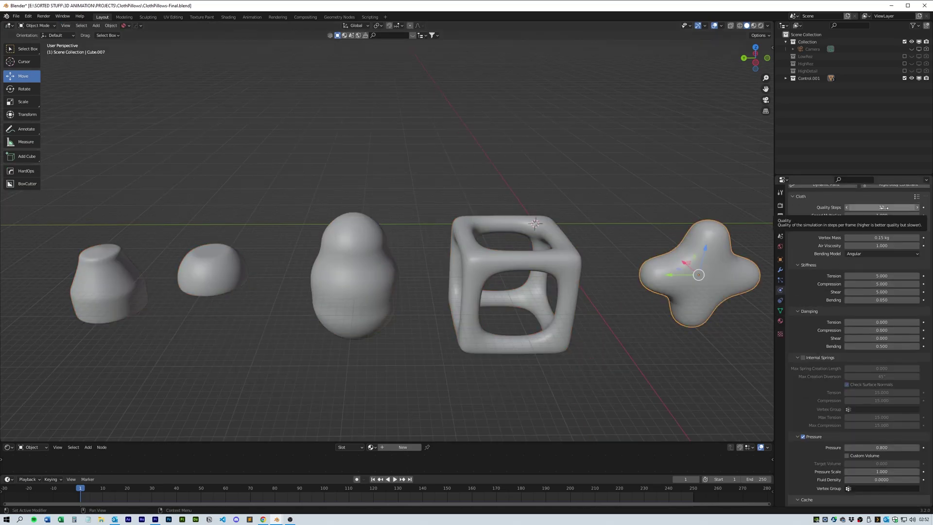
{"action": "scroll", "coordinate": [799, 380], "scroll_direction": "down", "scroll_amount": 10}
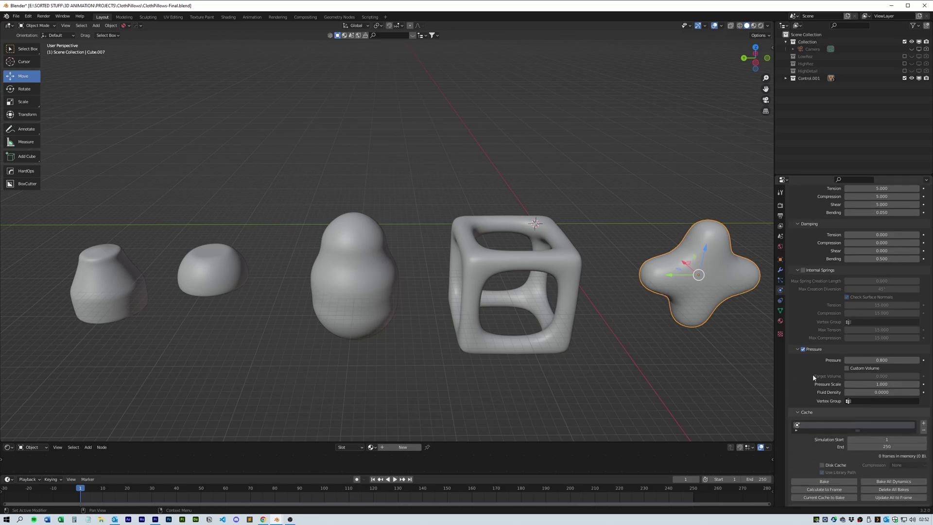
{"action": "scroll", "coordinate": [814, 392], "scroll_direction": "down", "scroll_amount": 3}
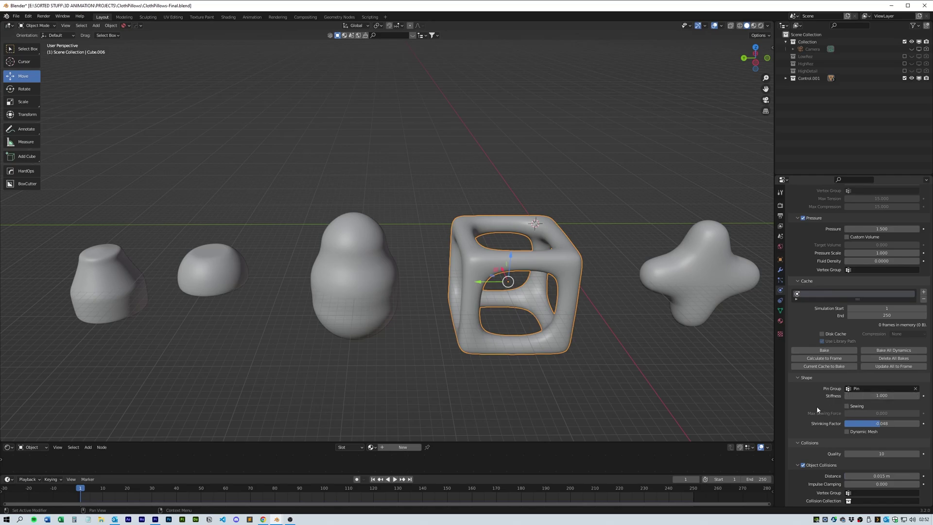
{"action": "scroll", "coordinate": [816, 406], "scroll_direction": "up", "scroll_amount": 17}
{"action": "left_click", "coordinate": [376, 295]}
{"action": "scroll", "coordinate": [814, 378], "scroll_direction": "down", "scroll_amount": 17}
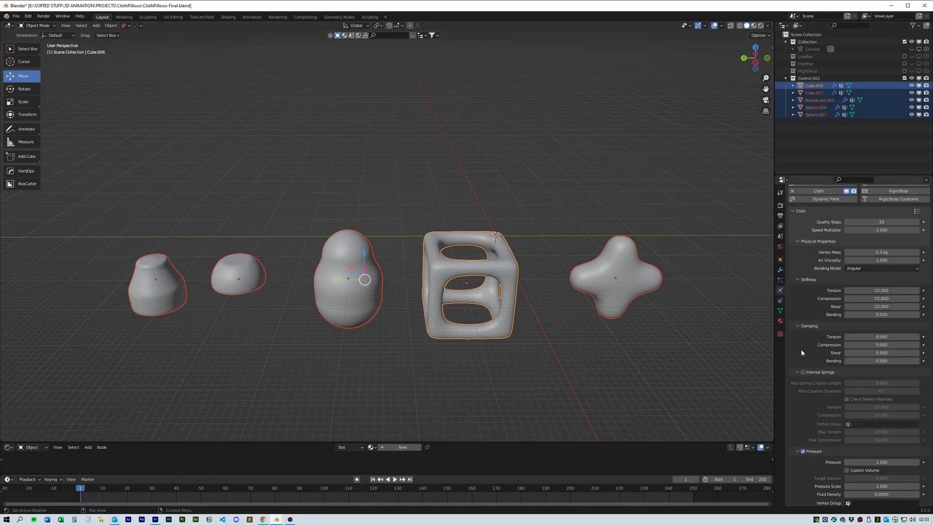
{"action": "scroll", "coordinate": [800, 349], "scroll_direction": "down", "scroll_amount": 3}
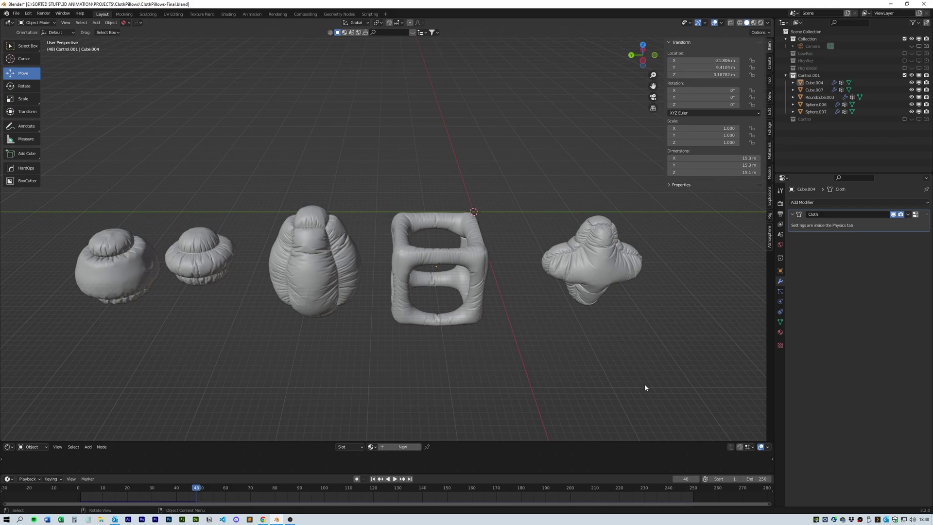
Step: Convert all five inflated shapes to plain meshes at the current simulation frame and deselect them
{"action": "left_click_drag", "start_coordinate": [645, 387], "coordinate": [76, 272]}
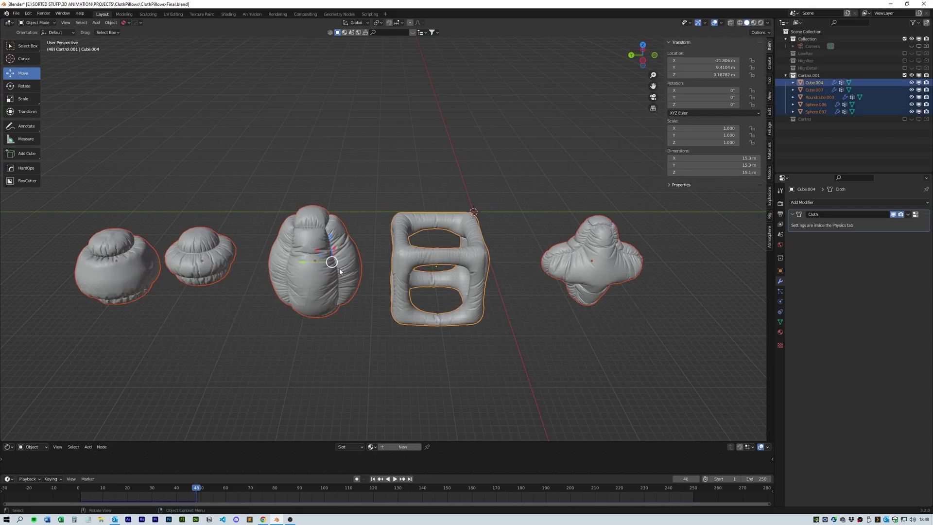
{"action": "right_click", "coordinate": [405, 268]}
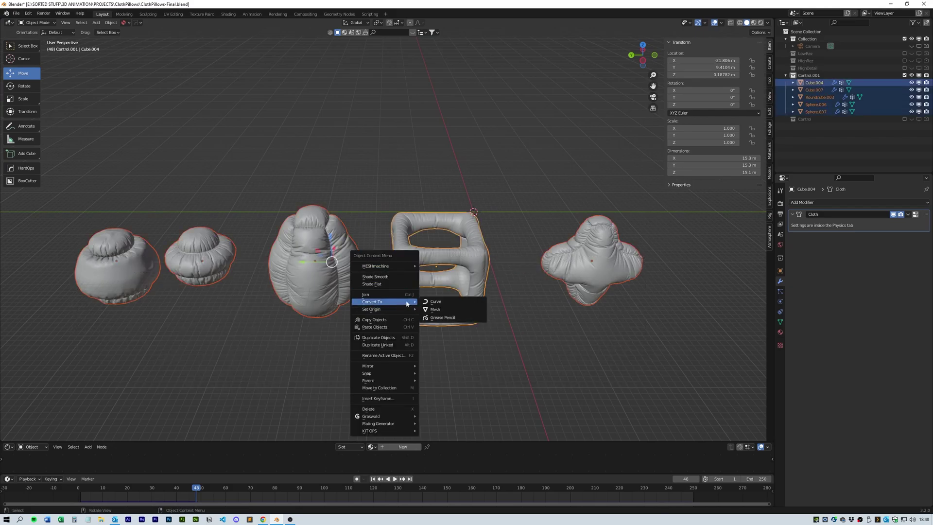
{"action": "left_click", "coordinate": [435, 309]}
{"action": "key", "text": "alt+a"}
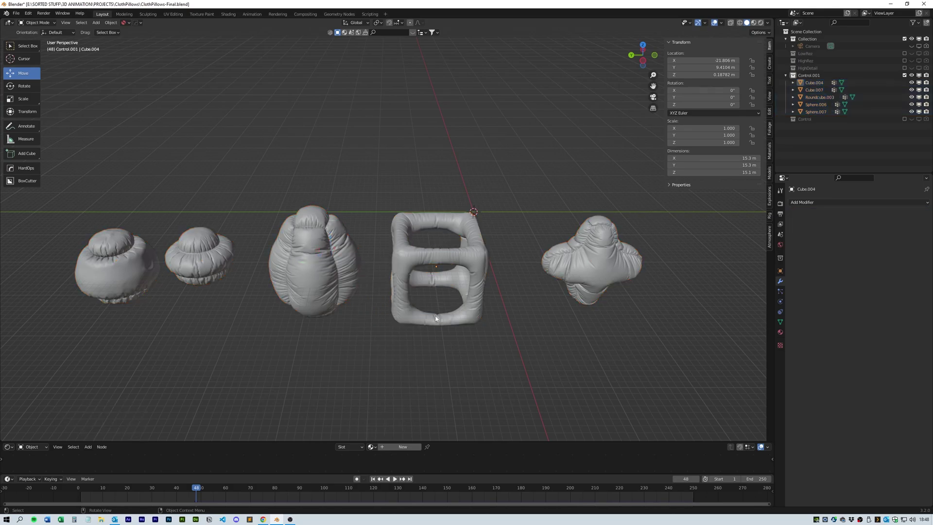
Step: Check the dimensions of individual shapes, and scale all five up together to a scale of about 3.266
{"action": "left_click", "coordinate": [622, 252]}
{"action": "left_click", "coordinate": [335, 251]}
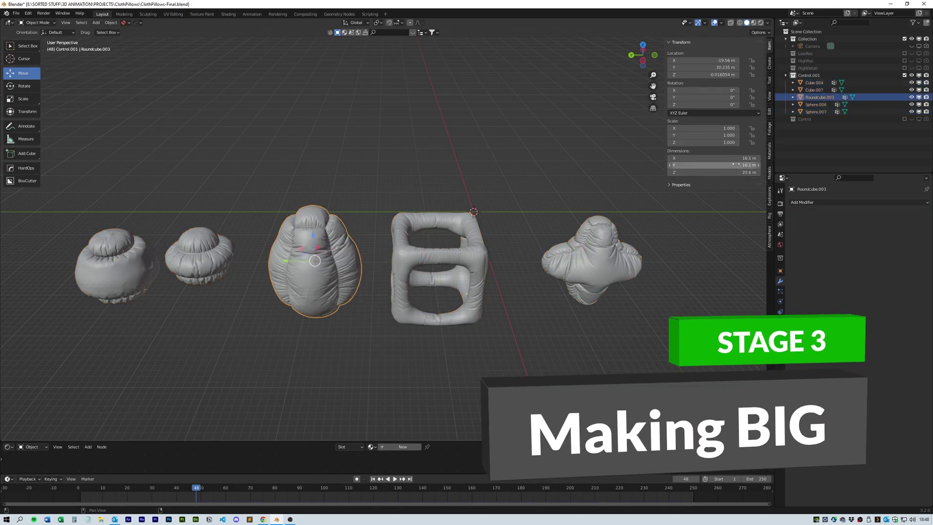
{"action": "left_click", "coordinate": [660, 318]}
{"action": "left_click_drag", "start_coordinate": [659, 318], "coordinate": [63, 218]}
{"action": "scroll", "coordinate": [346, 292], "scroll_direction": "down", "scroll_amount": 6}
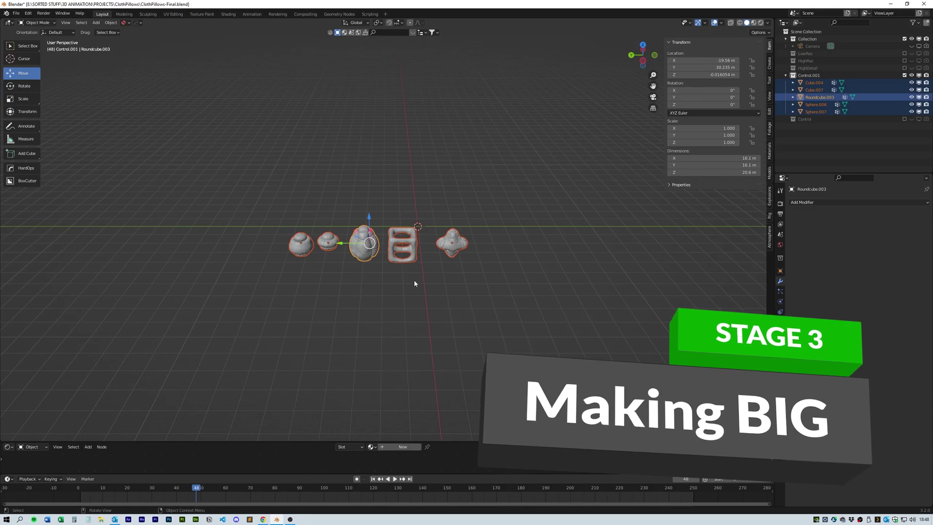
{"action": "key", "text": "s"}
{"action": "left_click", "coordinate": [470, 316]}
{"action": "key", "text": "s"}
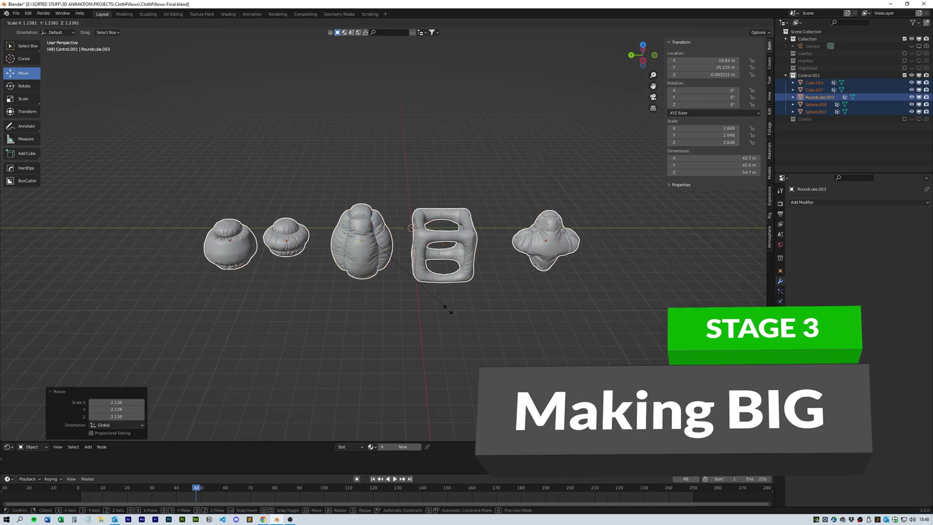
{"action": "left_click", "coordinate": [470, 320]}
Step: Check the enlarged dimensions of the frame, cross and round-cube body, and apply the scale to all five shapes
{"action": "left_click", "coordinate": [439, 254]}
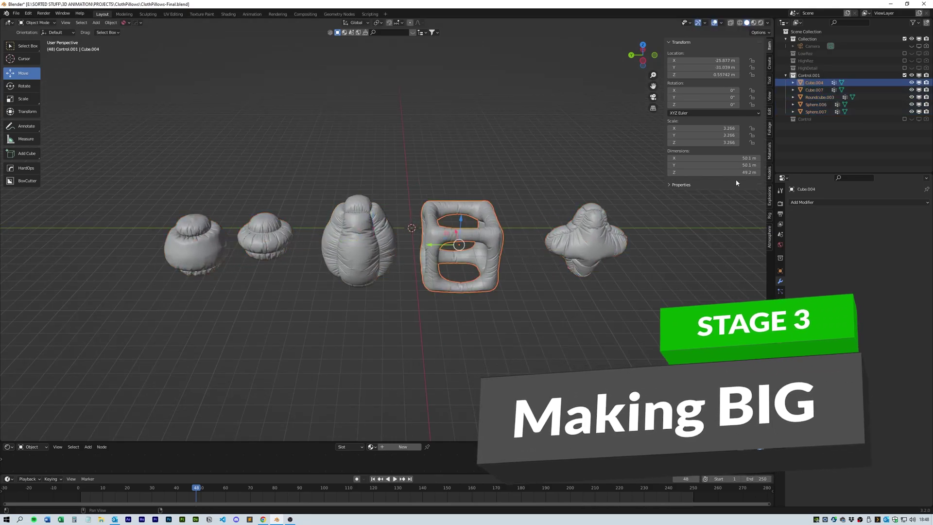
{"action": "left_click", "coordinate": [583, 251]}
{"action": "left_click", "coordinate": [358, 240]}
{"action": "left_click_drag", "start_coordinate": [645, 344], "coordinate": [188, 240]}
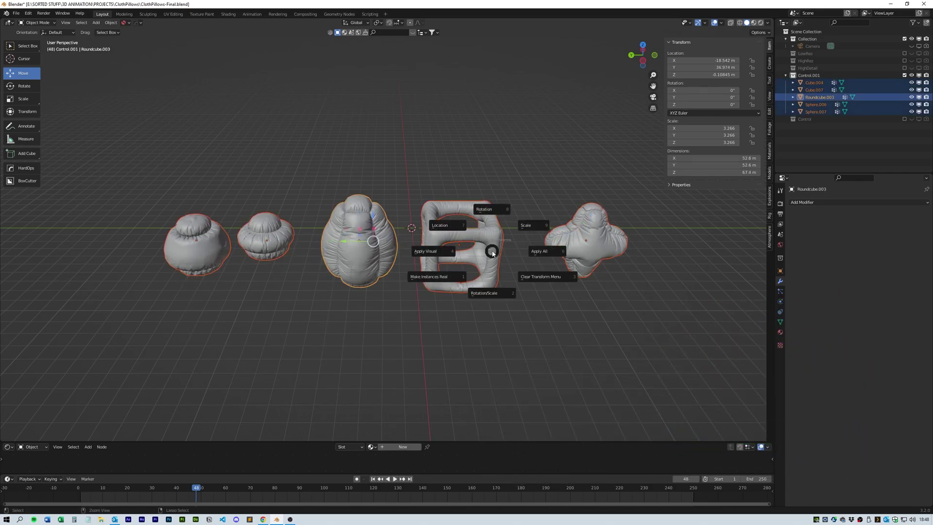
{"action": "left_click", "coordinate": [530, 226]}
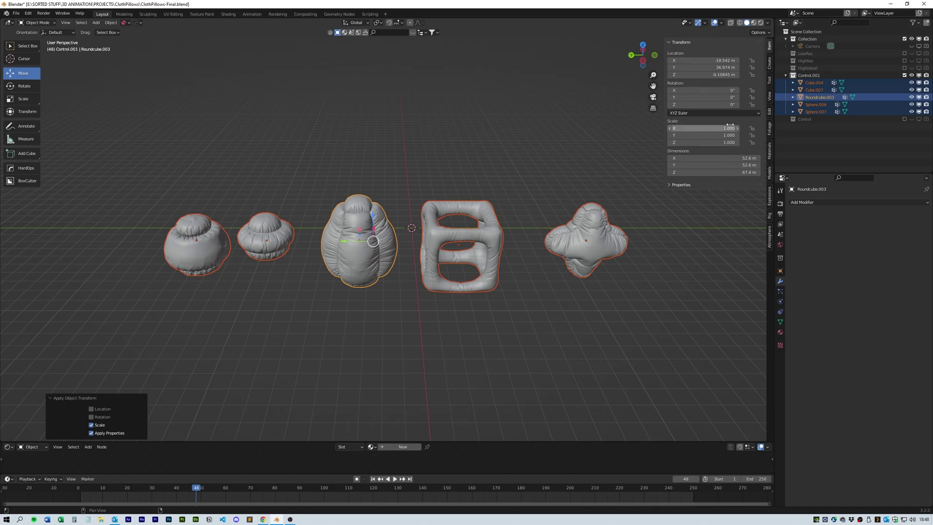
Step: Open all five shapes together in Edit Mode, inspect their pinned seam vertices up close, and return to Object Mode
{"action": "left_click", "coordinate": [587, 308]}
{"action": "middle_click_drag", "start_coordinate": [588, 308], "coordinate": [567, 298]}
{"action": "left_click", "coordinate": [486, 243]}
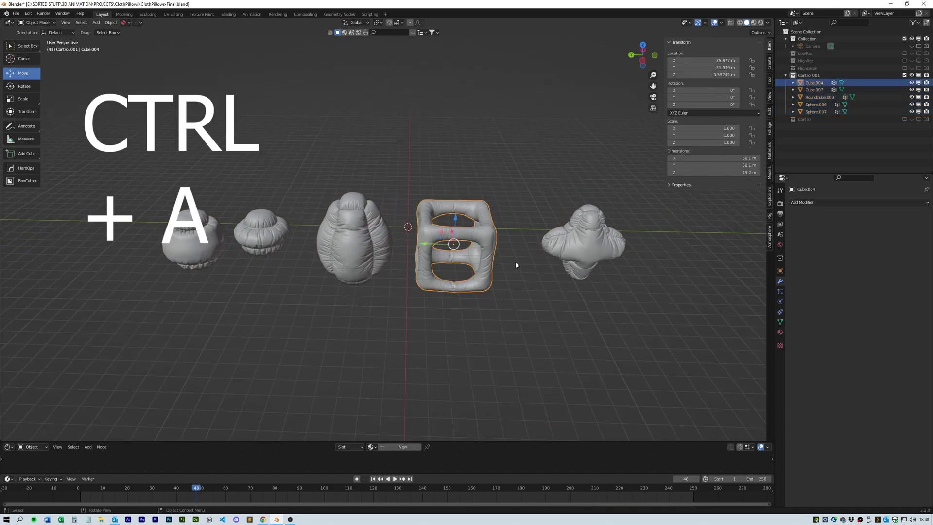
{"action": "left_click_drag", "start_coordinate": [642, 338], "coordinate": [157, 242]}
{"action": "left_click", "coordinate": [325, 218]}
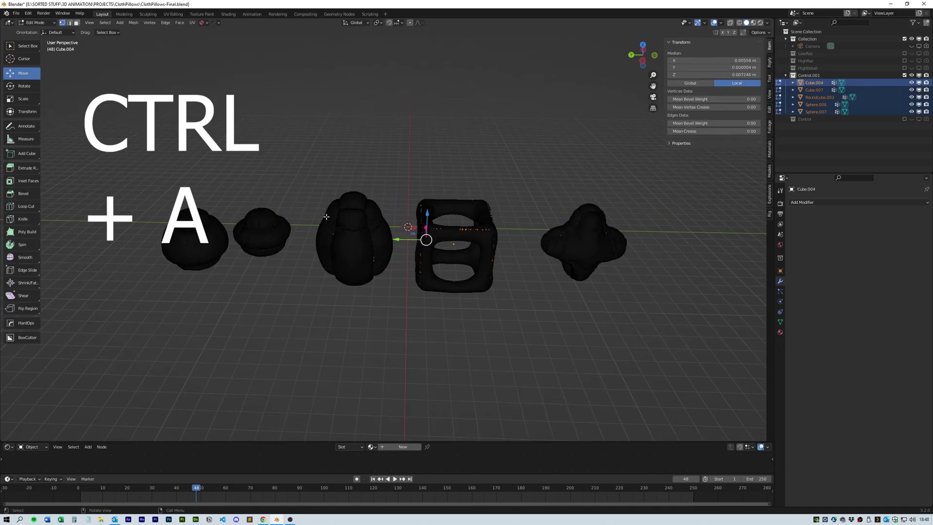
{"action": "scroll", "coordinate": [404, 273], "scroll_direction": "up", "scroll_amount": 5}
{"action": "scroll", "coordinate": [435, 265], "scroll_direction": "down", "scroll_amount": 3}
{"action": "mouse_move", "coordinate": [404, 273]}
{"action": "middle_mouse_down"}
{"action": "mouse_move", "coordinate": [435, 264]}
{"action": "mouse_move", "coordinate": [399, 275]}
{"action": "middle_mouse_up"}
{"action": "scroll", "coordinate": [399, 275], "scroll_direction": "up", "scroll_amount": 4}
{"action": "scroll", "coordinate": [398, 275], "scroll_direction": "down", "scroll_amount": 5}
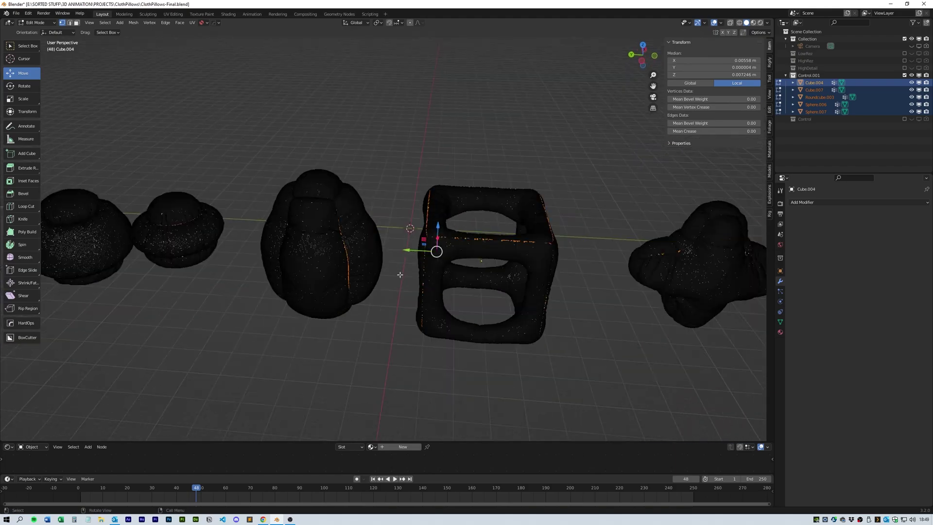
{"action": "key", "text": "Tab"}
Step: Open the cube frame in Edit Mode, grow the selection around its pinned edge vertices three times, and undo the last growth
{"action": "left_click", "coordinate": [401, 242]}
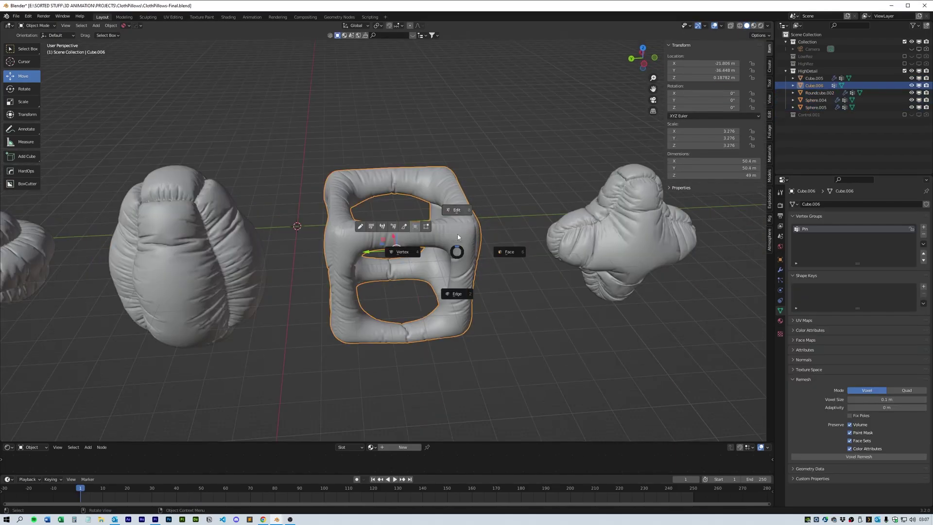
{"action": "left_click", "coordinate": [458, 228]}
{"action": "scroll", "coordinate": [481, 246], "scroll_direction": "up", "scroll_amount": 5}
{"action": "middle_click_drag", "start_coordinate": [483, 246], "coordinate": [535, 248]}
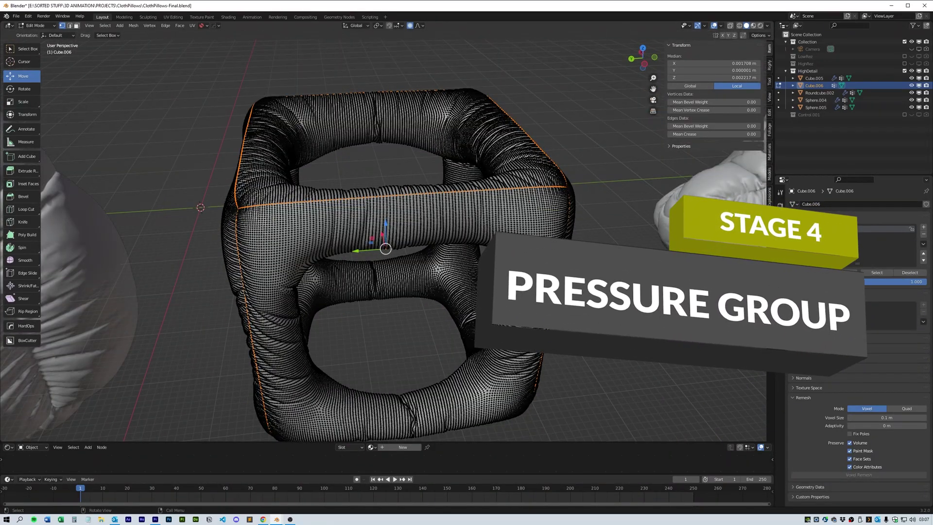
{"action": "key", "text": "ctrl+KP_Add"}
{"action": "key", "text": "ctrl+KP_Add"}
{"action": "key", "text": "ctrl+KP_Add"}
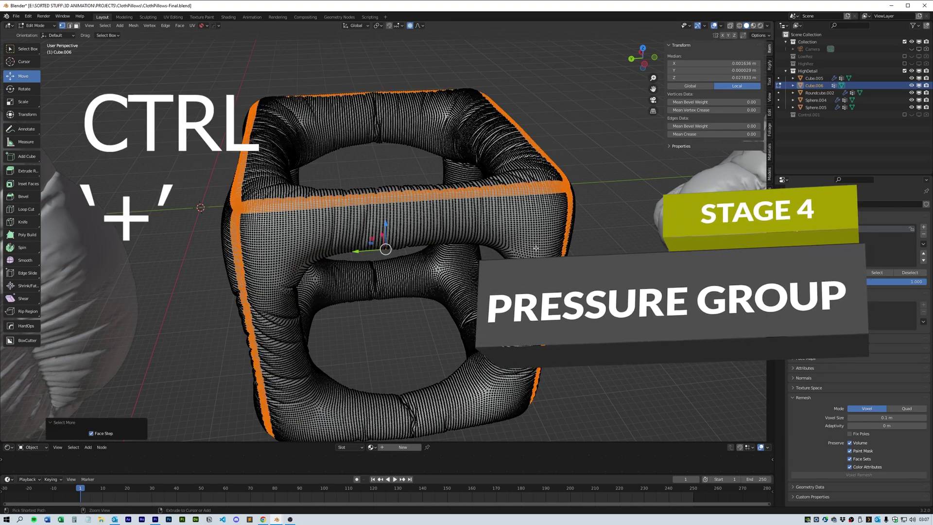
{"action": "key", "text": "ctrl+z"}
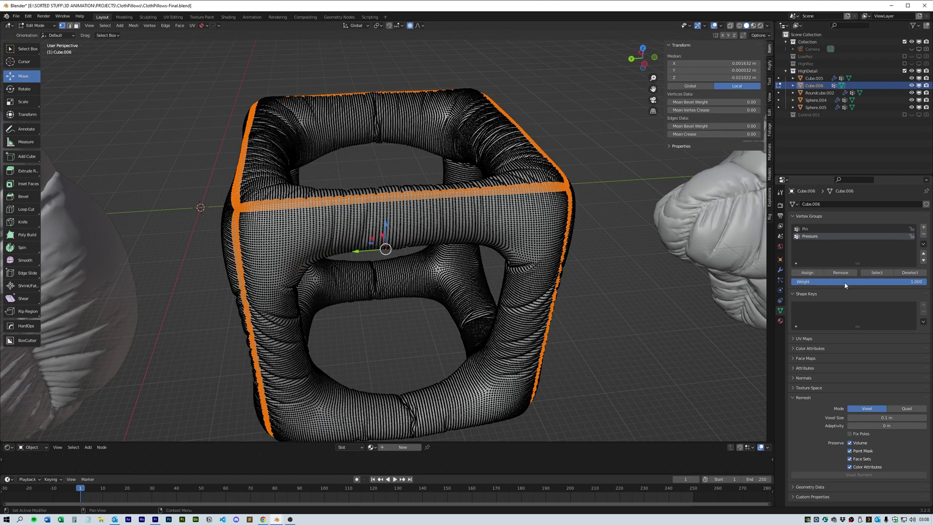
Step: Build the frame's Pressure vertex group with weight 0.000 on the selected edge strips and 1.000 on the inverted selection, and leave Edit Mode
{"action": "left_click_drag", "start_coordinate": [825, 281], "coordinate": [704, 281]}
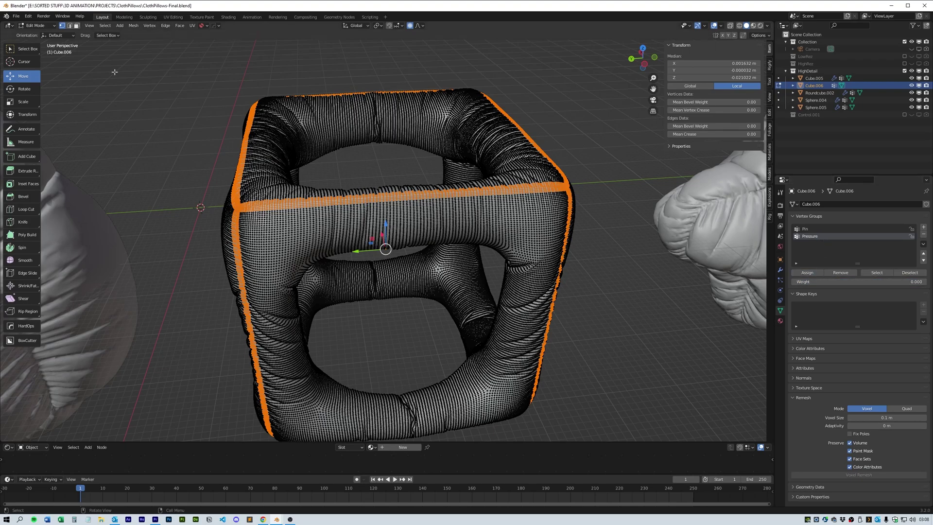
{"action": "left_click", "coordinate": [105, 25]}
{"action": "left_click", "coordinate": [114, 49]}
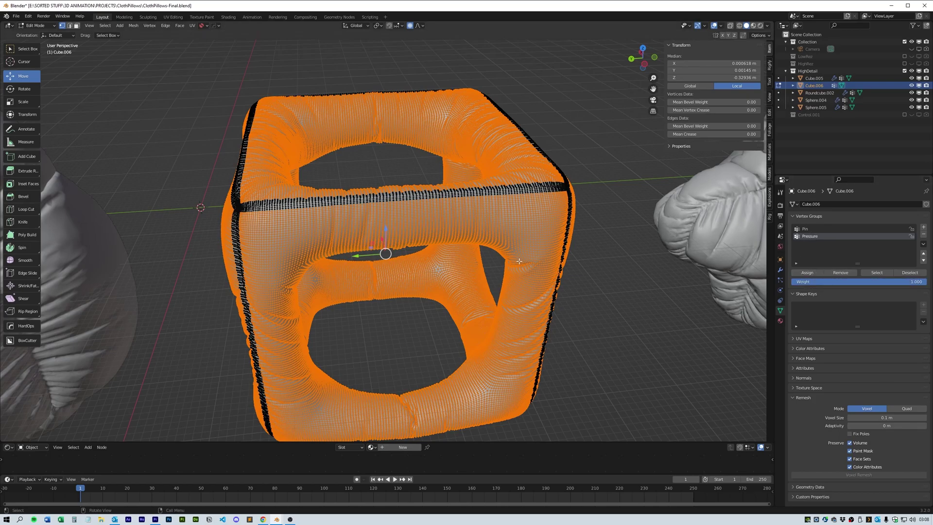
{"action": "left_click", "coordinate": [519, 225]}
Step: Add Cloth physics to the cube frame and use the Pressure vertex group for its pressure setting
{"action": "left_click", "coordinate": [780, 289]}
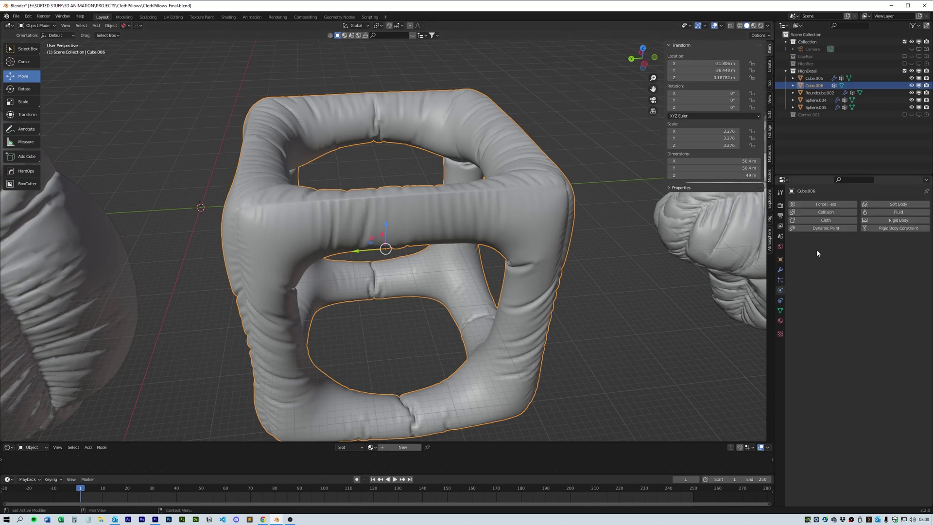
{"action": "left_click", "coordinate": [820, 222]}
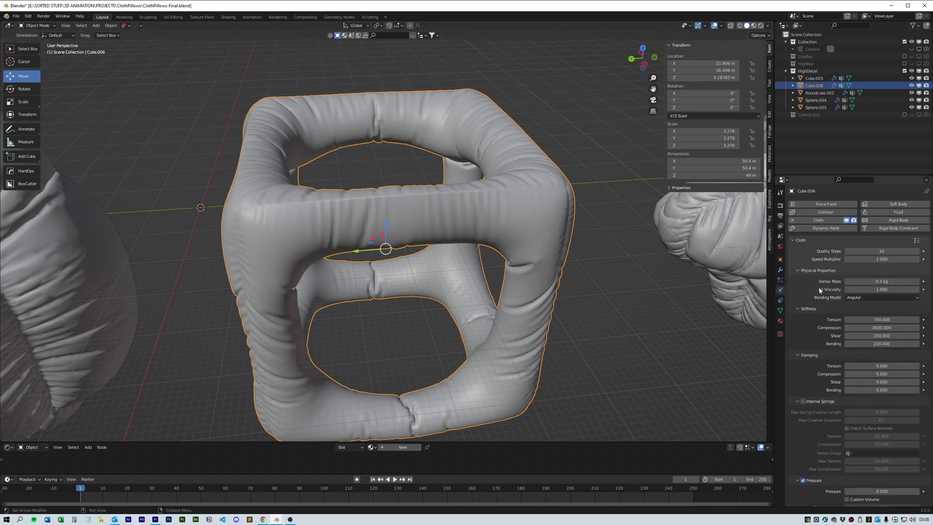
{"action": "scroll", "coordinate": [845, 306], "scroll_direction": "down", "scroll_amount": 10}
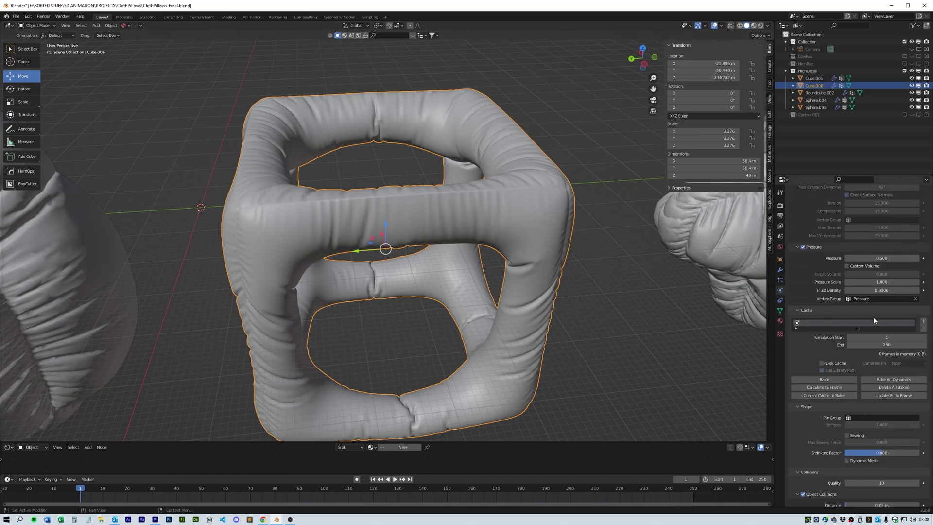
{"action": "scroll", "coordinate": [809, 281], "scroll_direction": "up", "scroll_amount": 2}
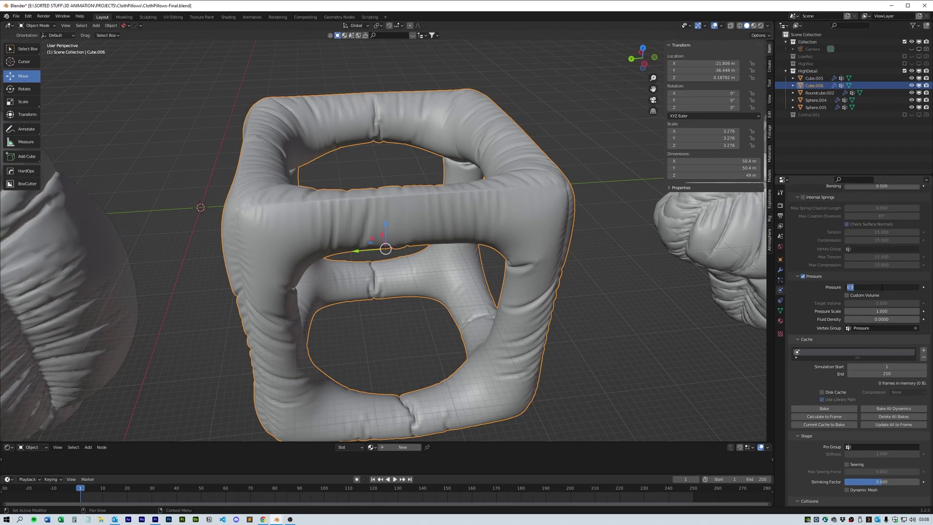
Step: Add a Decimate modifier to the cube frame and place it above the Cloth modifier
{"action": "left_click", "coordinate": [780, 269]}
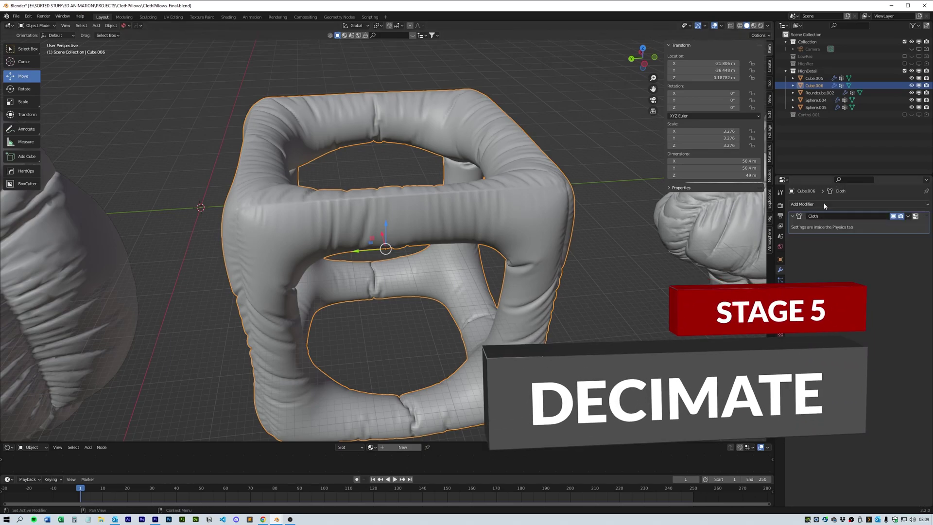
{"action": "left_click", "coordinate": [806, 204]}
{"action": "left_click", "coordinate": [803, 255]}
{"action": "left_click_drag", "start_coordinate": [921, 107], "coordinate": [920, 73]}
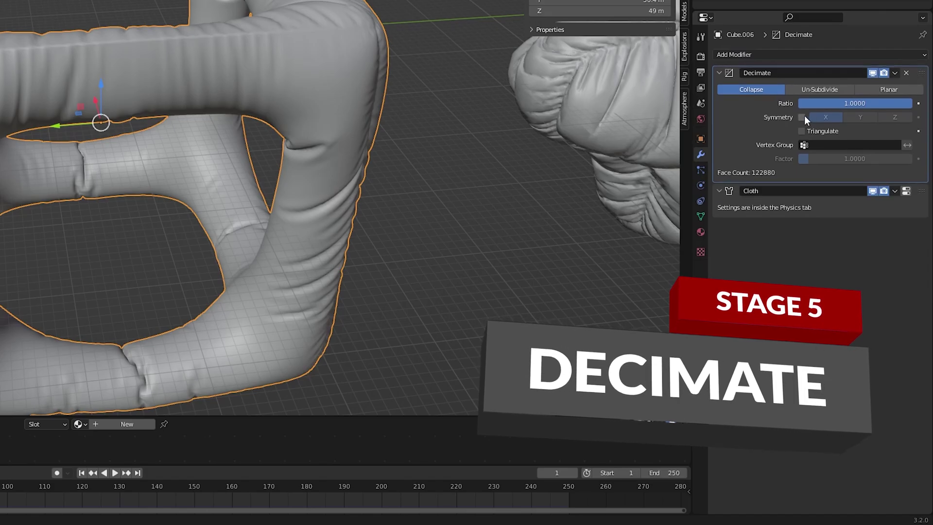
Step: Show the frame as wireframe and try the Decimate modifier's Un-Subdivide mode with 2 iterations and its Planar mode
{"action": "key", "text": "shift+z"}
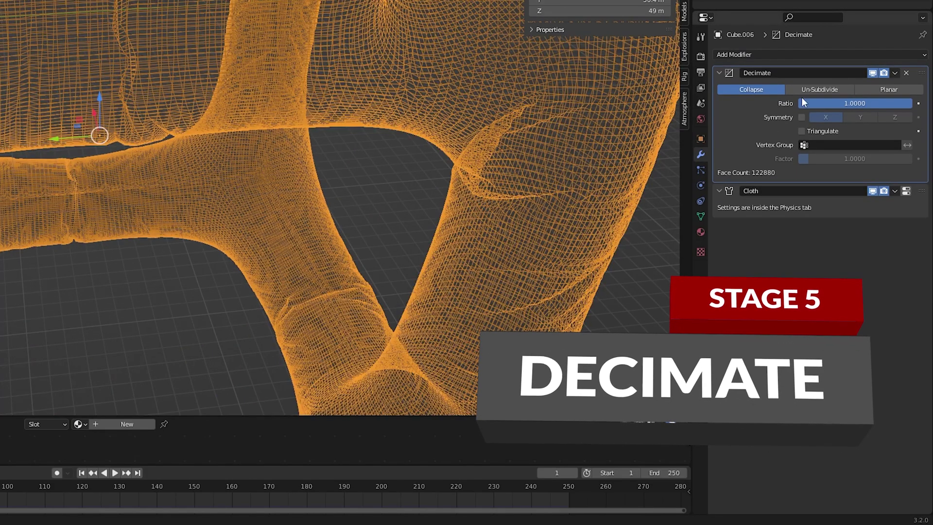
{"action": "left_click", "coordinate": [820, 90]}
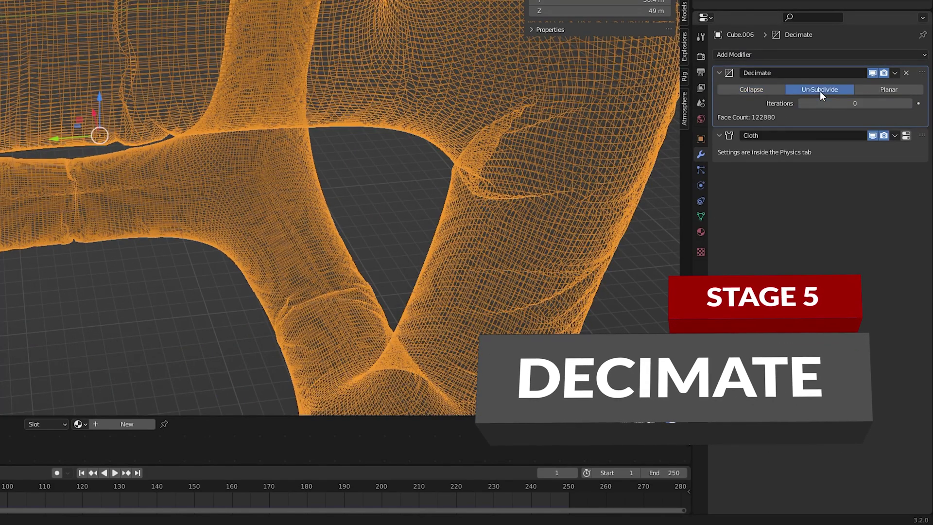
{"action": "left_click", "coordinate": [909, 103]}
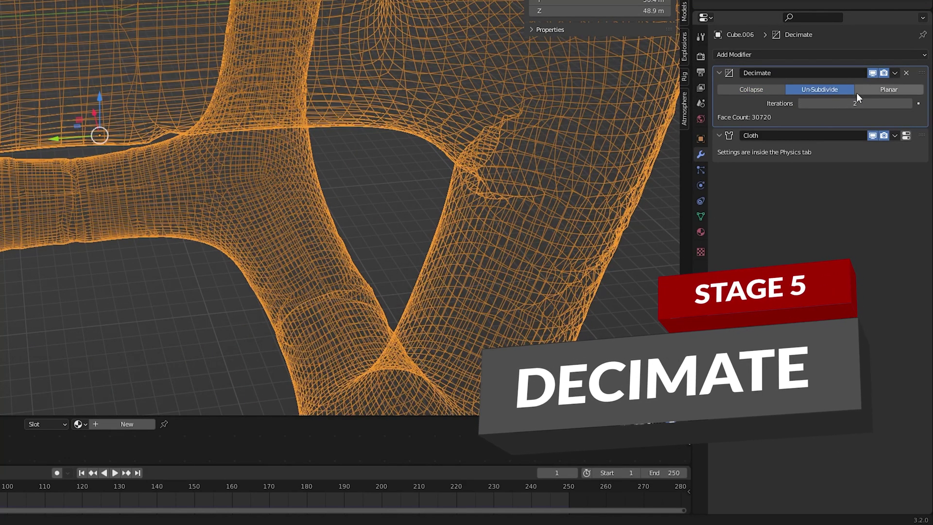
{"action": "left_click", "coordinate": [870, 90]}
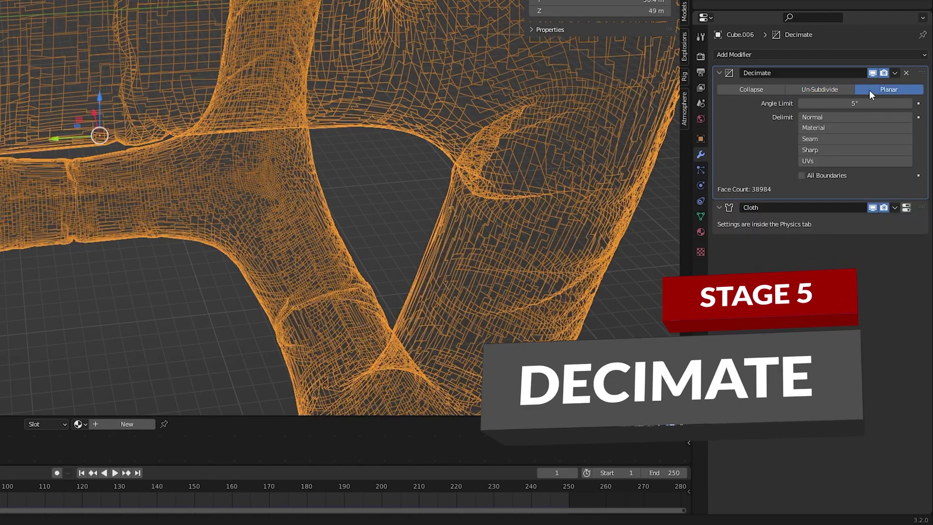
Step: Try the Decimate modifier's Collapse mode with a ratio of 0.3
{"action": "left_click", "coordinate": [765, 89]}
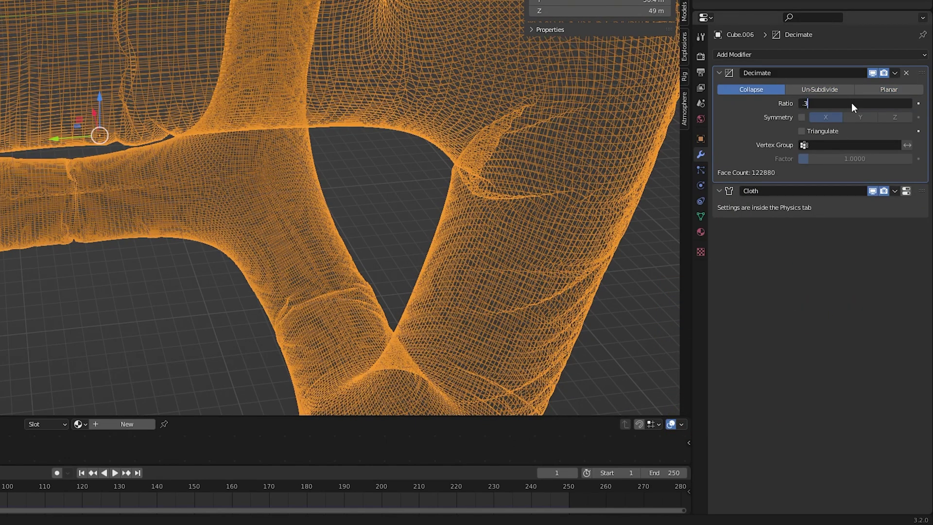
{"action": "key", "text": "Return"}
{"action": "scroll", "coordinate": [365, 105], "scroll_direction": "down", "scroll_amount": 2}
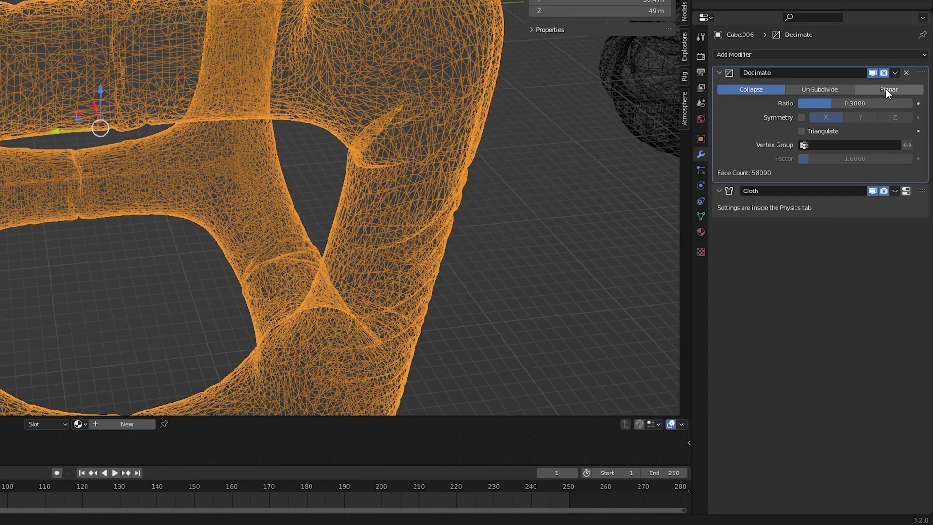
Step: Return to solid shading and compare the Collapse, Un-Subdivide and Planar decimation results on the frame's wrinkles
{"action": "left_click", "coordinate": [809, 93]}
{"action": "left_click", "coordinate": [753, 95]}
{"action": "key", "text": "shift+z"}
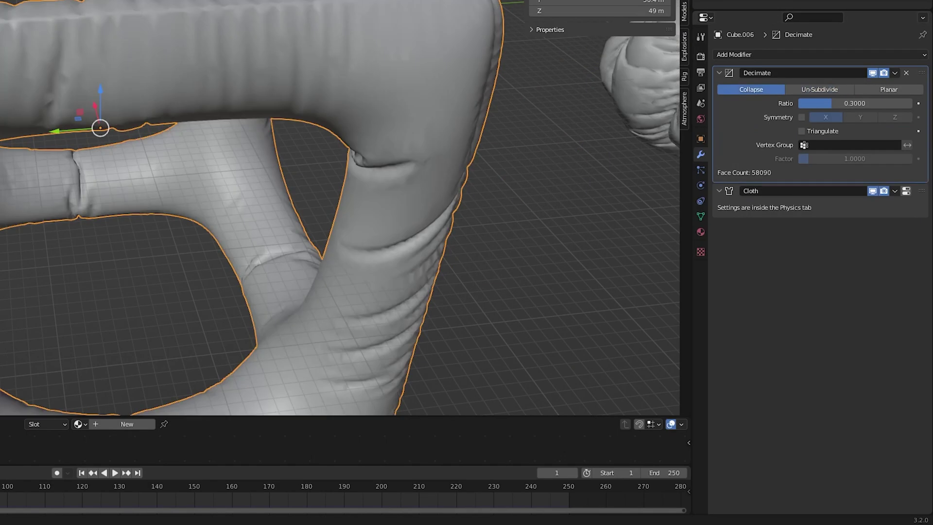
{"action": "left_click", "coordinate": [803, 92]}
{"action": "left_click", "coordinate": [759, 93]}
{"action": "scroll", "coordinate": [476, 199], "scroll_direction": "up", "scroll_amount": 3}
{"action": "middle_click_drag", "start_coordinate": [214, 46], "coordinate": [298, 78]}
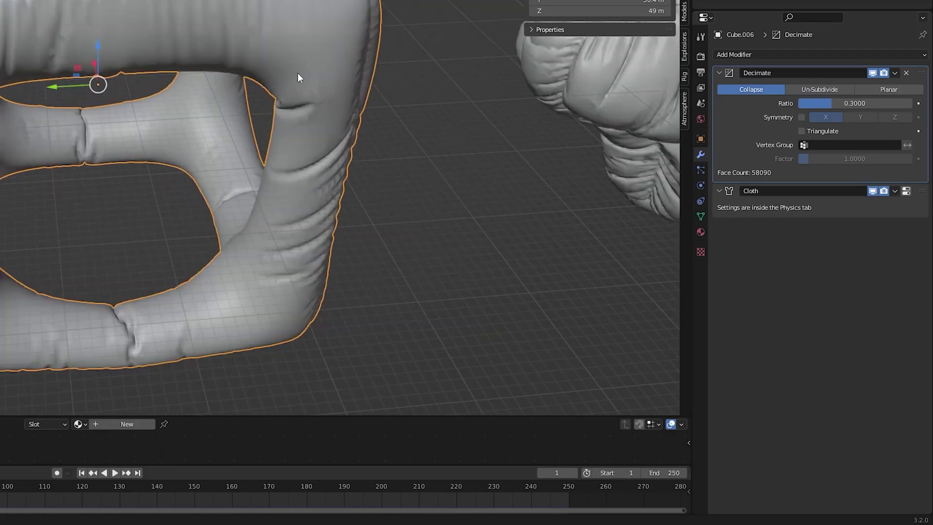
{"action": "left_click", "coordinate": [806, 90]}
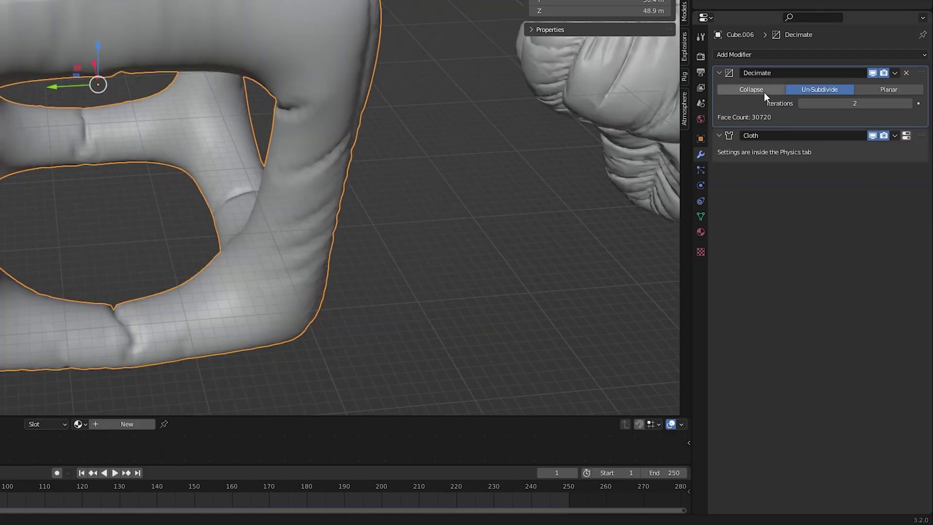
{"action": "left_click", "coordinate": [879, 92]}
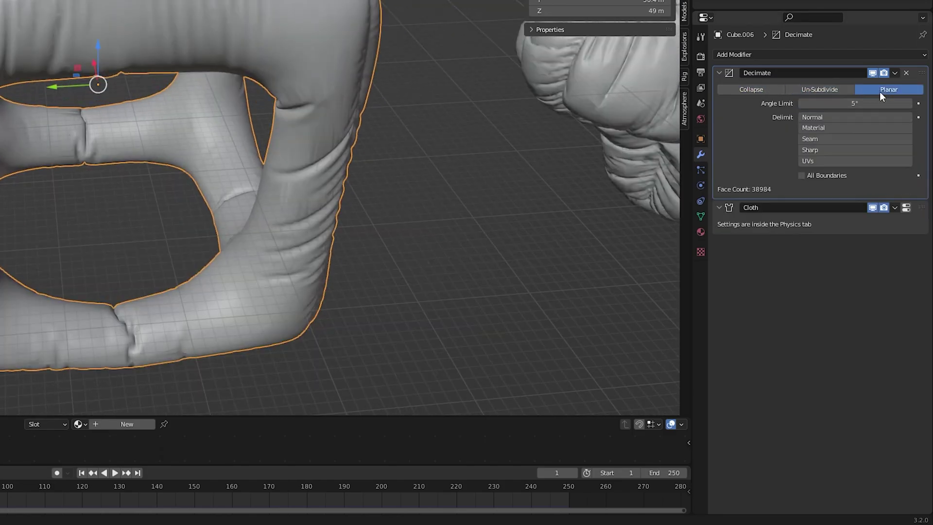
Step: Set the cube frame's Decimate modifier to Collapse with a ratio of 0.2
{"action": "left_click", "coordinate": [748, 89]}
{"action": "left_click", "coordinate": [851, 103]}
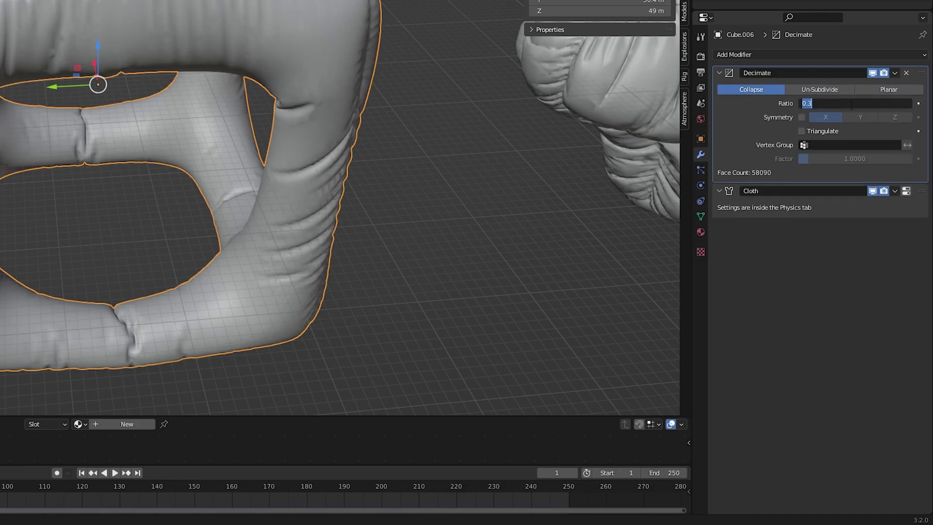
{"action": "key", "text": "Return"}
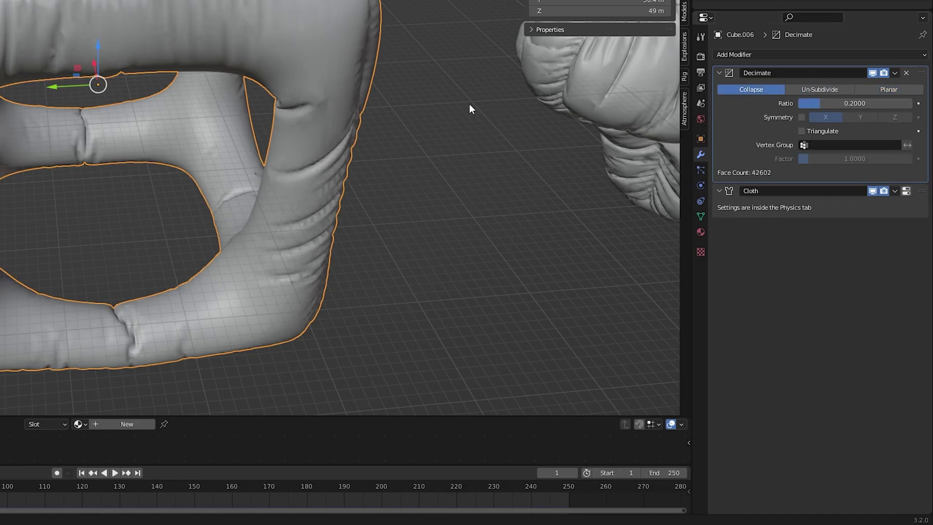
{"action": "middle_click_drag", "start_coordinate": [469, 104], "coordinate": [496, 133]}
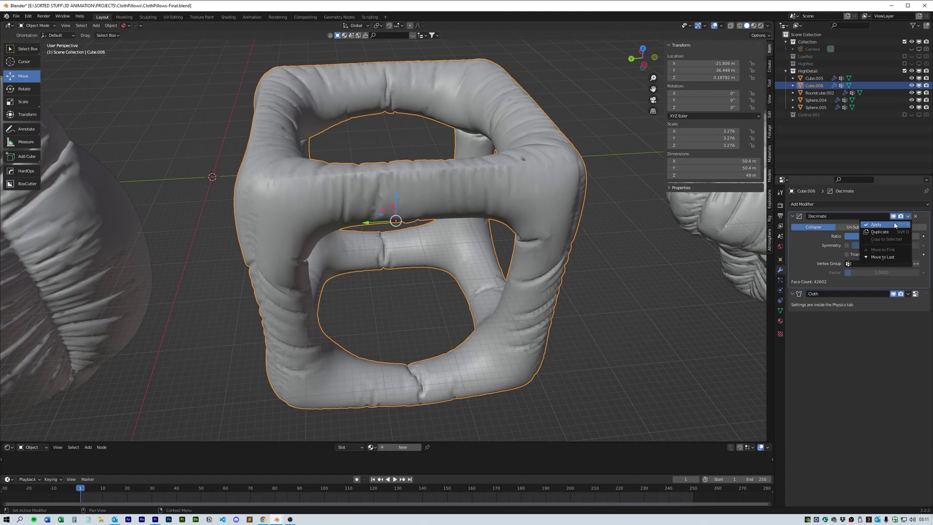
Step: Apply the Decimate modifier to the cube frame and open its reduced mesh in Edit Mode for inspection
{"action": "left_click", "coordinate": [895, 225]}
{"action": "key", "text": "Tab"}
{"action": "middle_click_drag", "start_coordinate": [583, 243], "coordinate": [655, 286]}
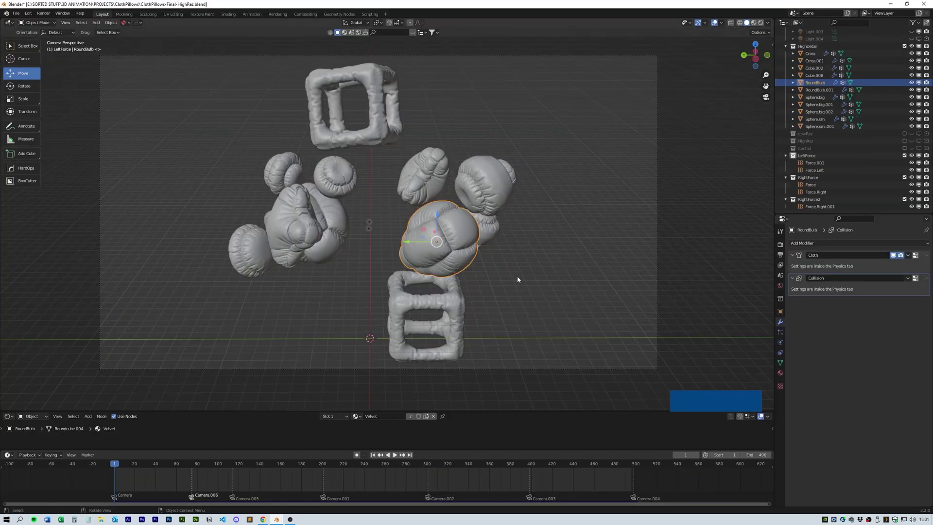
Step: Check the dimensions of the round bulb, the cross, the large sphere shape and the upper cube frame in the animation scene
{"action": "middle_click_drag", "start_coordinate": [565, 223], "coordinate": [523, 229]}
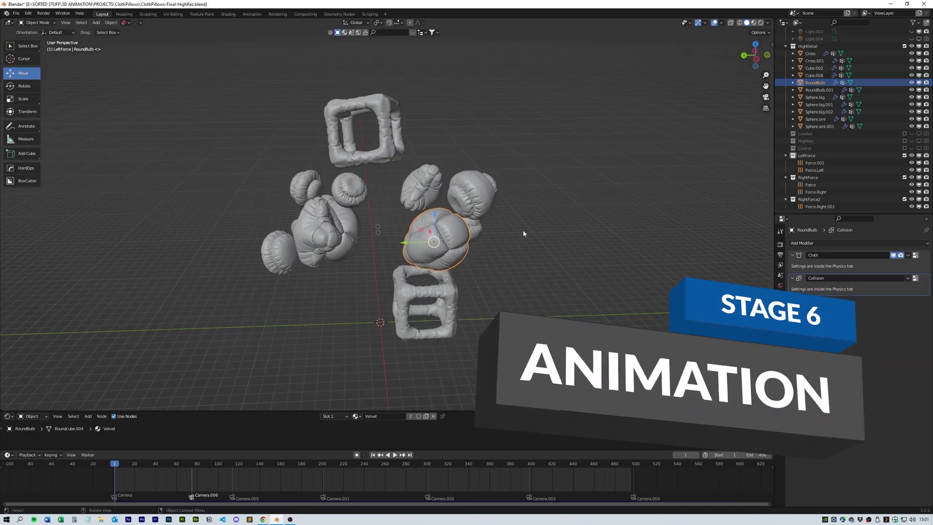
{"action": "key", "text": "n"}
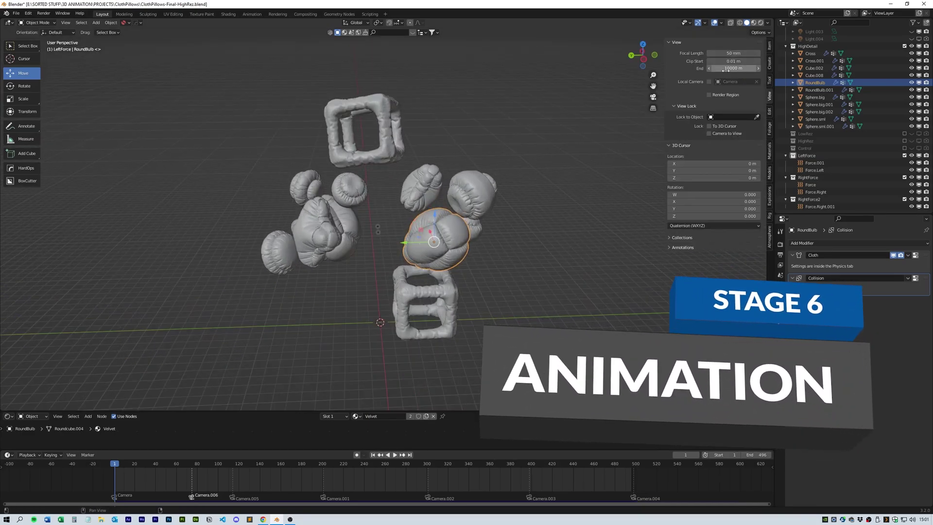
{"action": "left_click", "coordinate": [769, 46]}
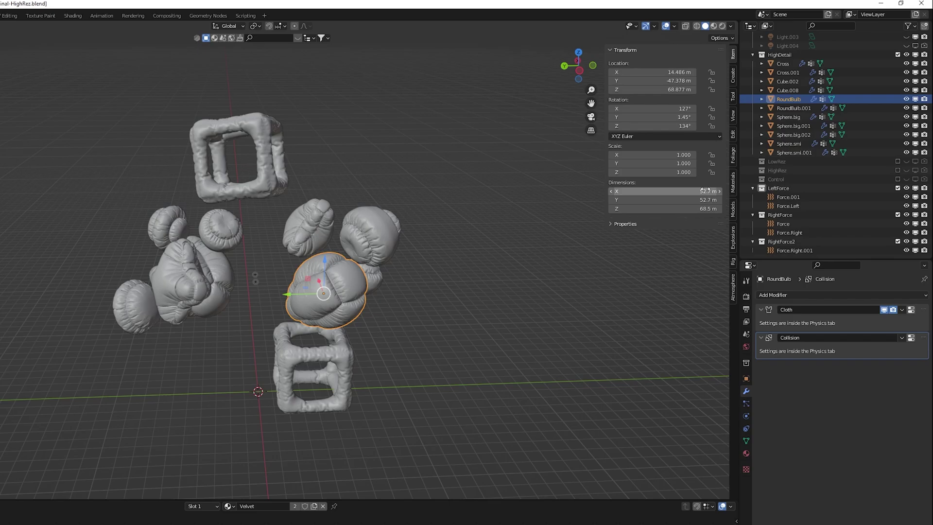
{"action": "left_click", "coordinate": [314, 228]}
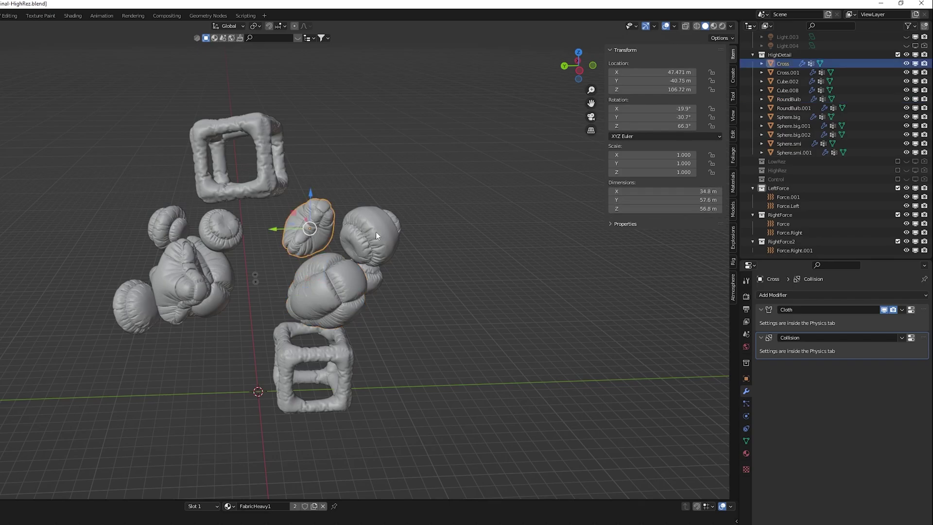
{"action": "left_click", "coordinate": [375, 232]}
{"action": "left_click", "coordinate": [269, 177]}
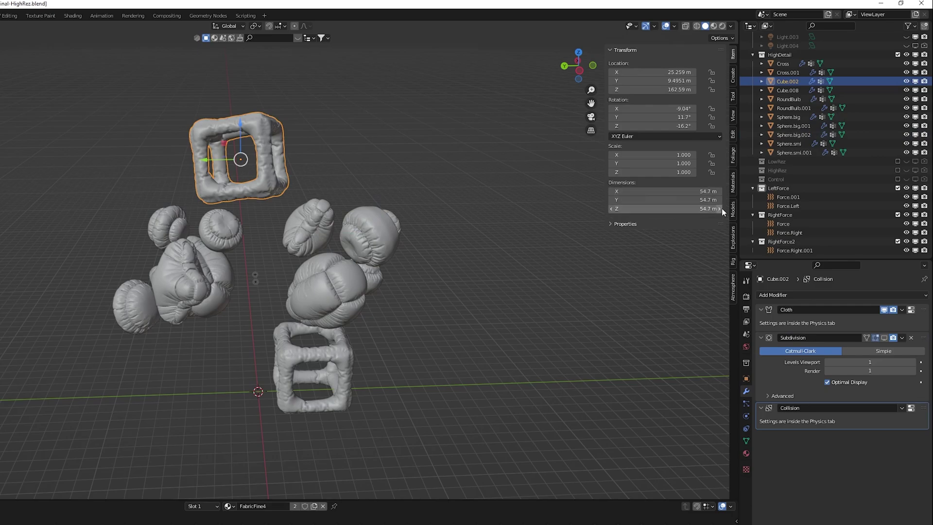
{"action": "middle_click_drag", "start_coordinate": [481, 237], "coordinate": [433, 295]}
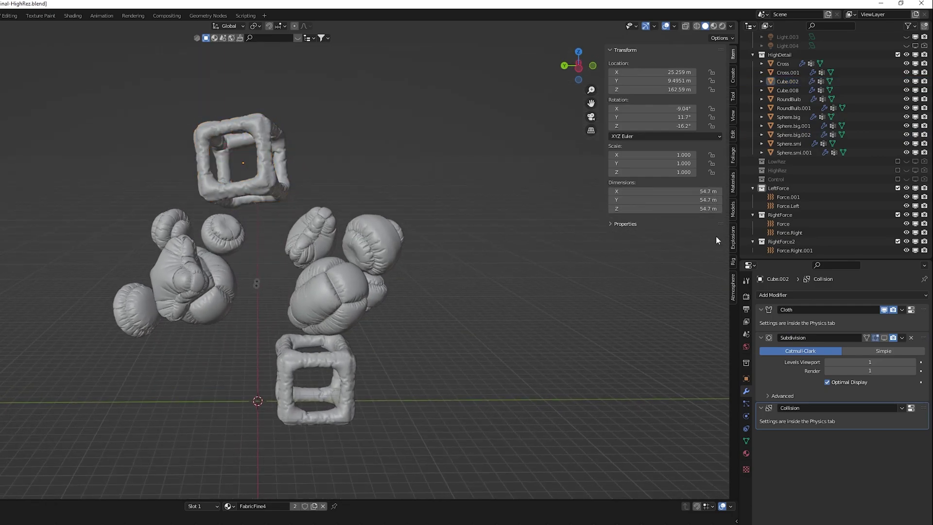
Step: Compare the force field settings of the weaker central forces and the Force.Left and Force.Right objects, especially their strength
{"action": "left_click", "coordinate": [803, 197]}
{"action": "scroll", "coordinate": [266, 281], "scroll_direction": "up", "scroll_amount": 4}
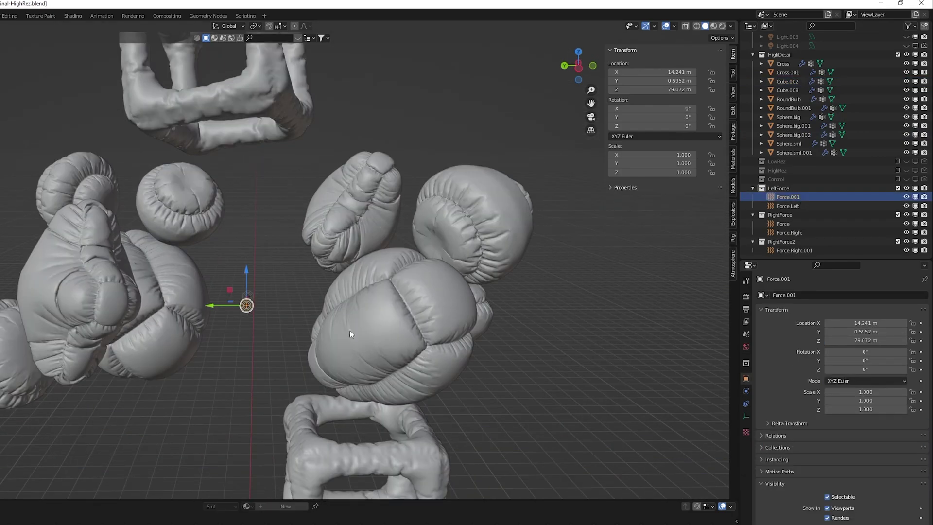
{"action": "left_click", "coordinate": [746, 391]}
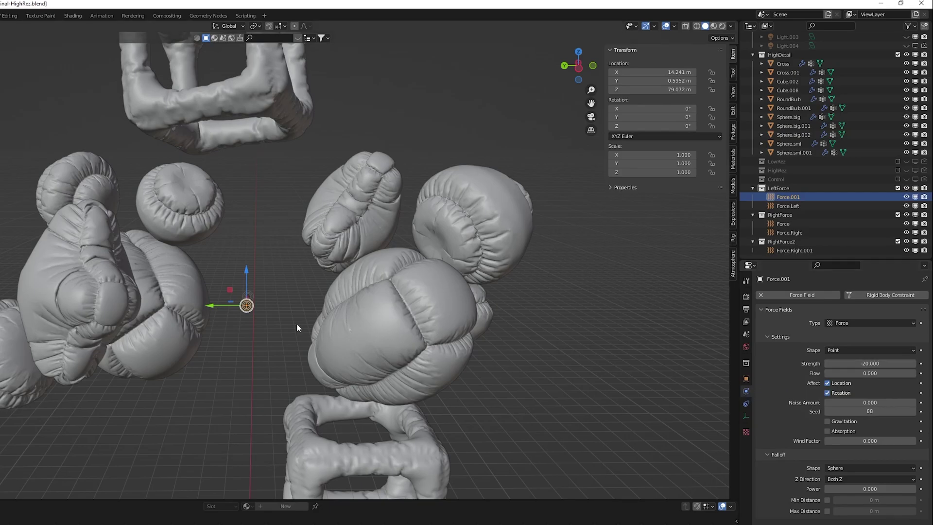
{"action": "left_click", "coordinate": [251, 293]}
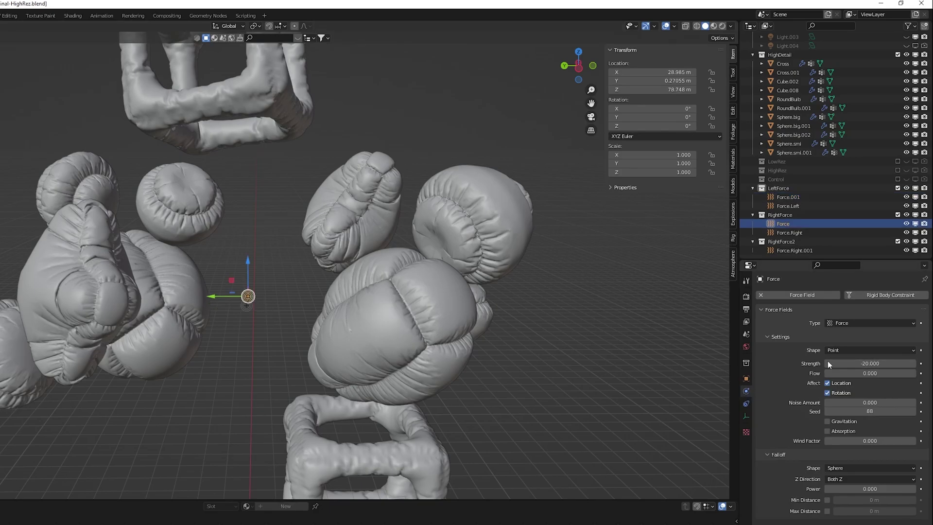
{"action": "left_click", "coordinate": [790, 196]}
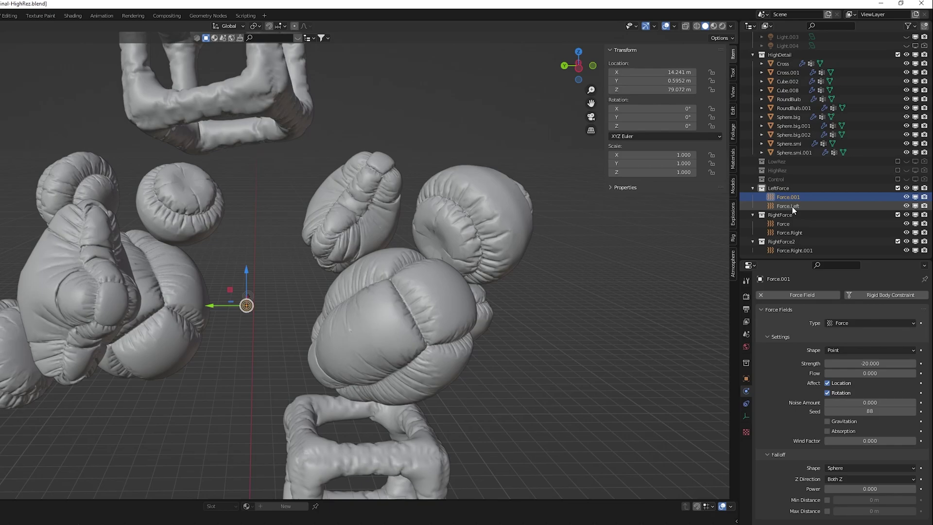
{"action": "left_click", "coordinate": [791, 206]}
{"action": "left_click", "coordinate": [789, 232]}
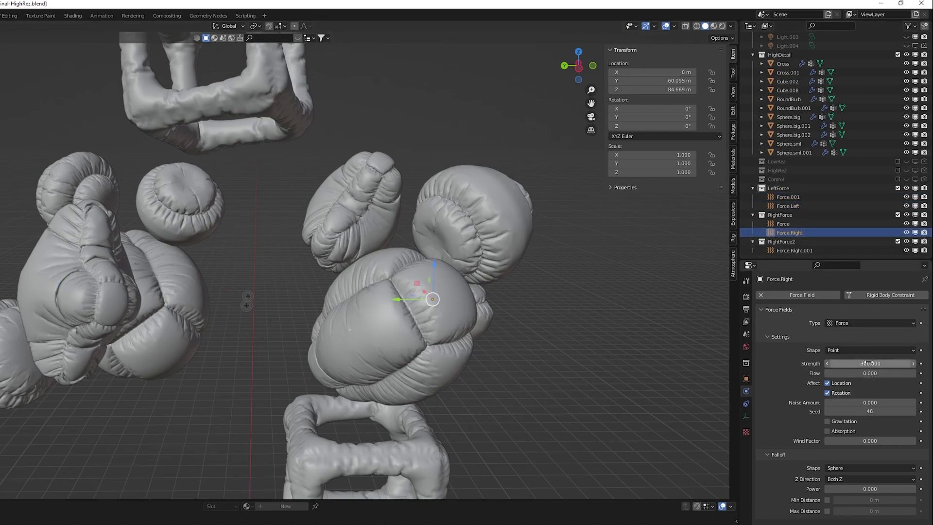
{"action": "left_click", "coordinate": [797, 206]}
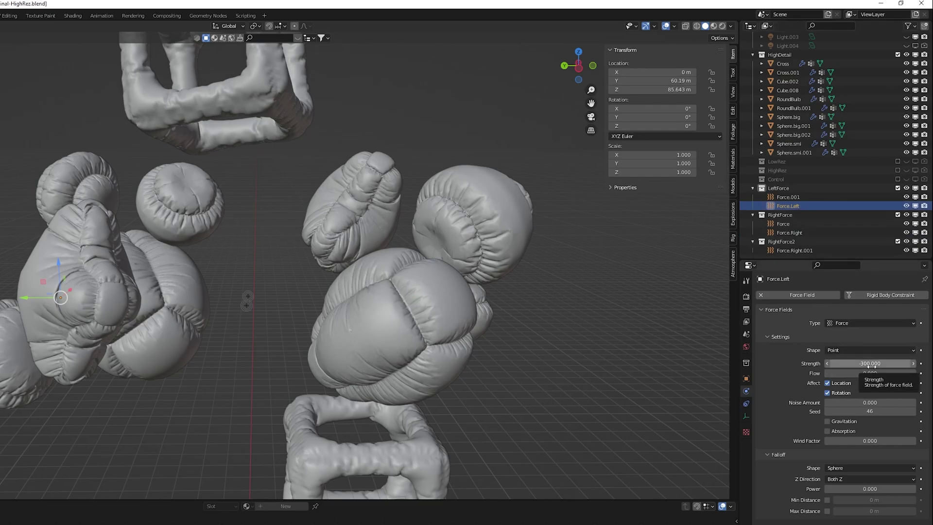
Step: Review the round bulb's cloth physics settings from quality steps through collisions to field weights
{"action": "scroll", "coordinate": [532, 297], "scroll_direction": "down", "scroll_amount": 5}
{"action": "left_click", "coordinate": [359, 293]}
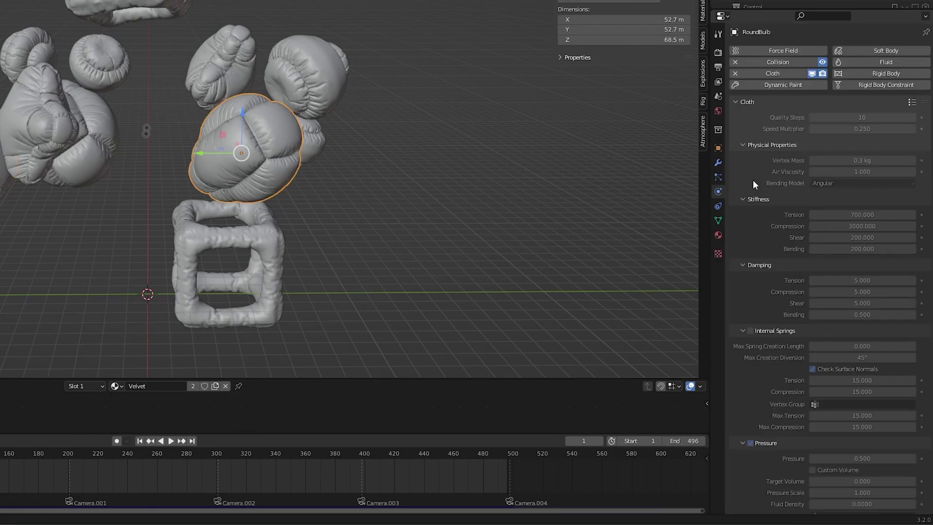
{"action": "scroll", "coordinate": [753, 179], "scroll_direction": "down", "scroll_amount": 1}
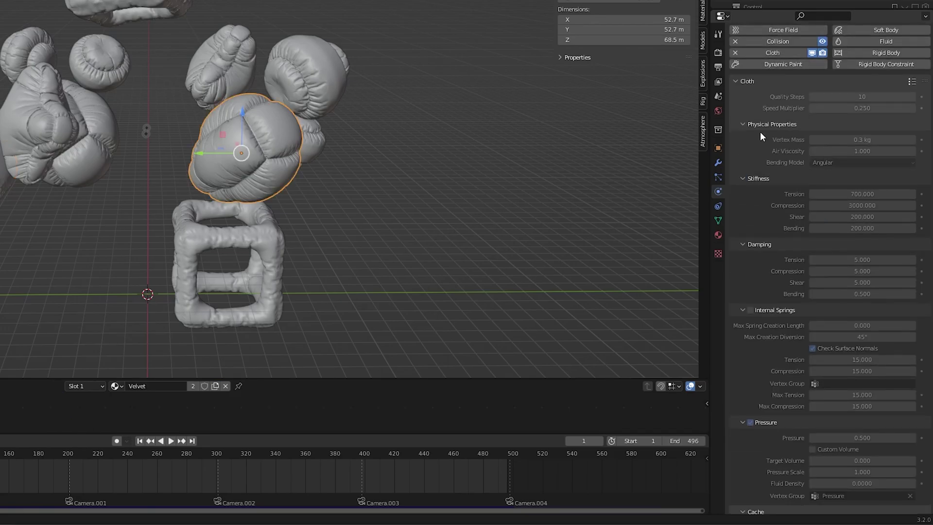
{"action": "scroll", "coordinate": [753, 205], "scroll_direction": "down", "scroll_amount": 20}
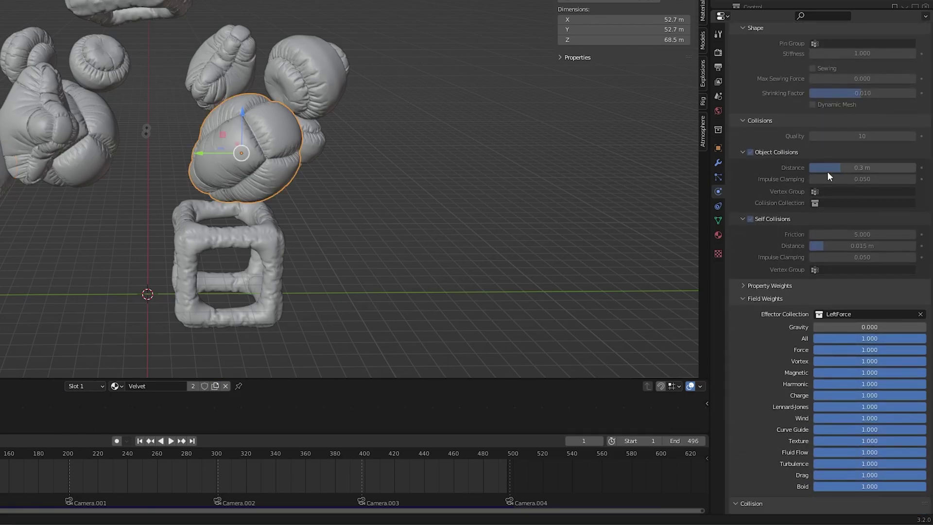
Step: Check which effector collection and collision settings the small round shapes on both sides use in their cloth physics
{"action": "left_click", "coordinate": [99, 62]}
{"action": "left_click", "coordinate": [314, 141]}
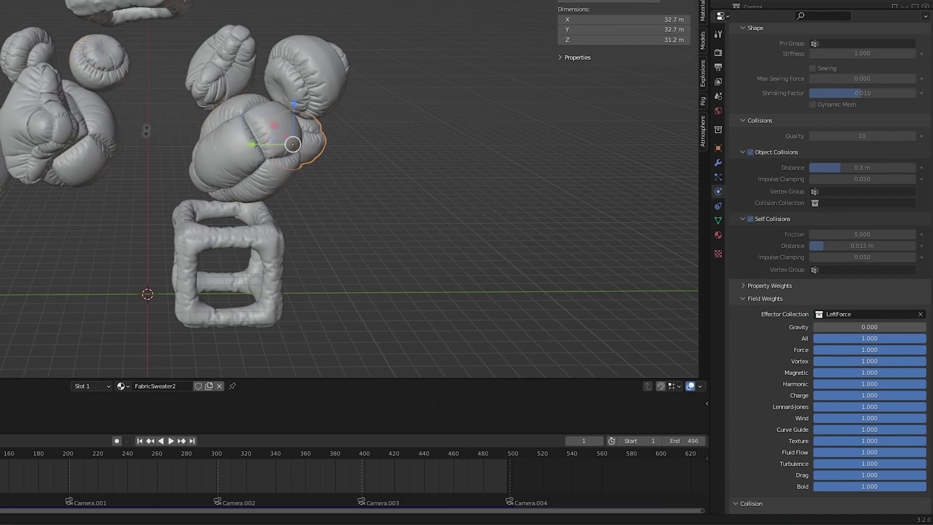
{"action": "left_click", "coordinate": [4, 181]}
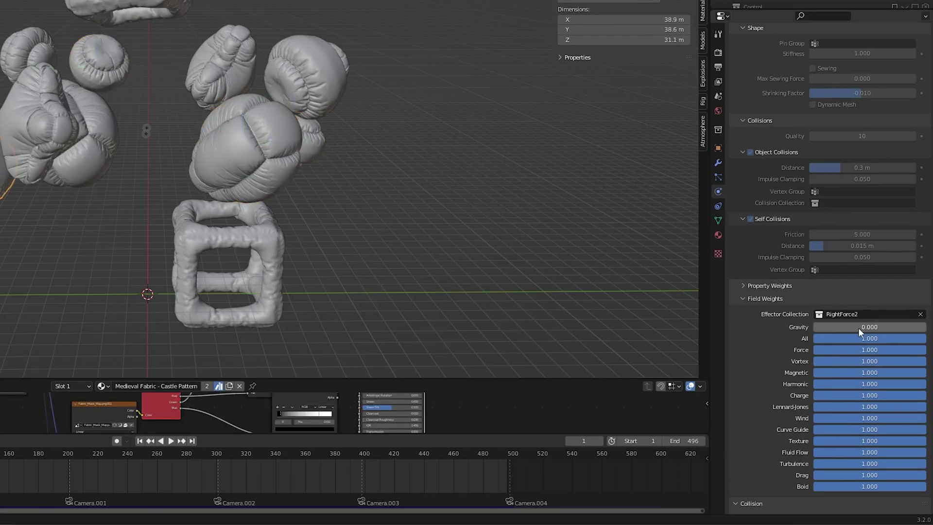
{"action": "left_click", "coordinate": [751, 219]}
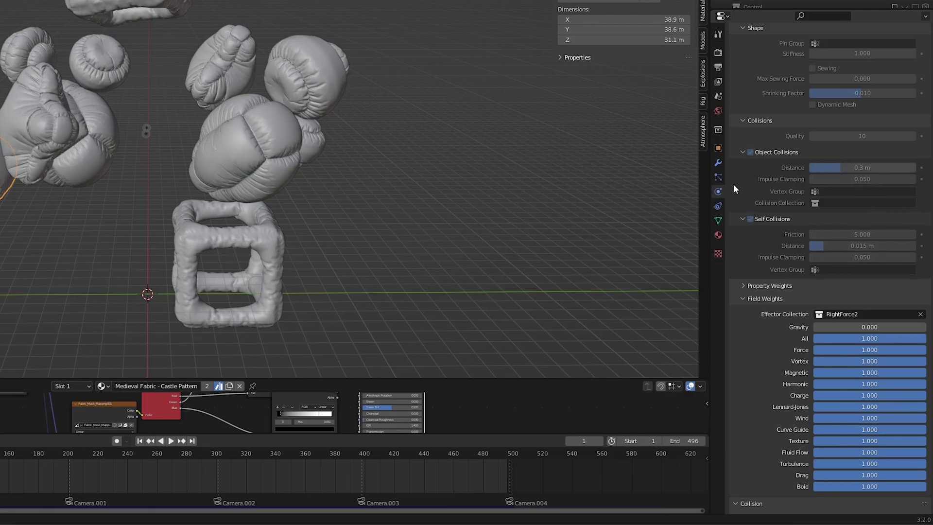
Step: Compare the cloth pressure settings and pressure vertex groups of the spheres, cross, second round bulb and cube frames
{"action": "scroll", "coordinate": [736, 194], "scroll_direction": "up", "scroll_amount": 6}
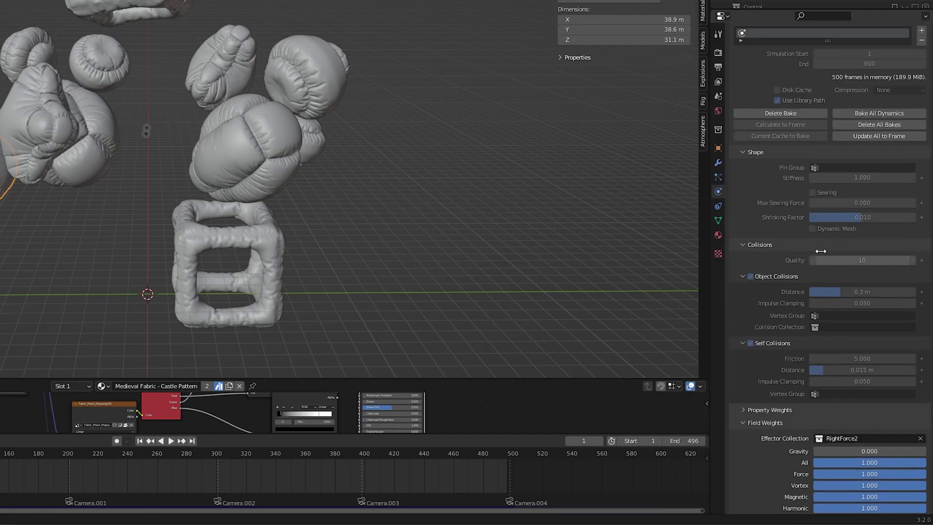
{"action": "scroll", "coordinate": [767, 224], "scroll_direction": "up", "scroll_amount": 15}
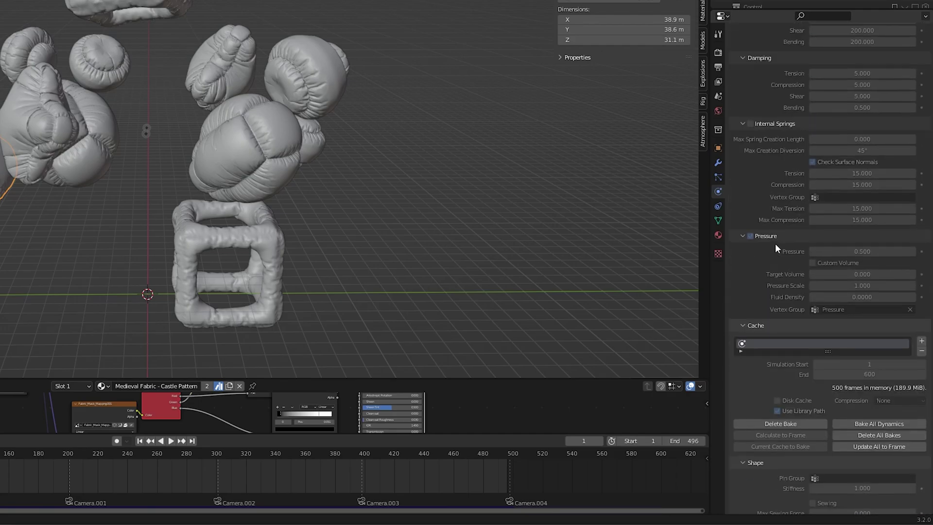
{"action": "left_click", "coordinate": [54, 129]}
{"action": "left_click", "coordinate": [96, 153]}
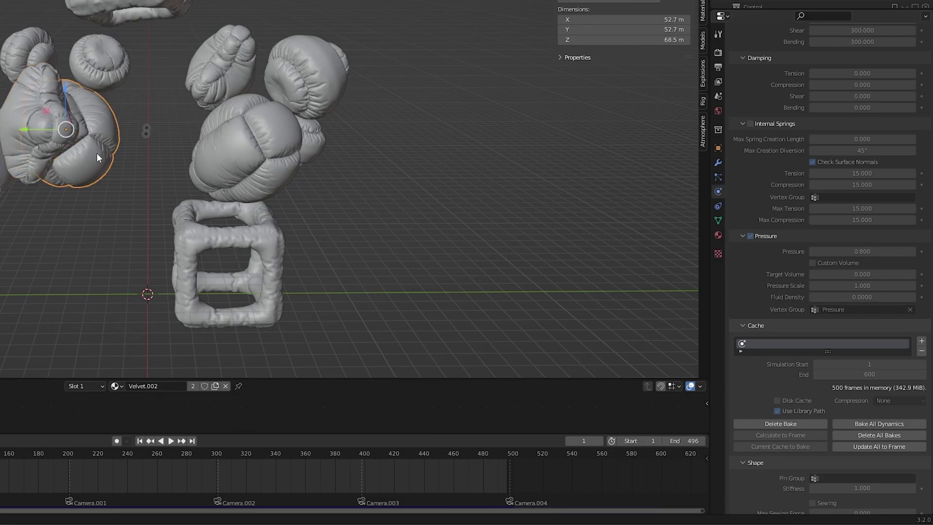
{"action": "left_click", "coordinate": [110, 78]}
{"action": "left_click", "coordinate": [33, 54]}
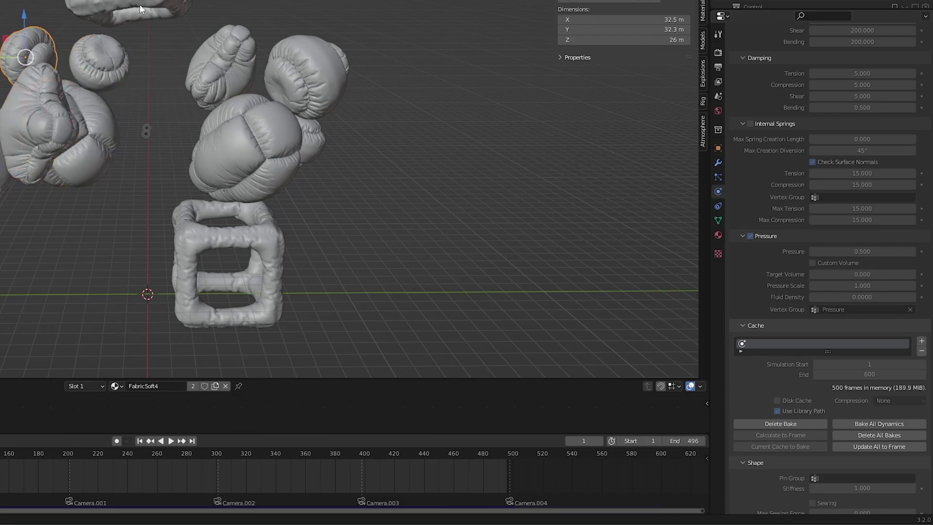
{"action": "left_click", "coordinate": [139, 9]}
{"action": "left_click", "coordinate": [202, 236]}
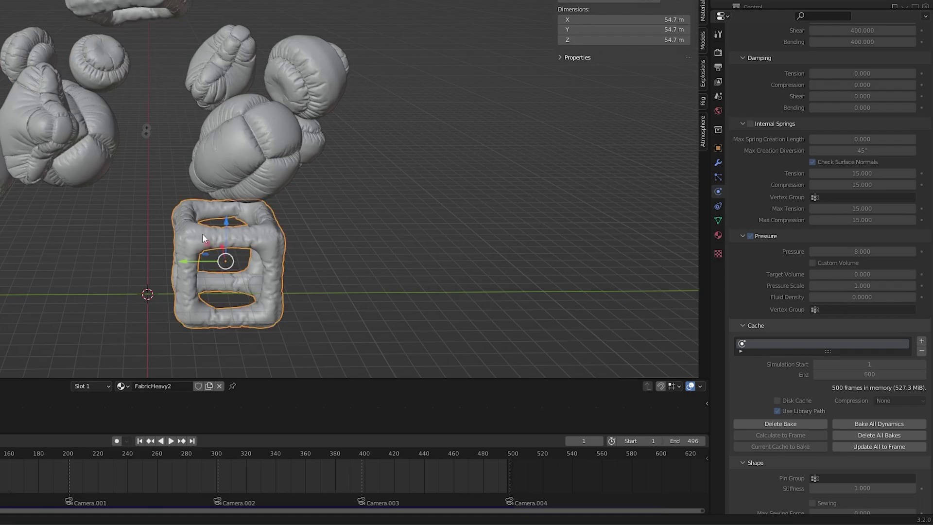
Step: Compare the cloth stiffness and damping settings of the cube frames with those of the bulbs, spheres and crosses
{"action": "scroll", "coordinate": [797, 262], "scroll_direction": "up", "scroll_amount": 8}
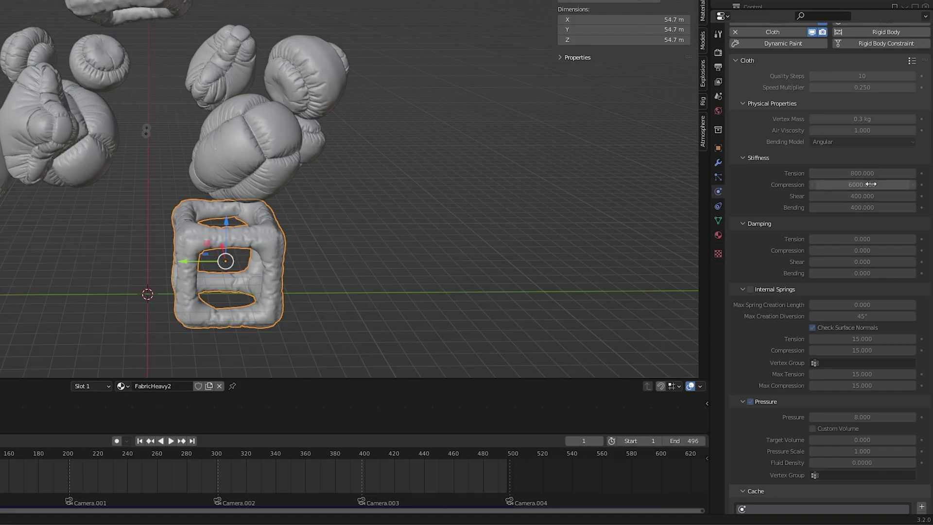
{"action": "left_click", "coordinate": [276, 148]}
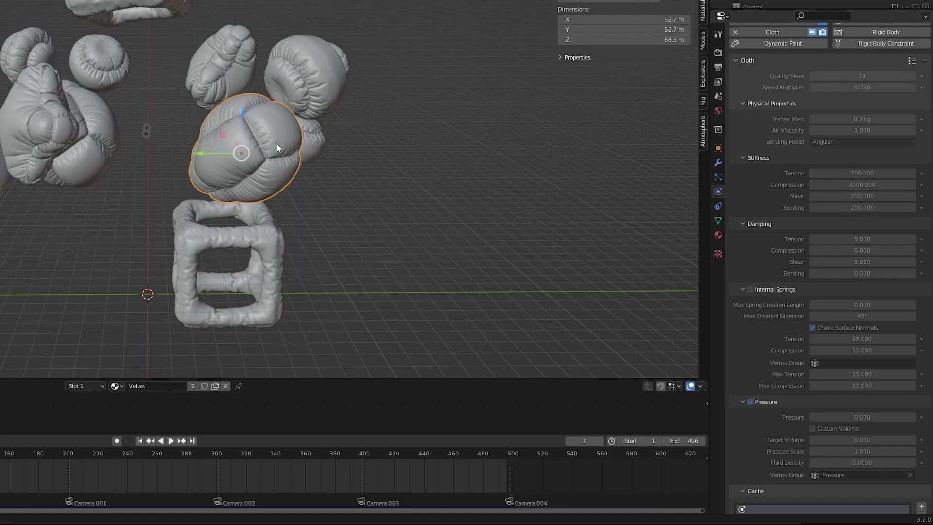
{"action": "left_click", "coordinate": [330, 87]}
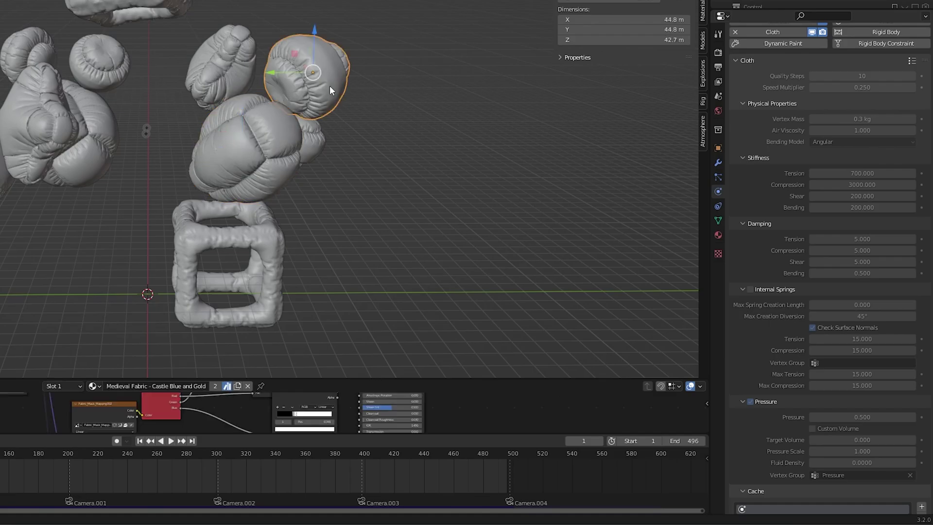
{"action": "left_click", "coordinate": [319, 145]}
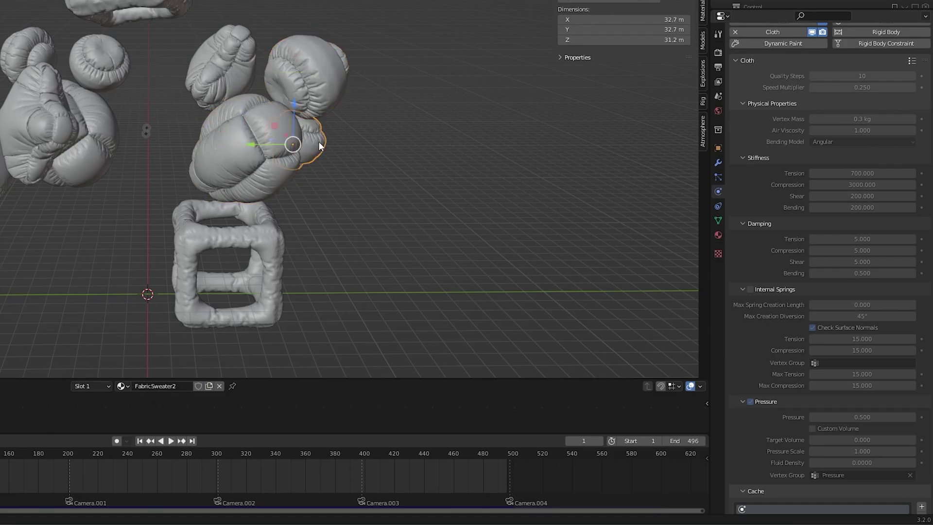
{"action": "left_click", "coordinate": [264, 143]}
{"action": "left_click", "coordinate": [229, 61]}
{"action": "left_click", "coordinate": [142, 2]}
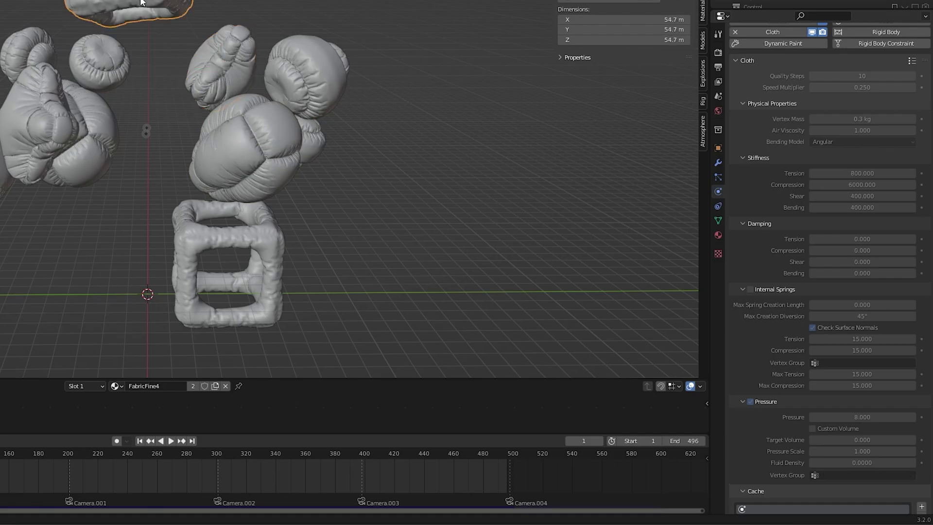
{"action": "left_click", "coordinate": [101, 71]}
{"action": "left_click", "coordinate": [87, 129]}
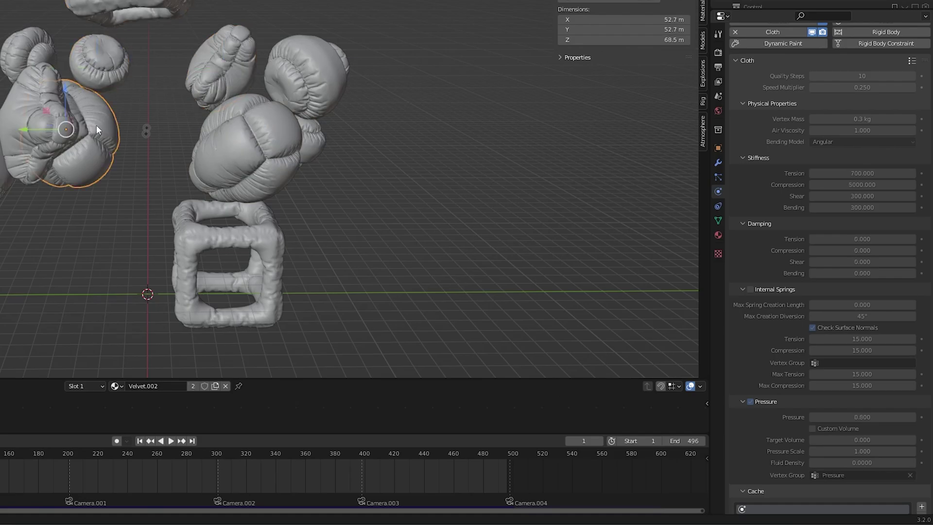
{"action": "left_click", "coordinate": [45, 118]}
{"action": "left_click", "coordinate": [40, 51]}
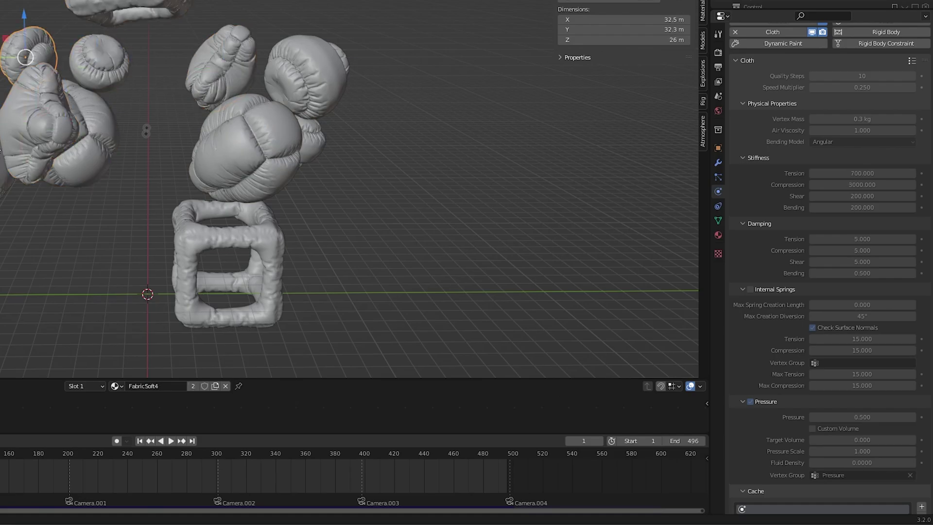
{"action": "left_click", "coordinate": [232, 244]}
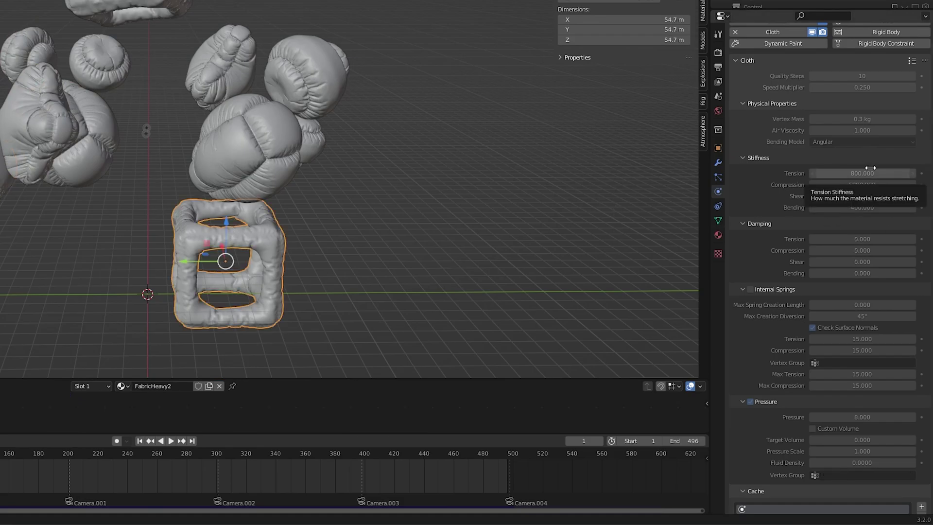
{"action": "scroll", "coordinate": [784, 212], "scroll_direction": "up", "scroll_amount": 2}
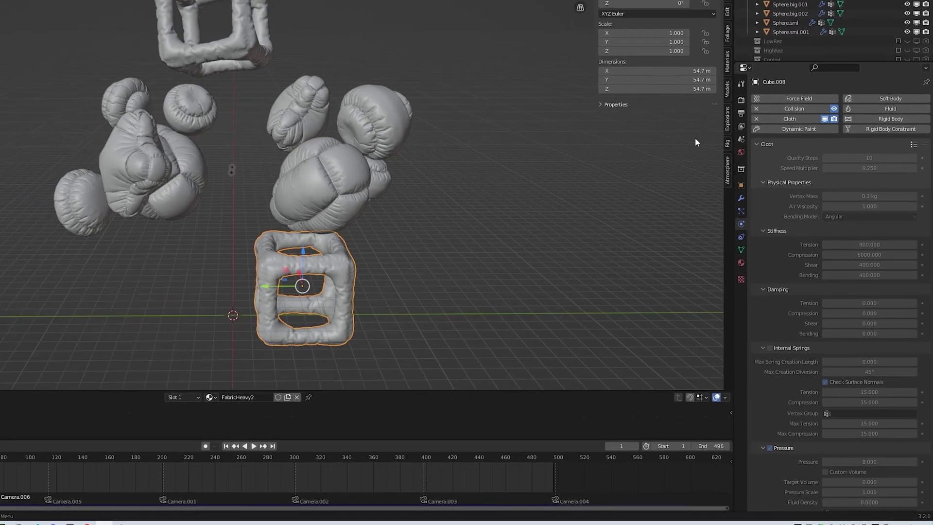
{"action": "scroll", "coordinate": [526, 279], "scroll_direction": "down", "scroll_amount": 3}
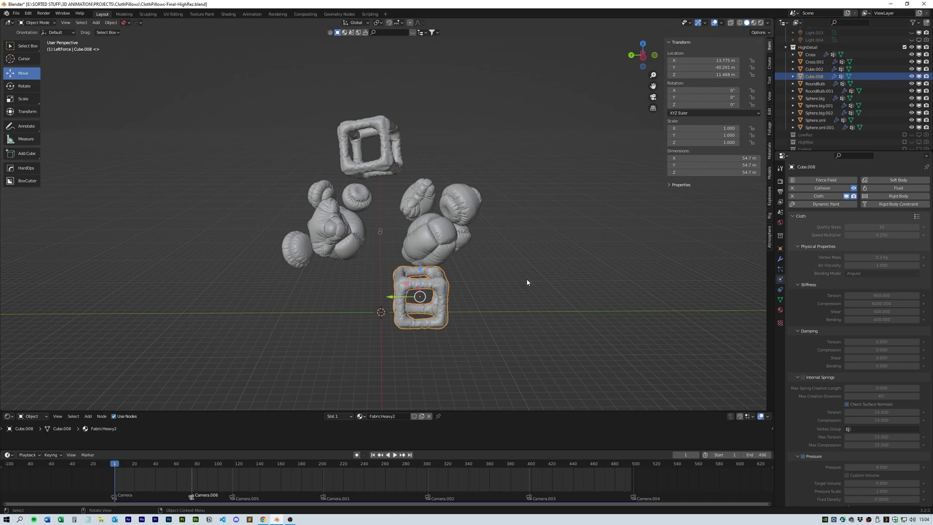
{"action": "scroll", "coordinate": [526, 278], "scroll_direction": "up", "scroll_amount": 3}
{"action": "scroll", "coordinate": [526, 282], "scroll_direction": "up", "scroll_amount": 1}
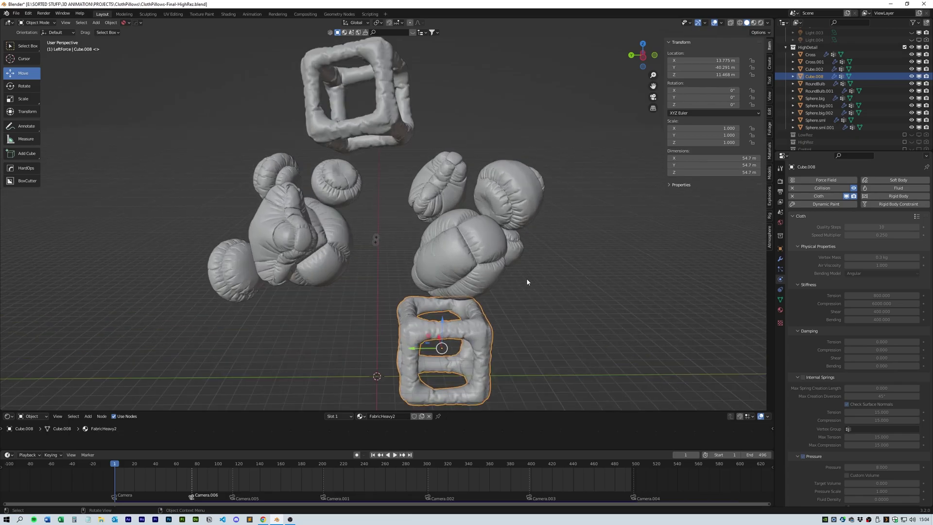